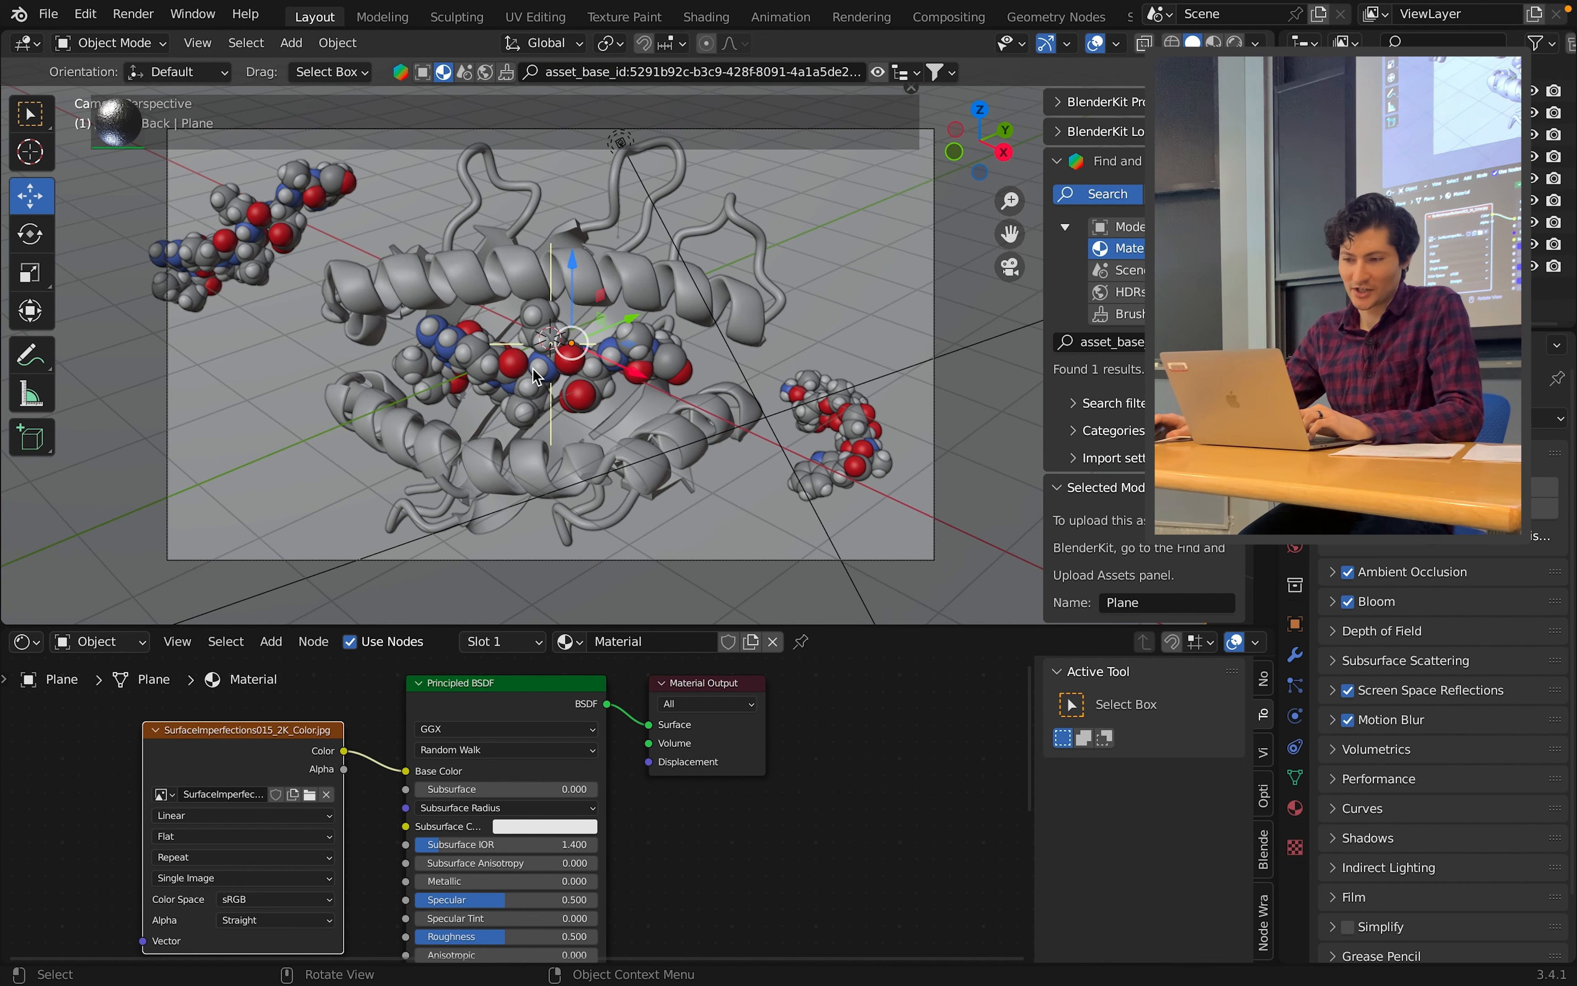
{"action": "middle_click_drag", "start_coordinate": [533, 369], "coordinate": [538, 392]}
{"action": "scroll", "coordinate": [537, 392], "scroll_direction": "down", "scroll_amount": 3}
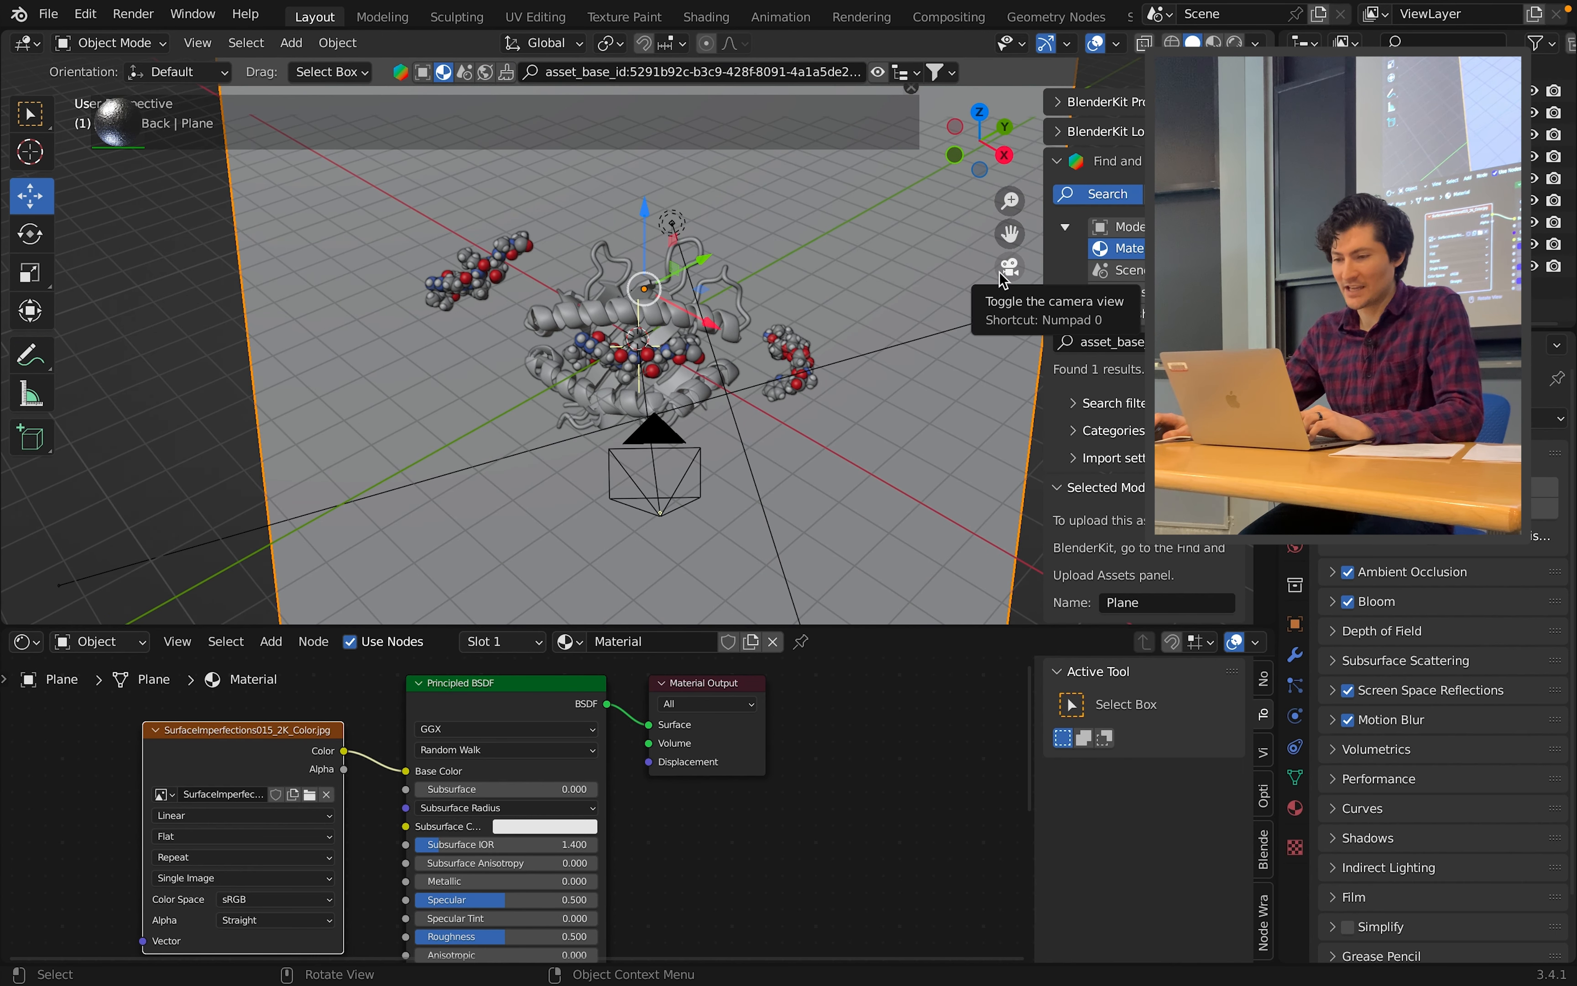
{"action": "middle_click_drag", "start_coordinate": [680, 323], "coordinate": [603, 301]}
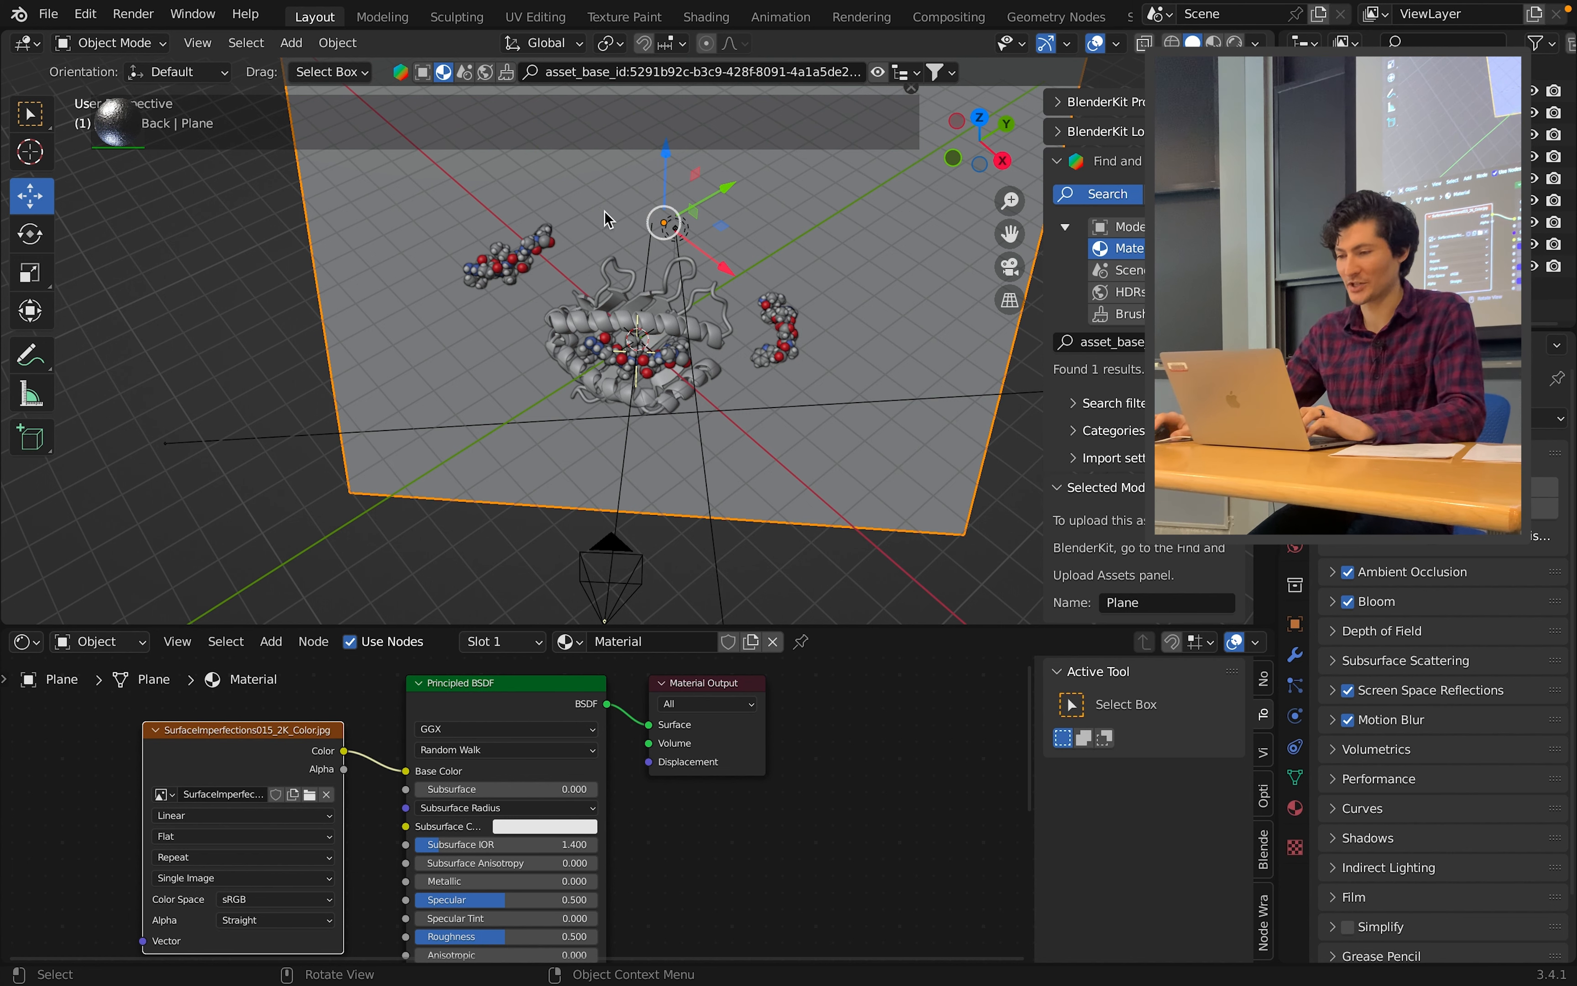
{"action": "left_click", "coordinate": [1011, 268]}
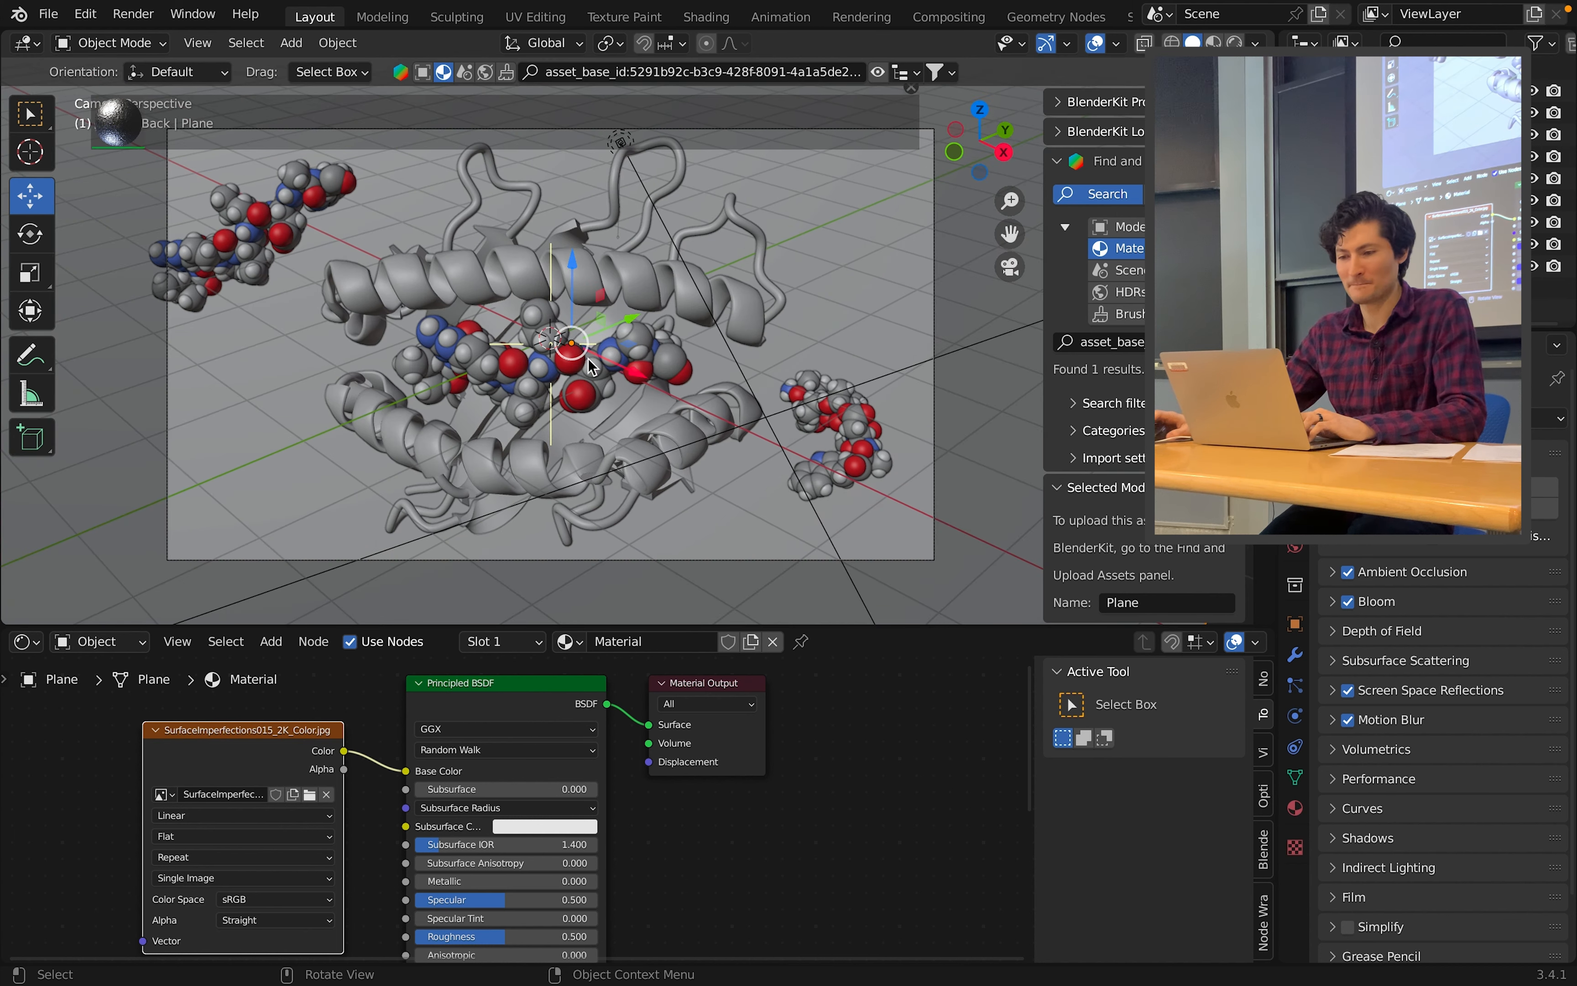
Add a point light and move it just outside the upper-left corner of the camera frame.
{"action": "scroll", "coordinate": [598, 316], "scroll_direction": "down", "scroll_amount": 1}
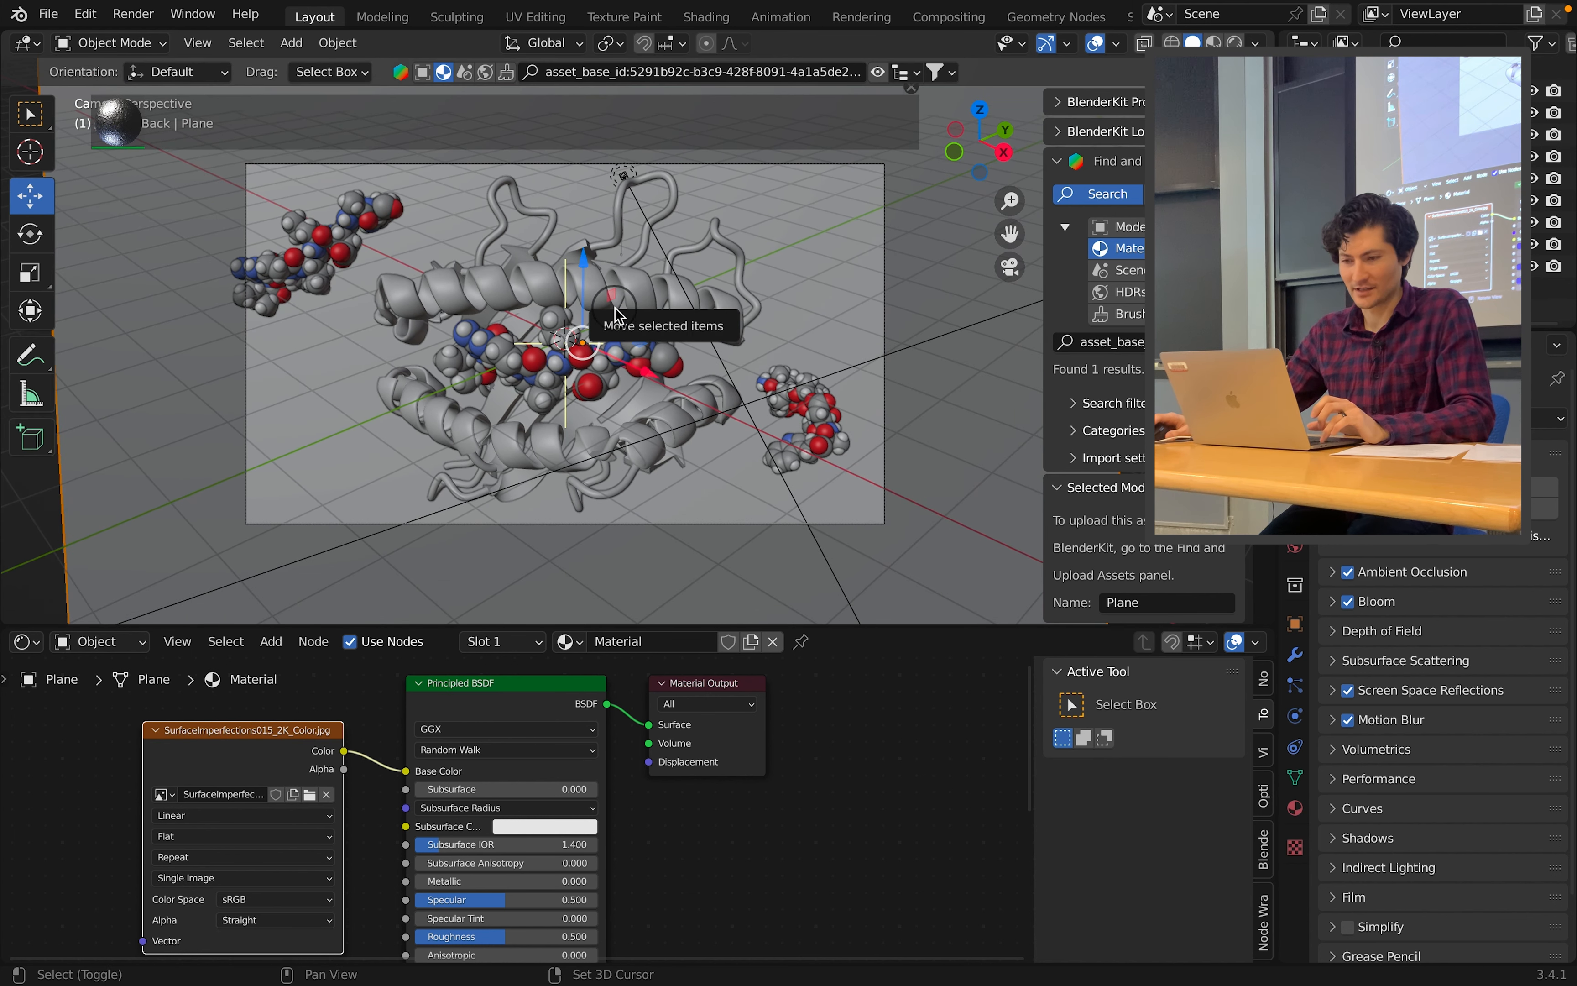
{"action": "middle_click_drag", "start_coordinate": [614, 308], "coordinate": [639, 336], "text": "shift"}
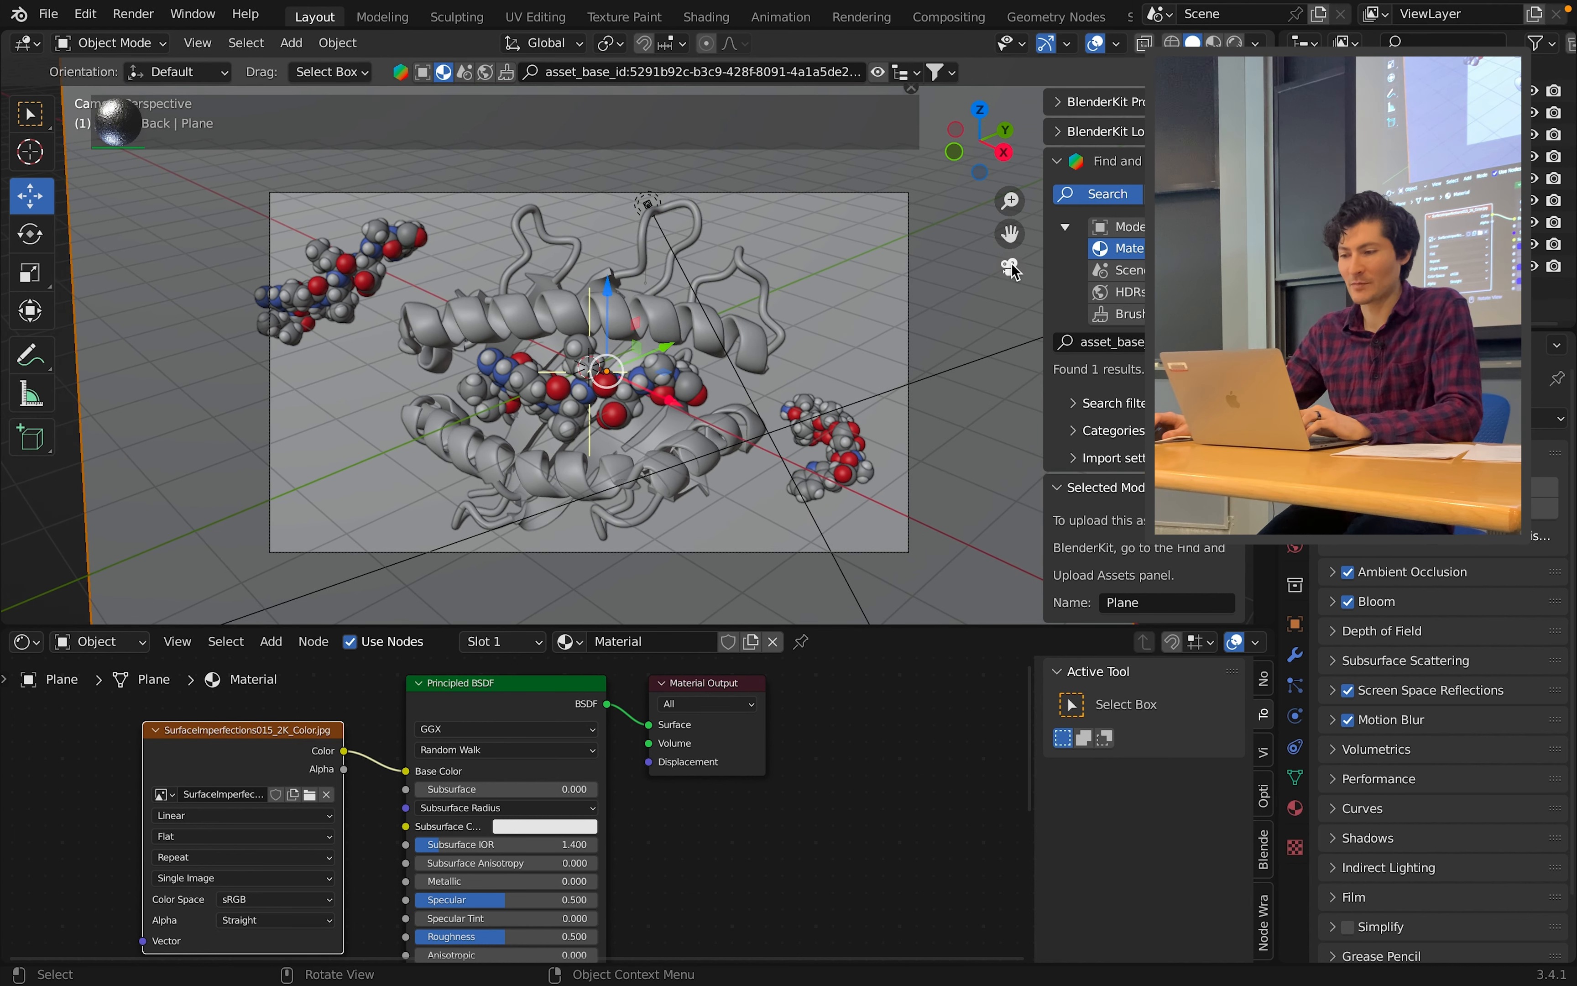
{"action": "key", "text": "shift+a"}
{"action": "mouse_move", "coordinate": [495, 332]}
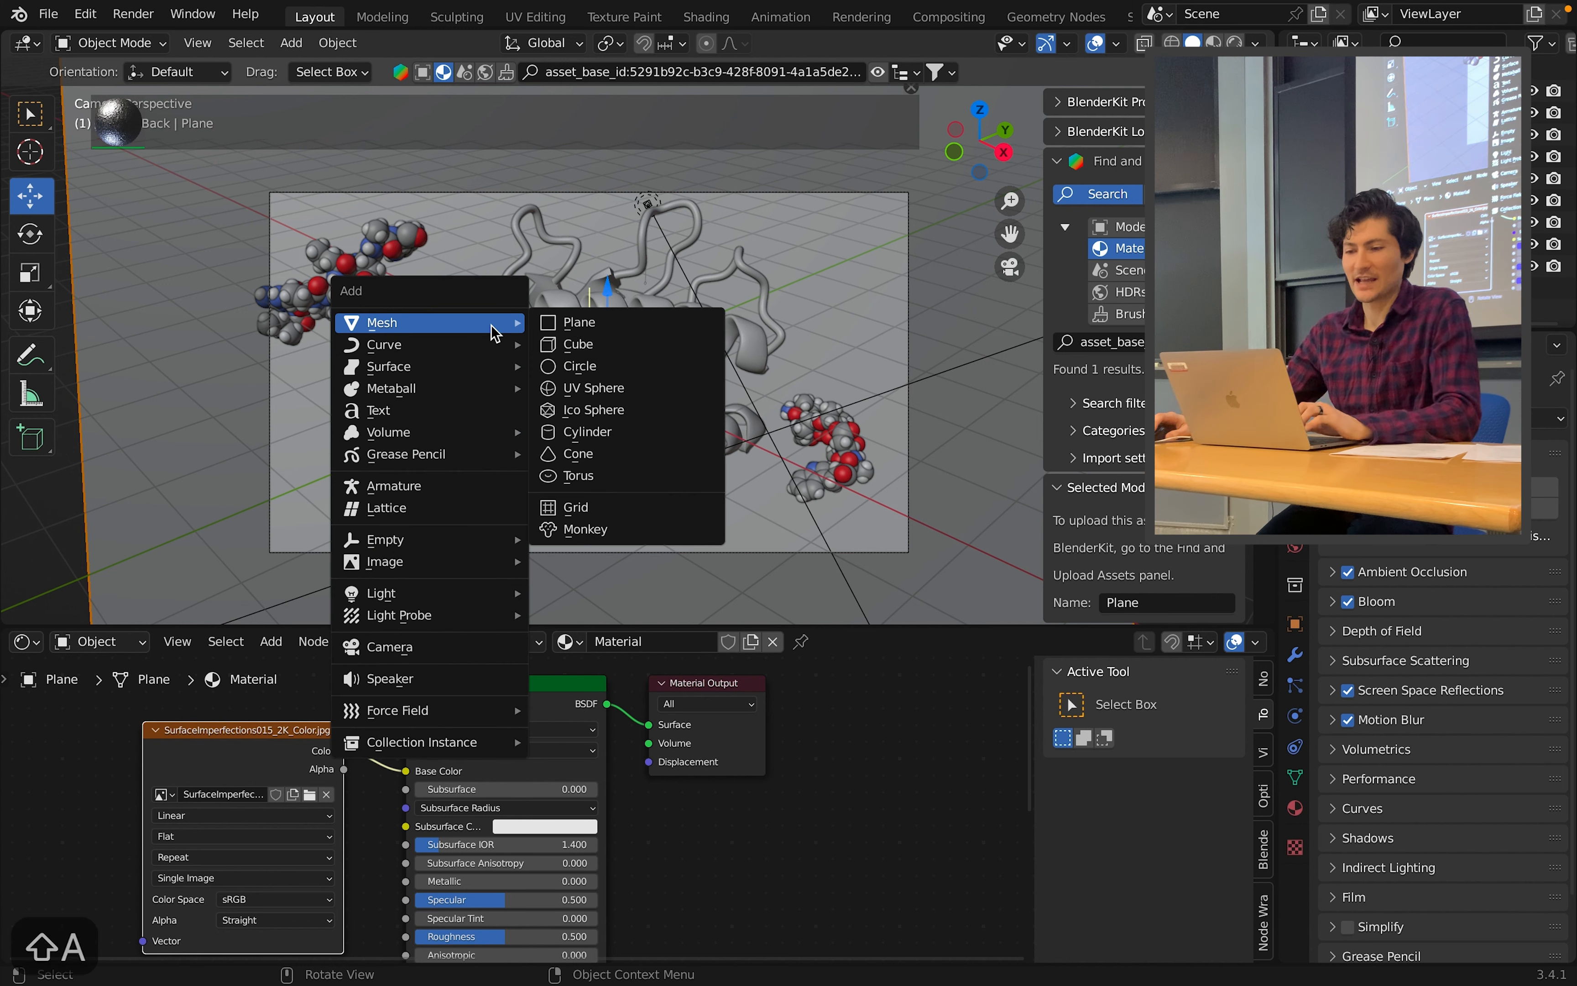
{"action": "mouse_move", "coordinate": [474, 594]}
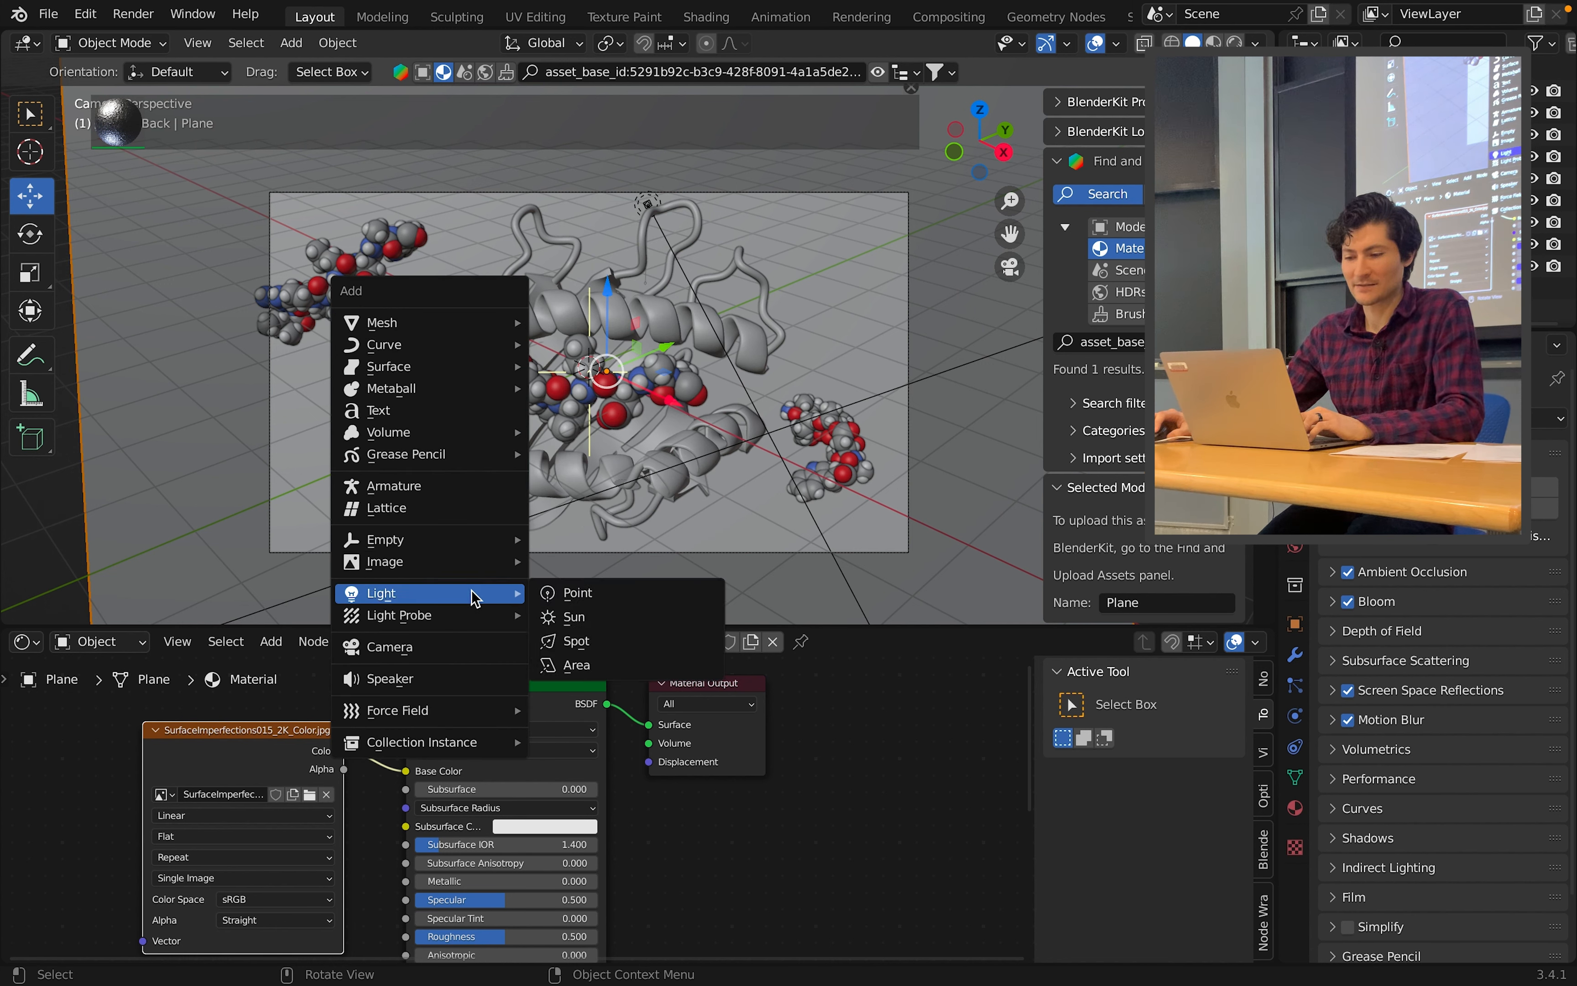
{"action": "left_click", "coordinate": [580, 594]}
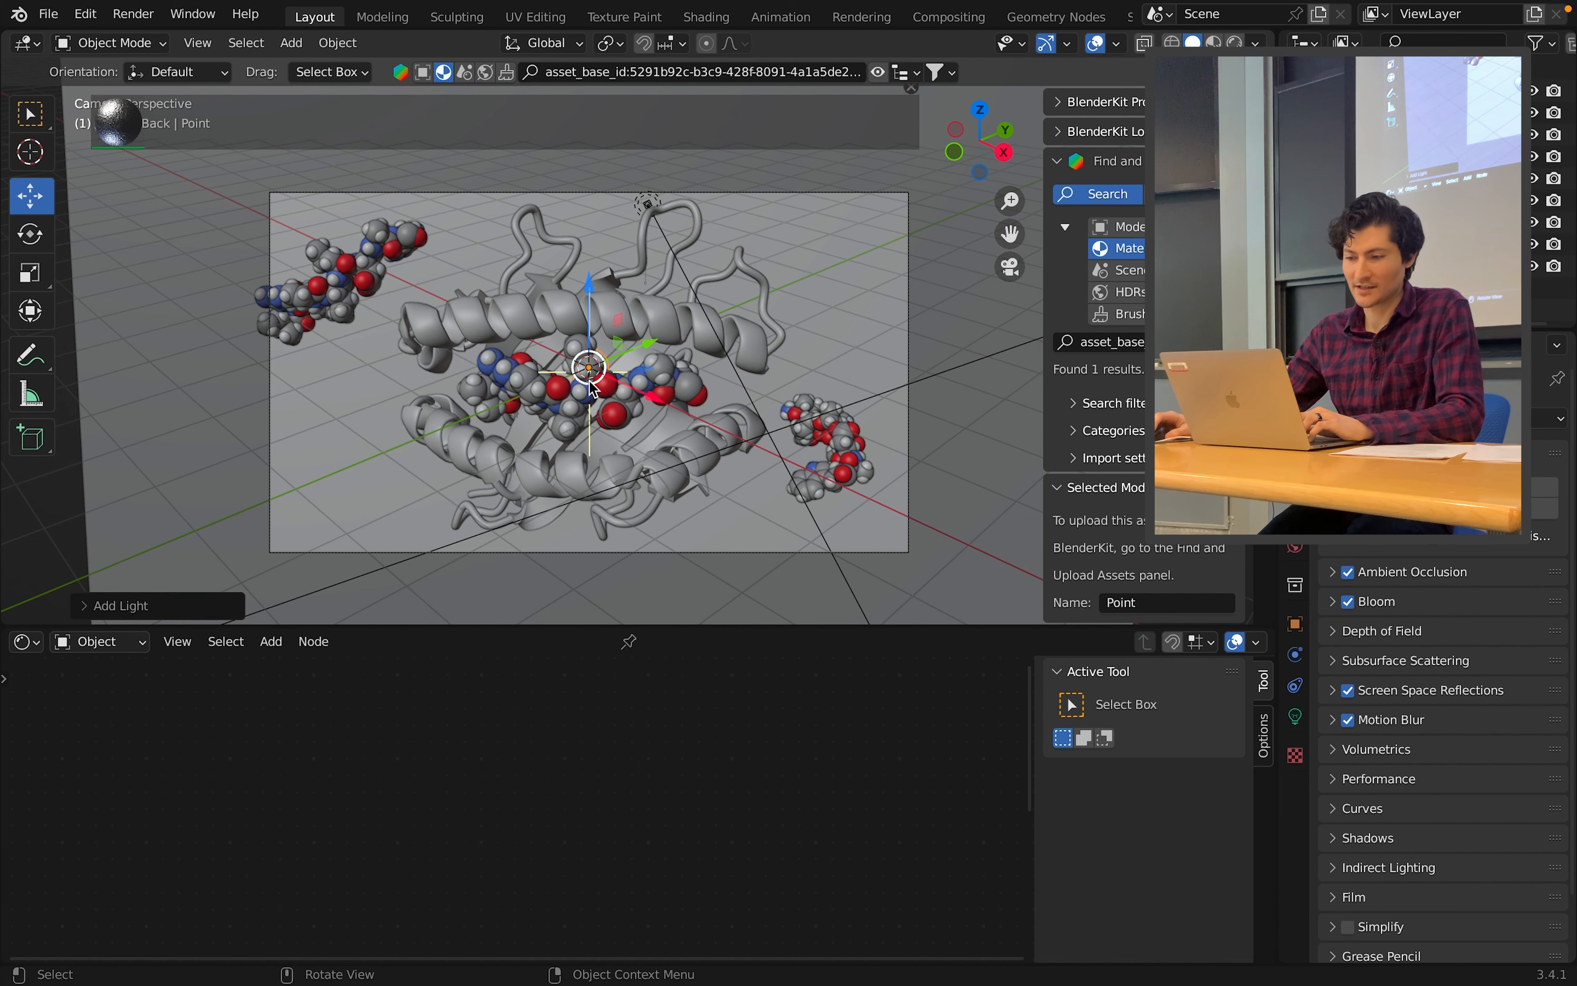
{"action": "left_click_drag", "start_coordinate": [568, 367], "coordinate": [277, 168]}
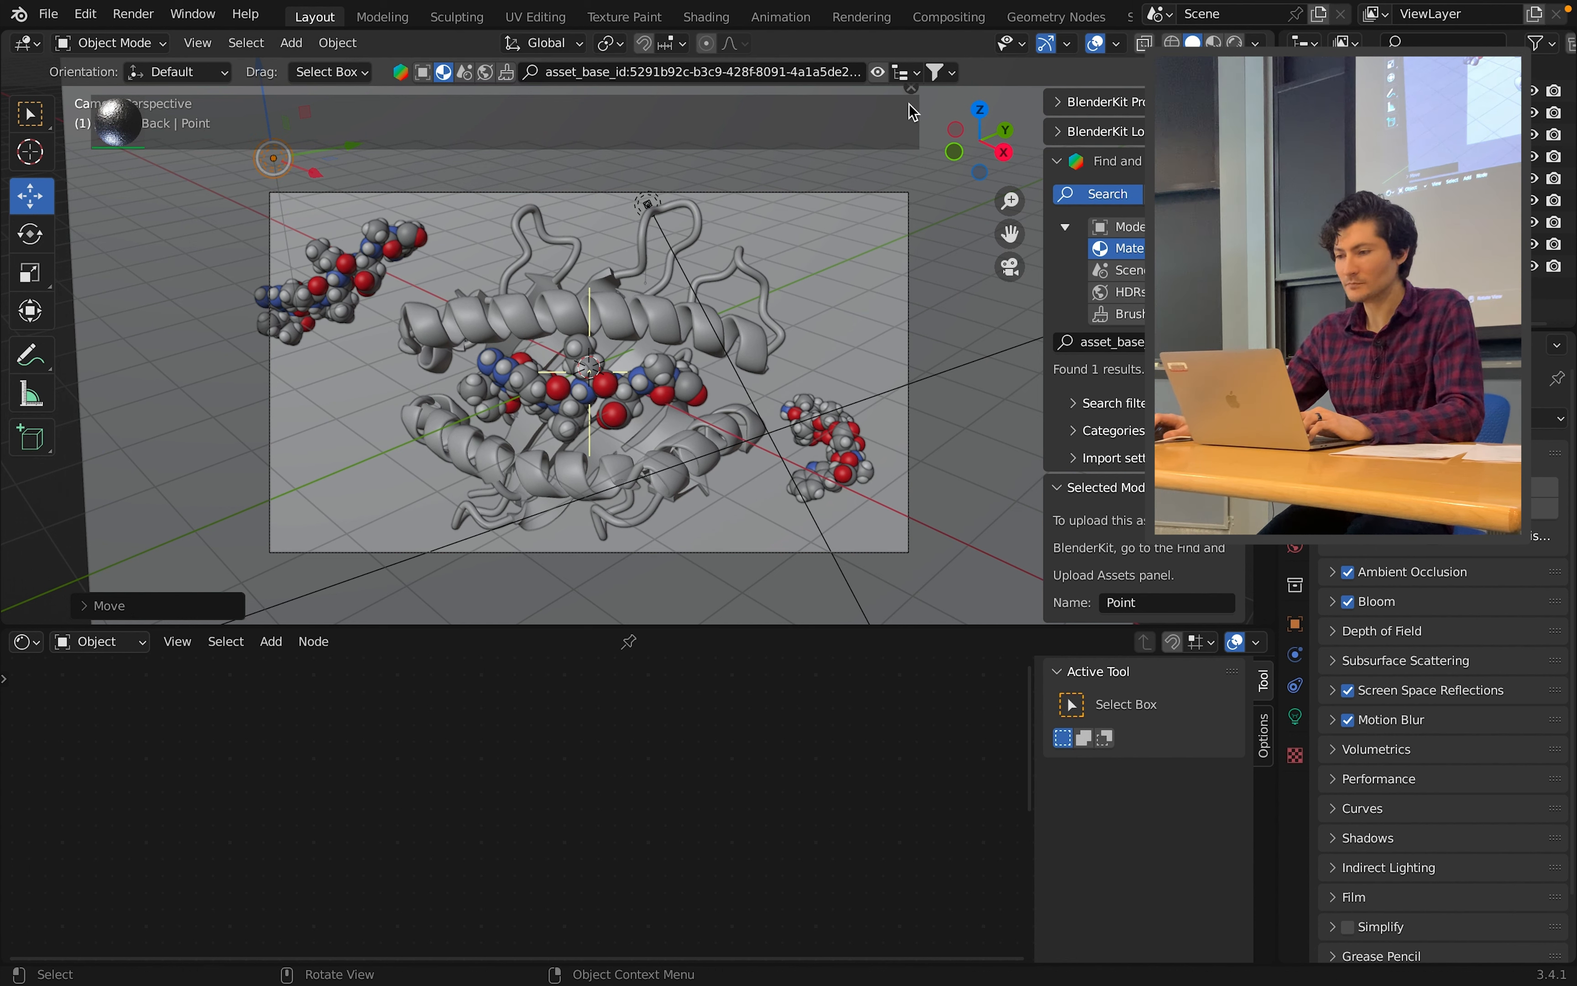
Hide the asset bar and duplicate the point light, placing the copy just outside the upper-right corner of the camera frame.
{"action": "left_click", "coordinate": [913, 93]}
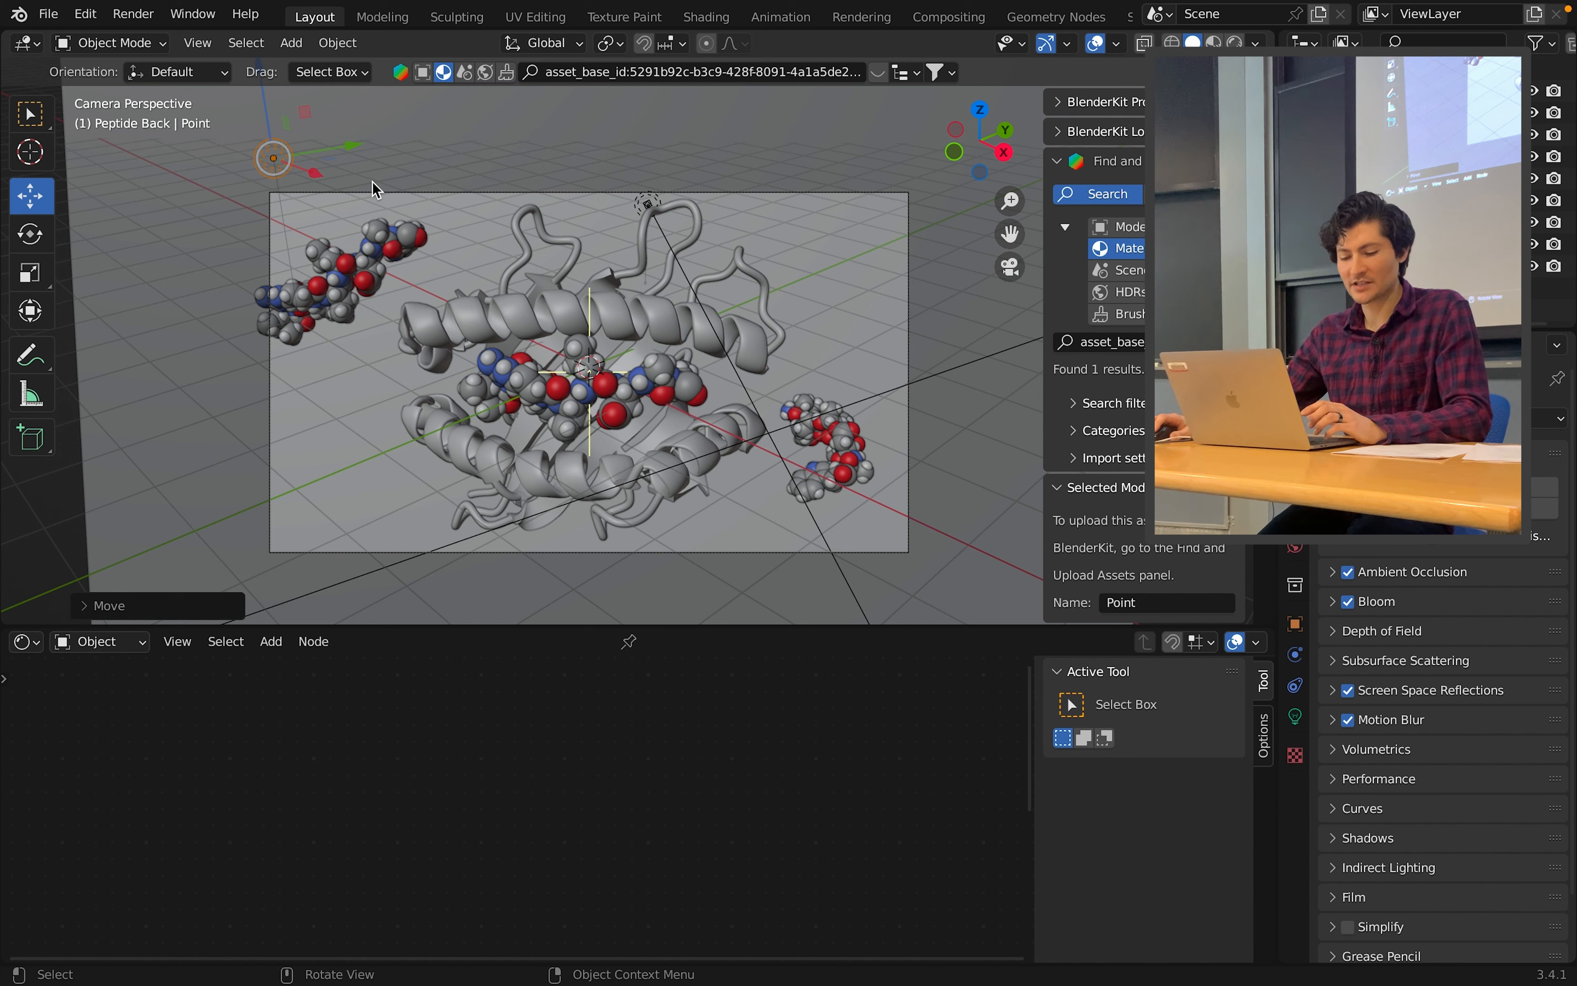
{"action": "key", "text": "shift+d"}
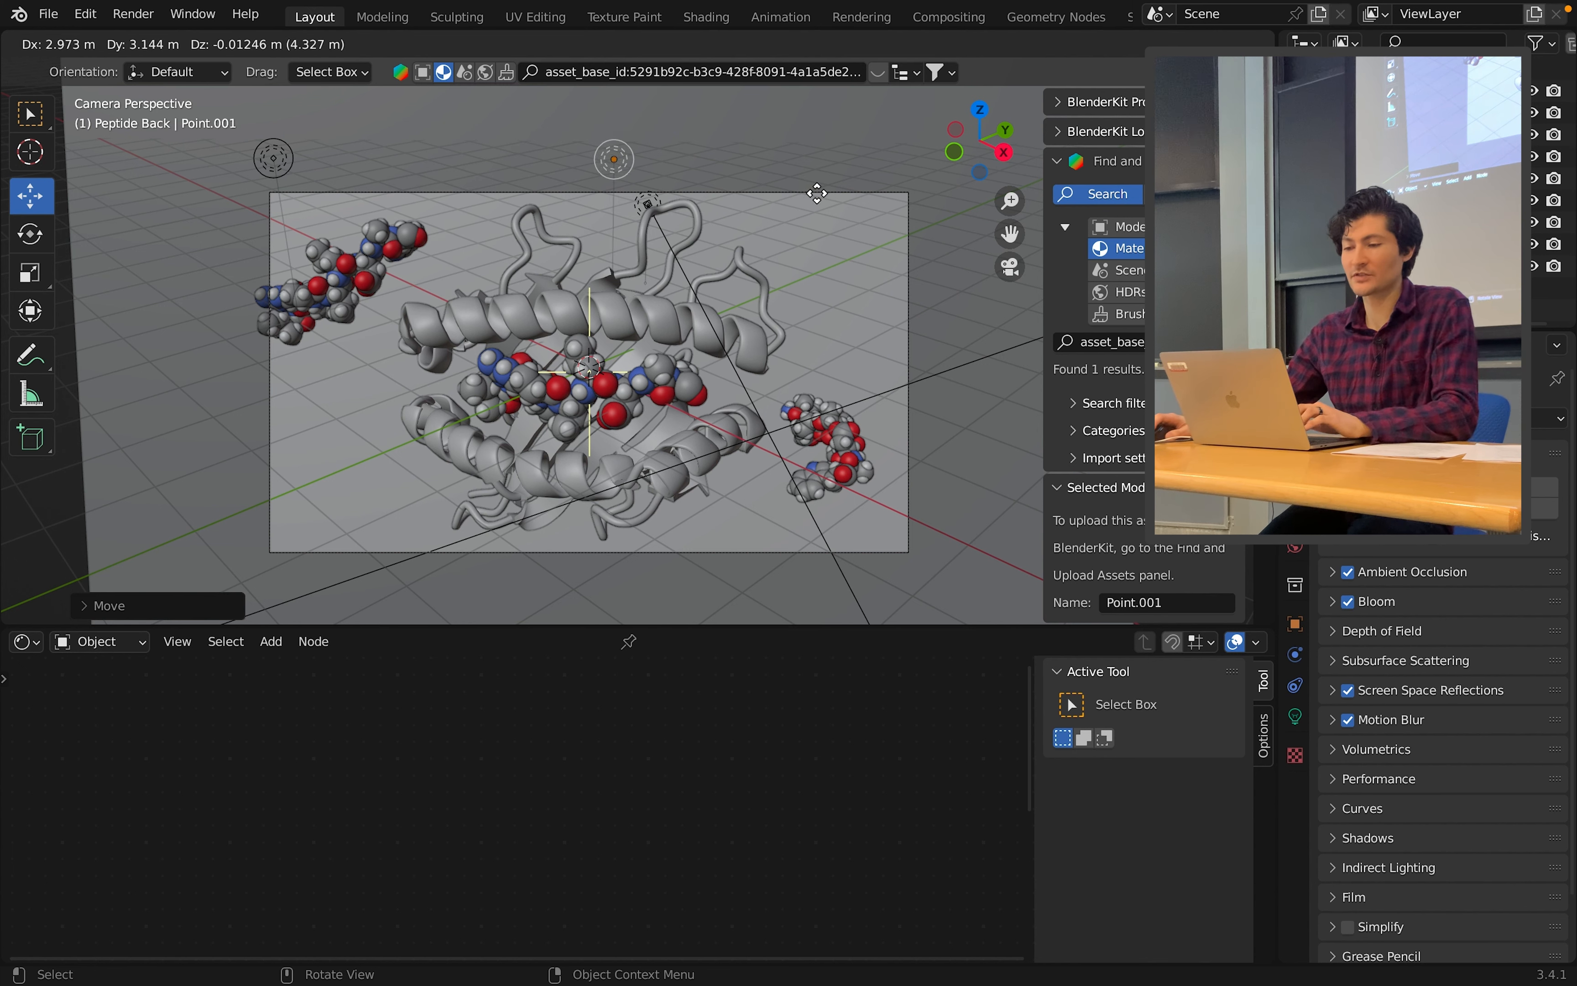
{"action": "left_click", "coordinate": [1013, 187]}
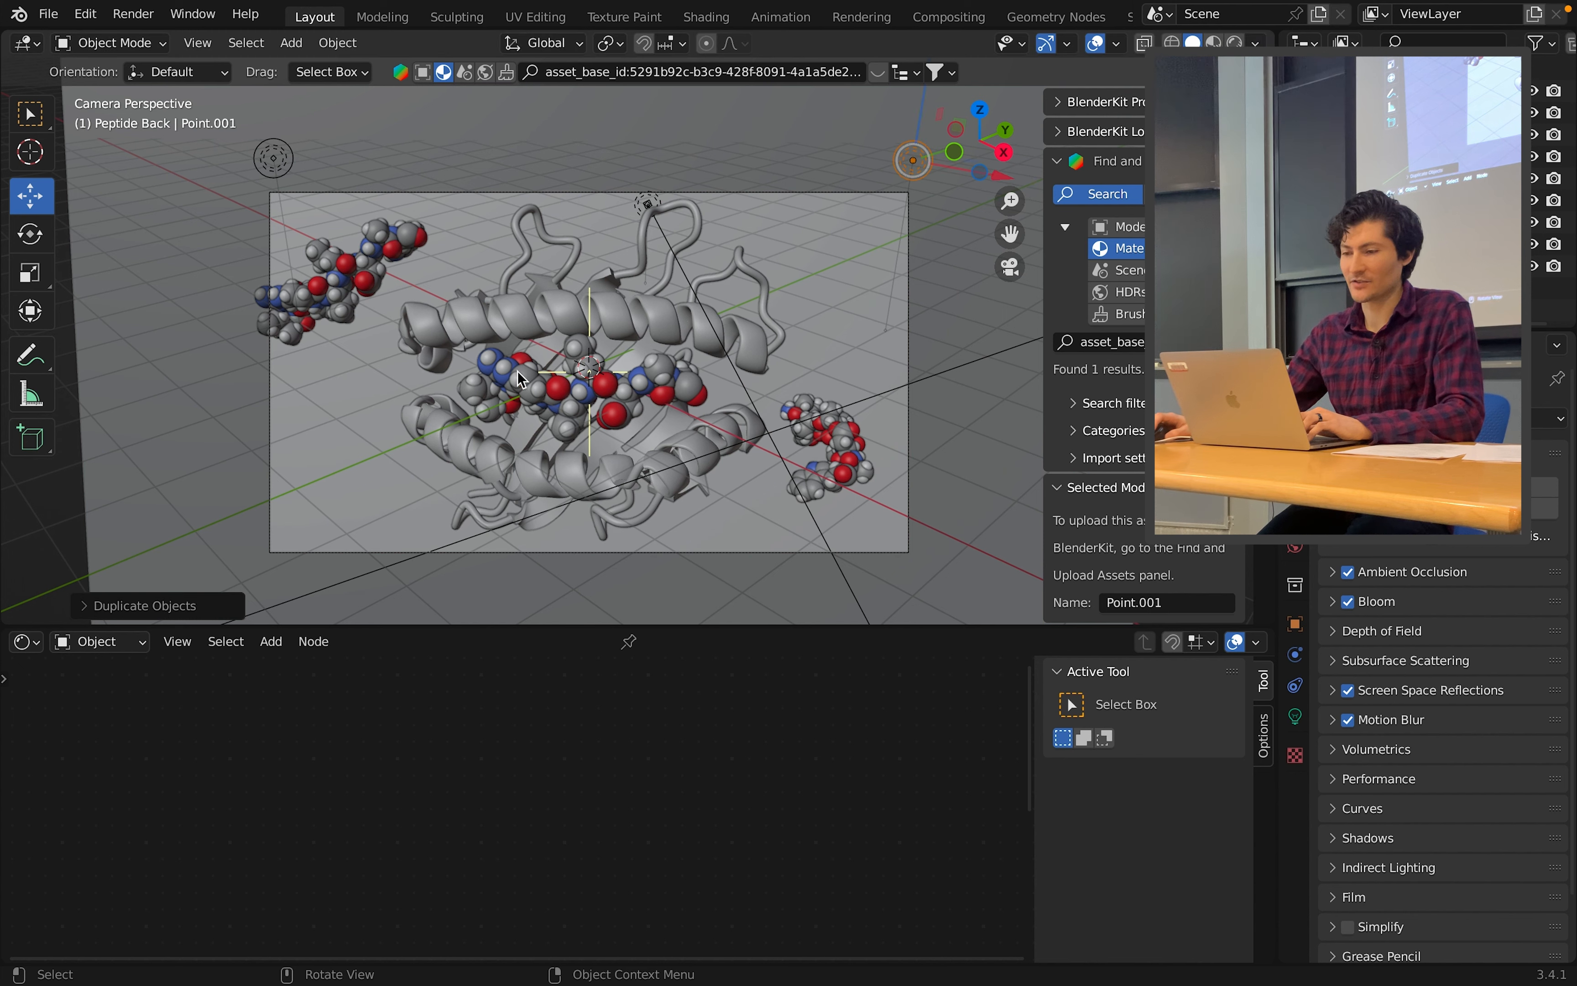
Move both point lights from the Peptide Back collection into Collection and collapse the Complex collection.
{"action": "left_click", "coordinate": [274, 163]}
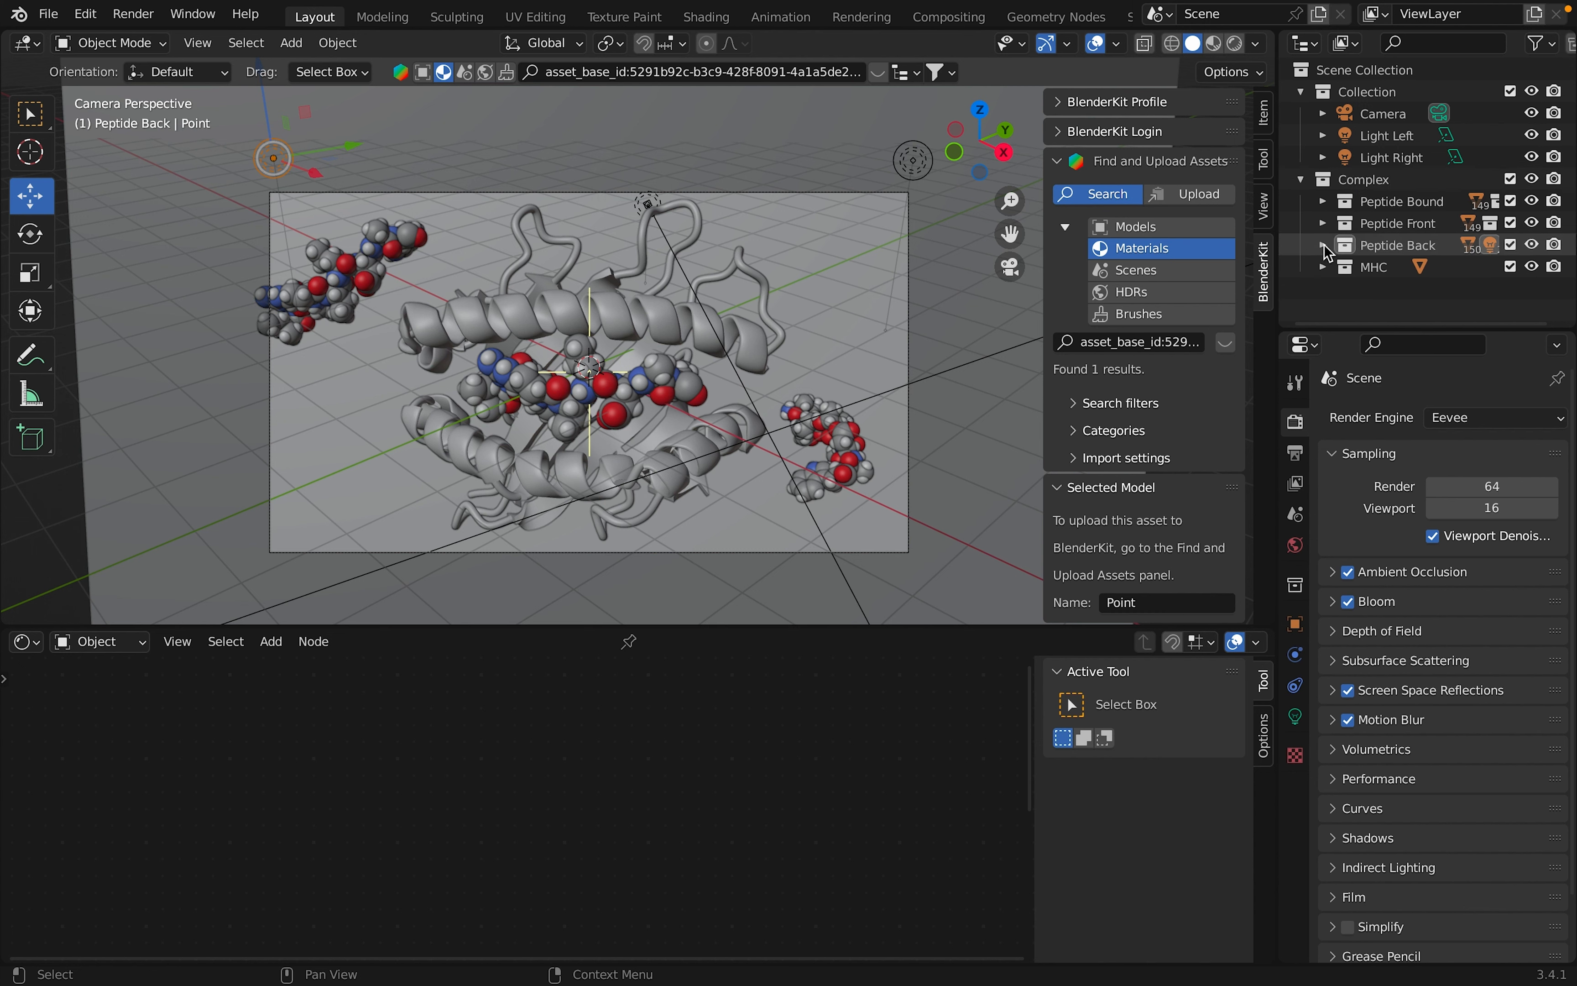
{"action": "left_click", "coordinate": [1358, 96]}
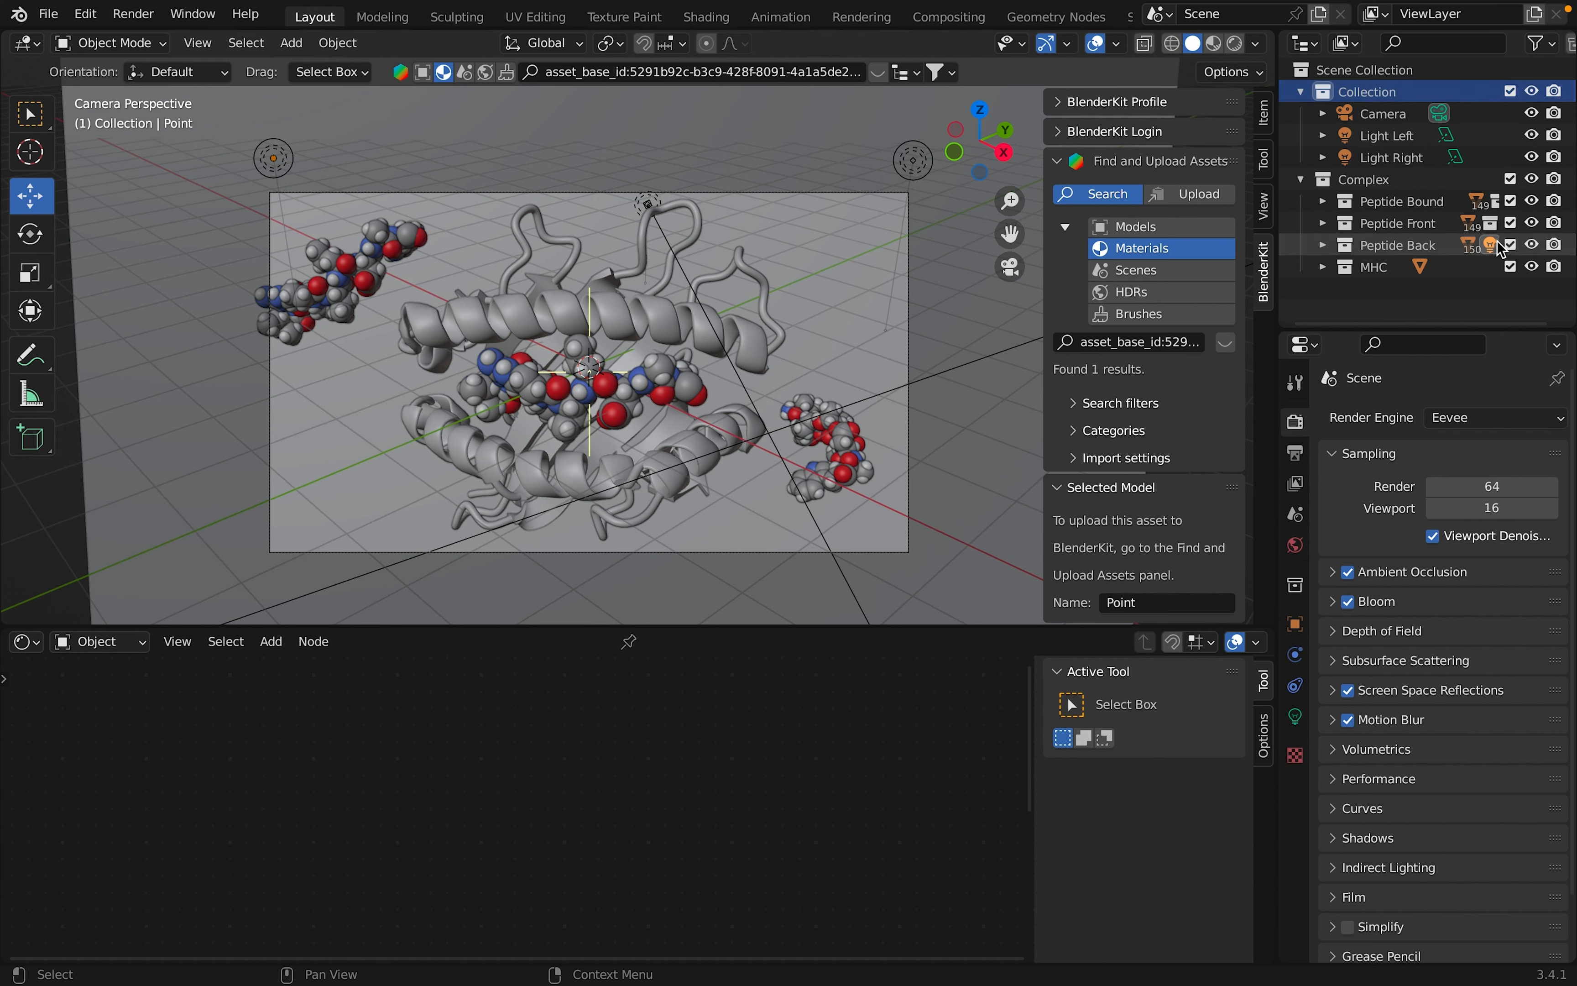
{"action": "left_click", "coordinate": [1326, 247]}
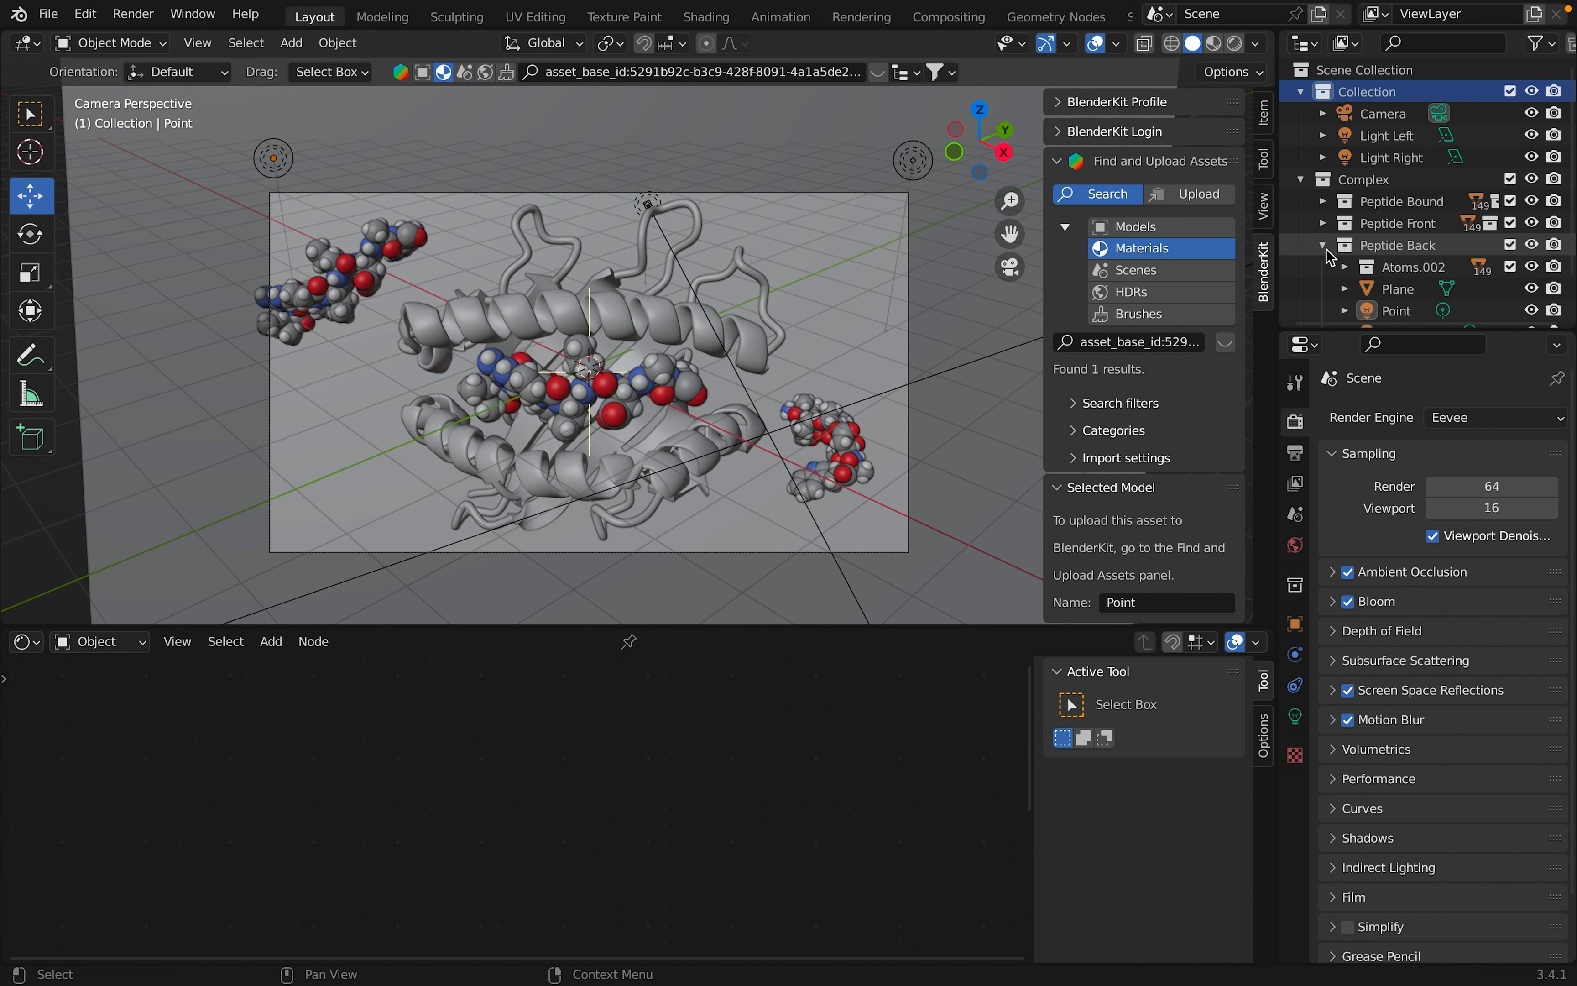
{"action": "scroll", "coordinate": [1336, 253], "scroll_direction": "down", "scroll_amount": 2}
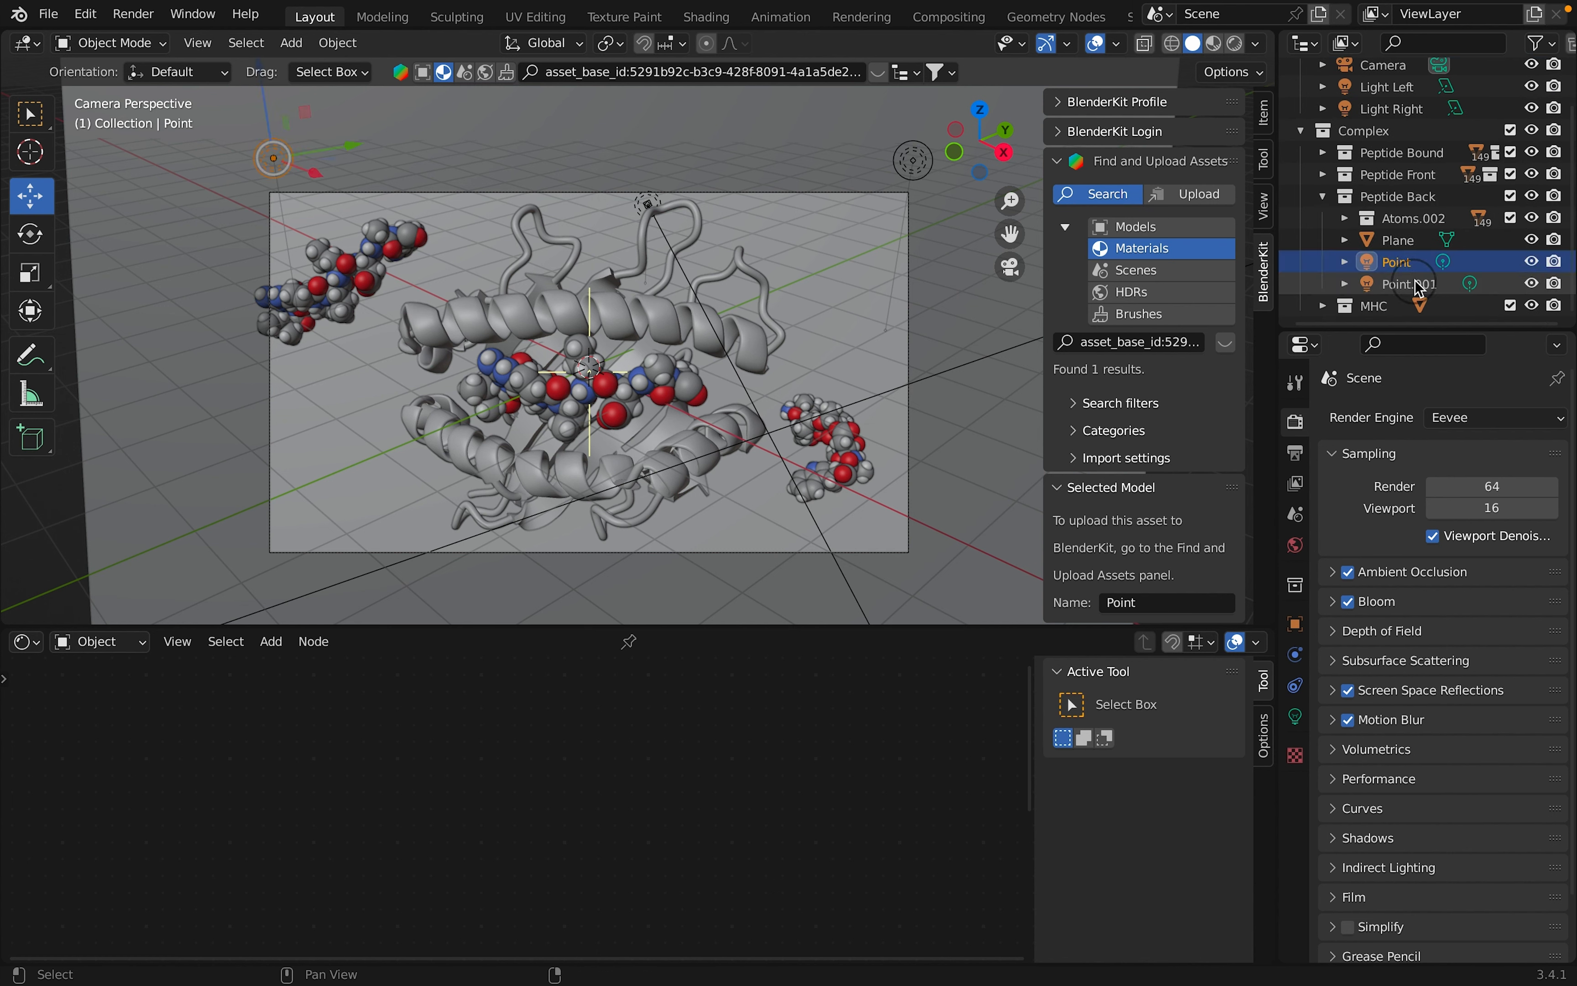
{"action": "left_click", "coordinate": [1417, 264]}
{"action": "scroll", "coordinate": [1413, 281], "scroll_direction": "up", "scroll_amount": 2}
{"action": "left_click_drag", "start_coordinate": [1397, 304], "coordinate": [1373, 98]}
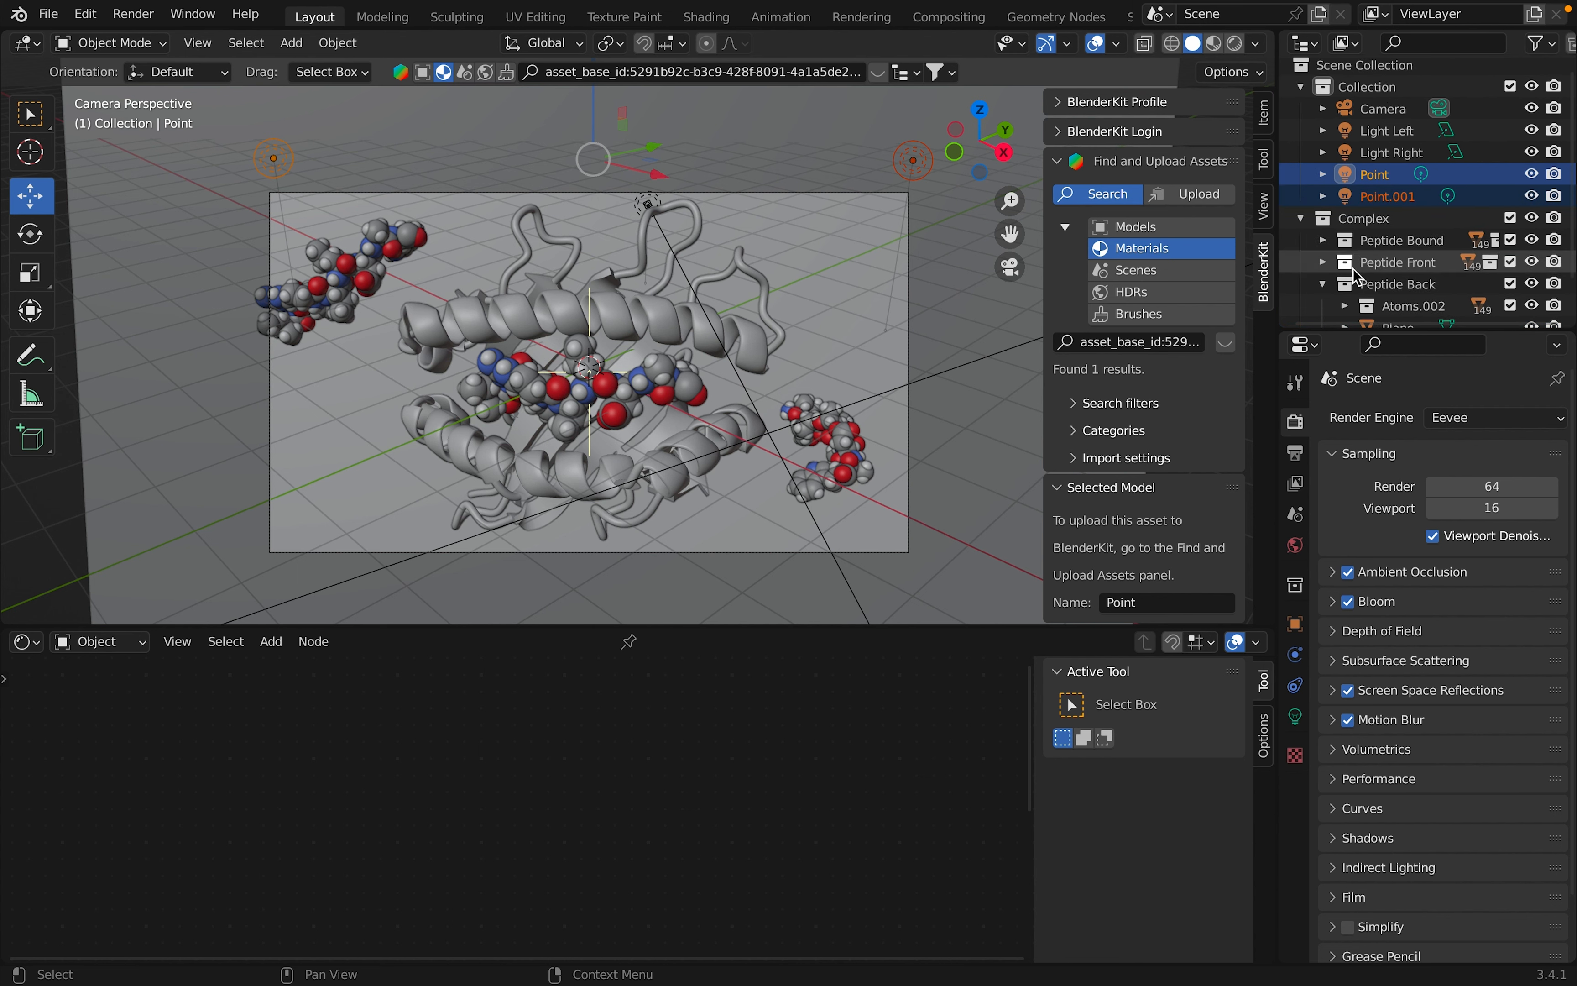
{"action": "left_click", "coordinate": [1302, 219]}
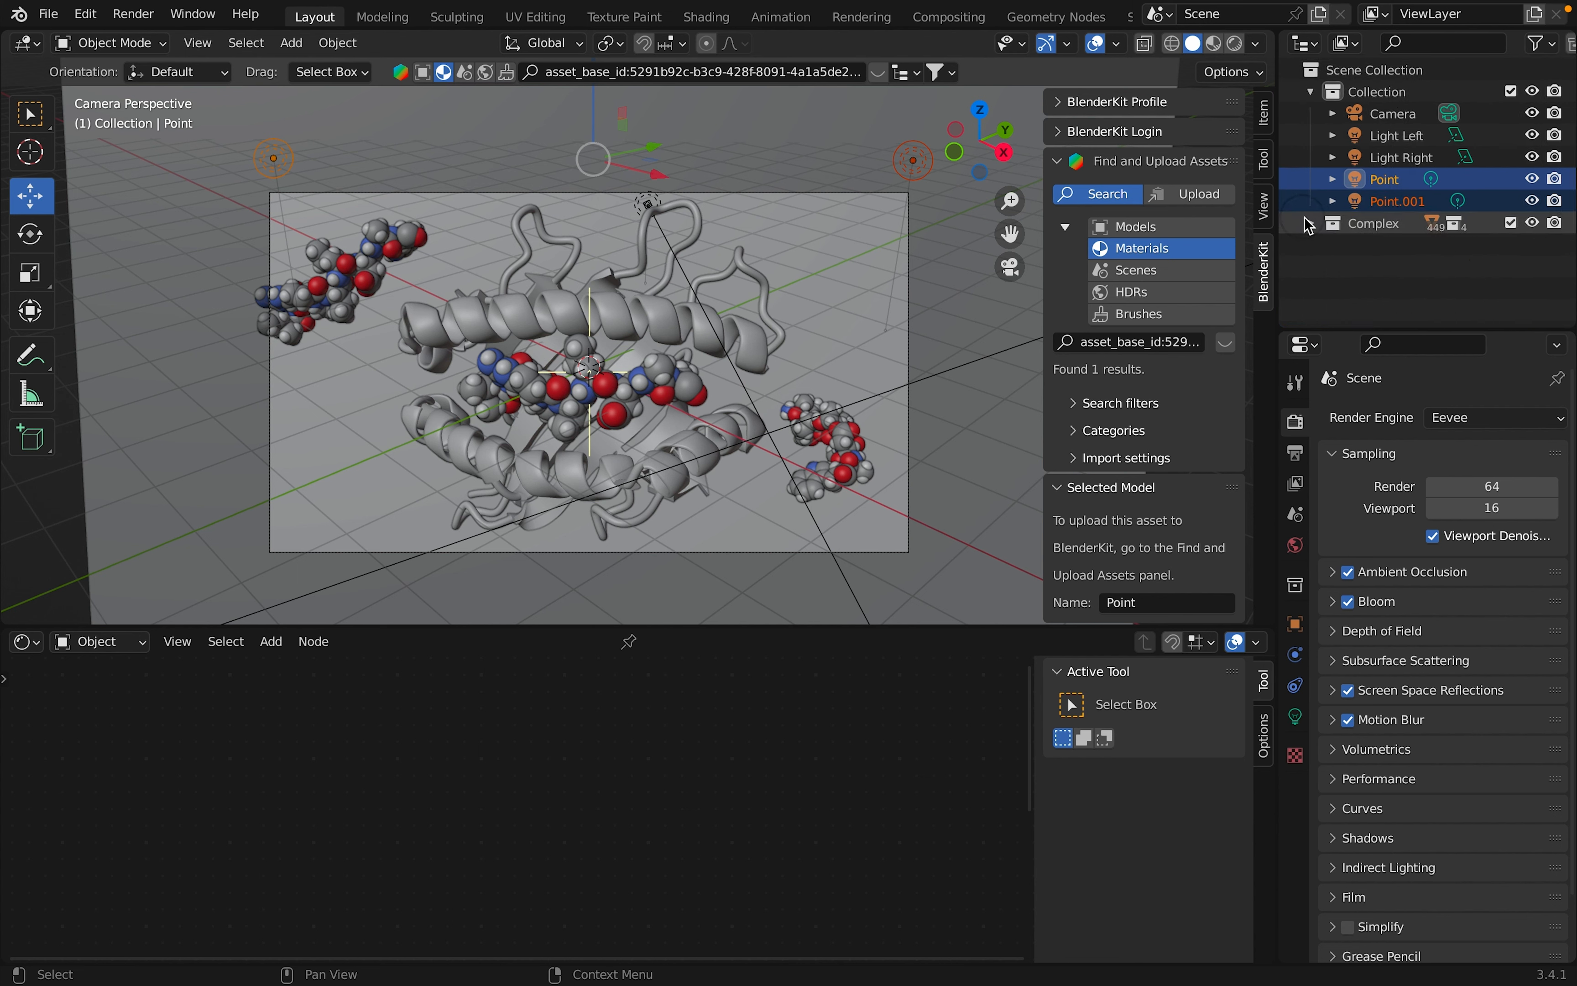
Rename the point light at the upper-left of the camera frame as Red.
{"action": "left_click", "coordinate": [1388, 185]}
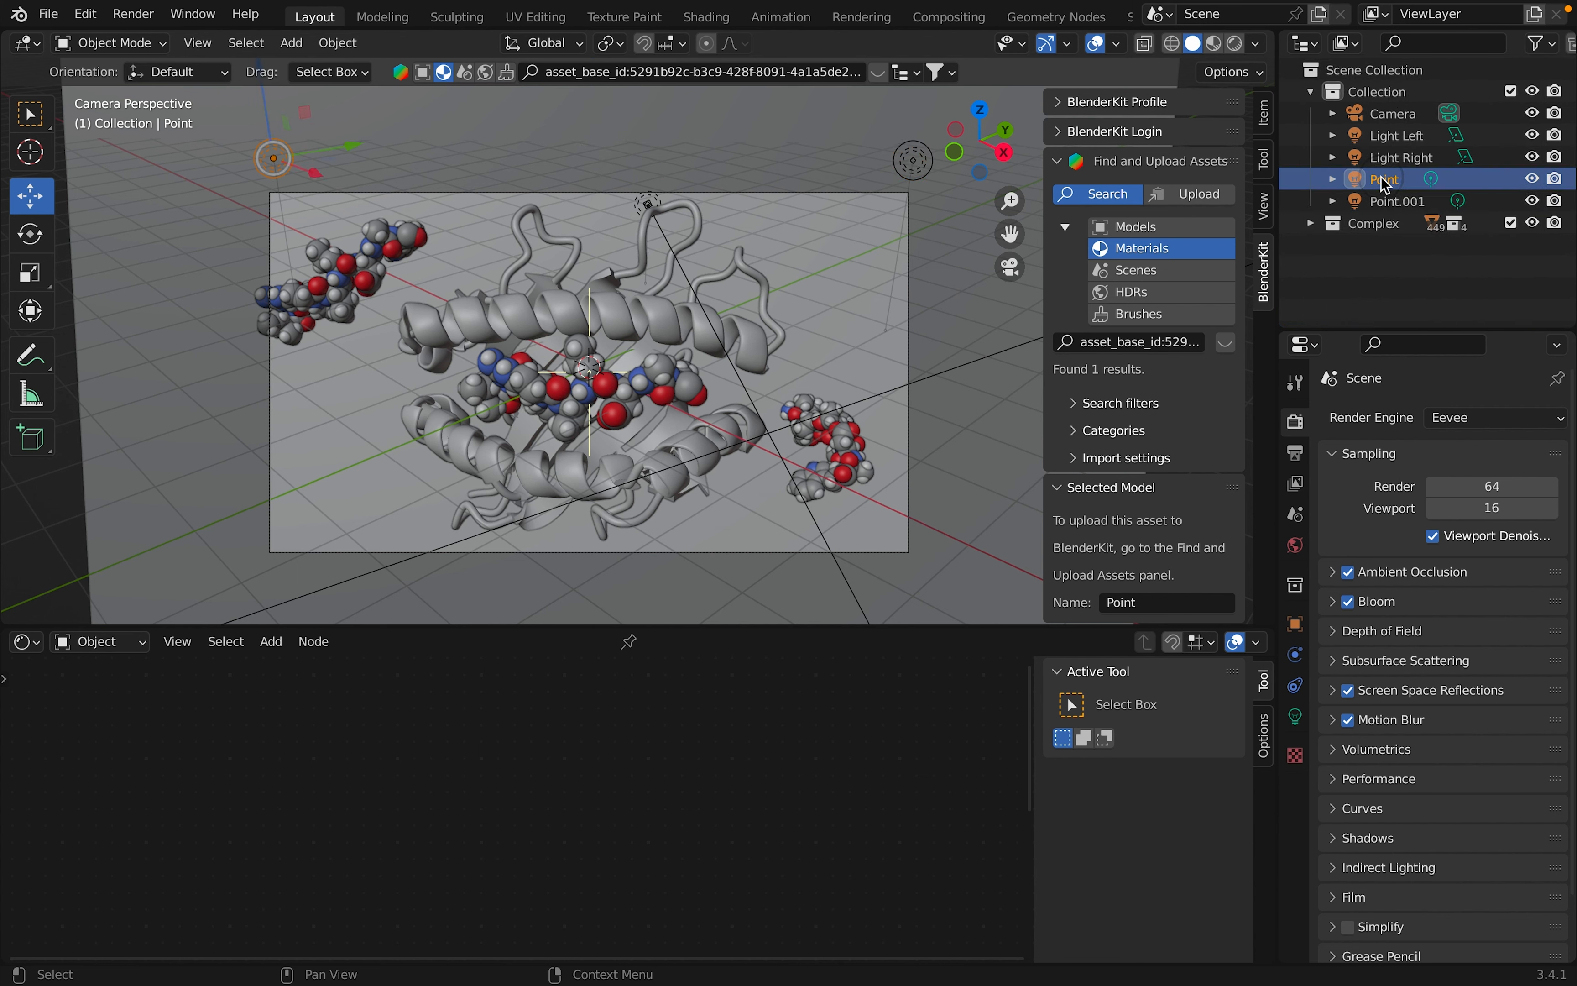
{"action": "double_click", "coordinate": [1385, 178]}
{"action": "key", "text": "BackSpace"}
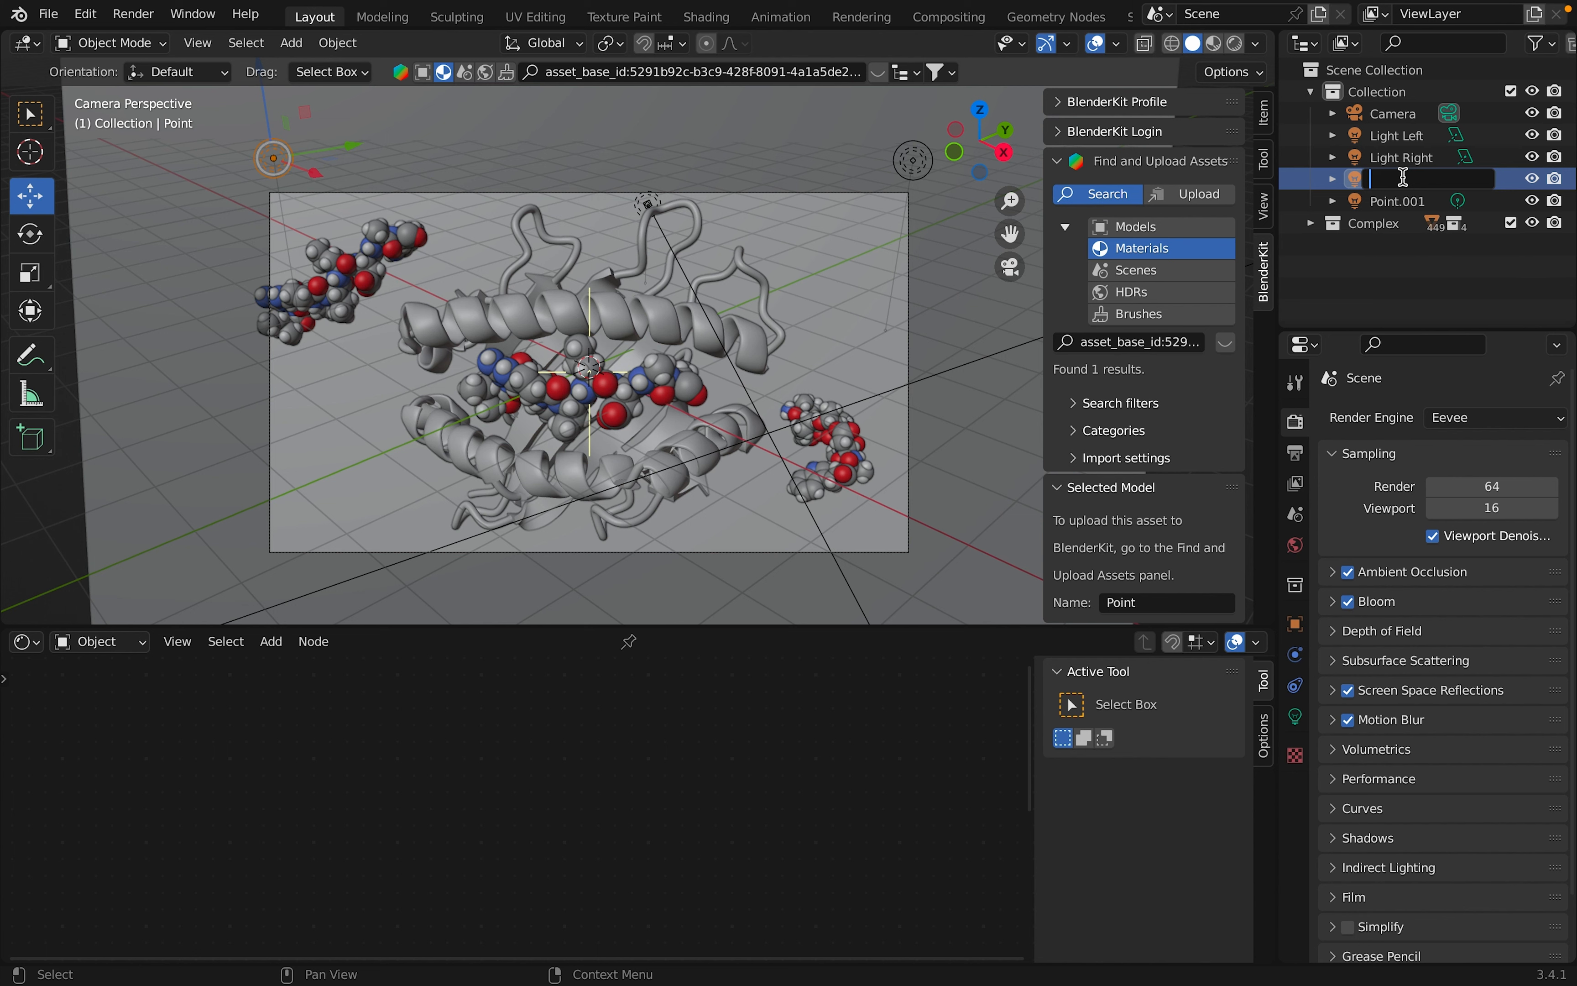
{"action": "type", "text": "Red"}
{"action": "key", "text": "Return"}
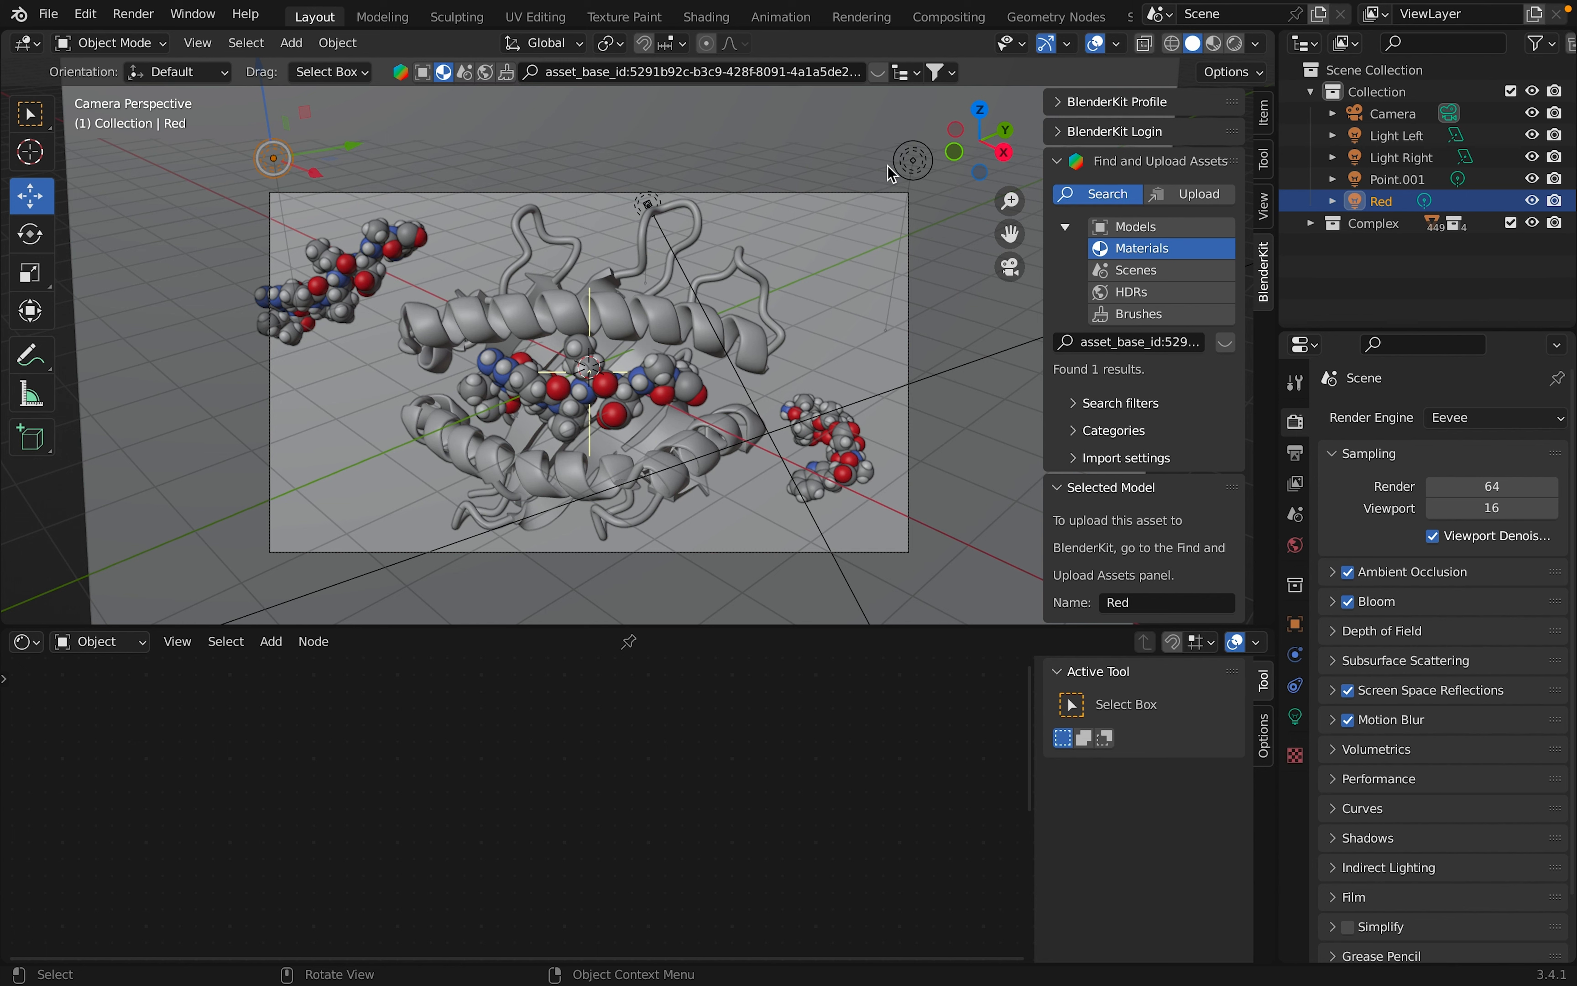
Rename the duplicated point light at the upper-right of the camera frame as Blue.
{"action": "left_click", "coordinate": [906, 171]}
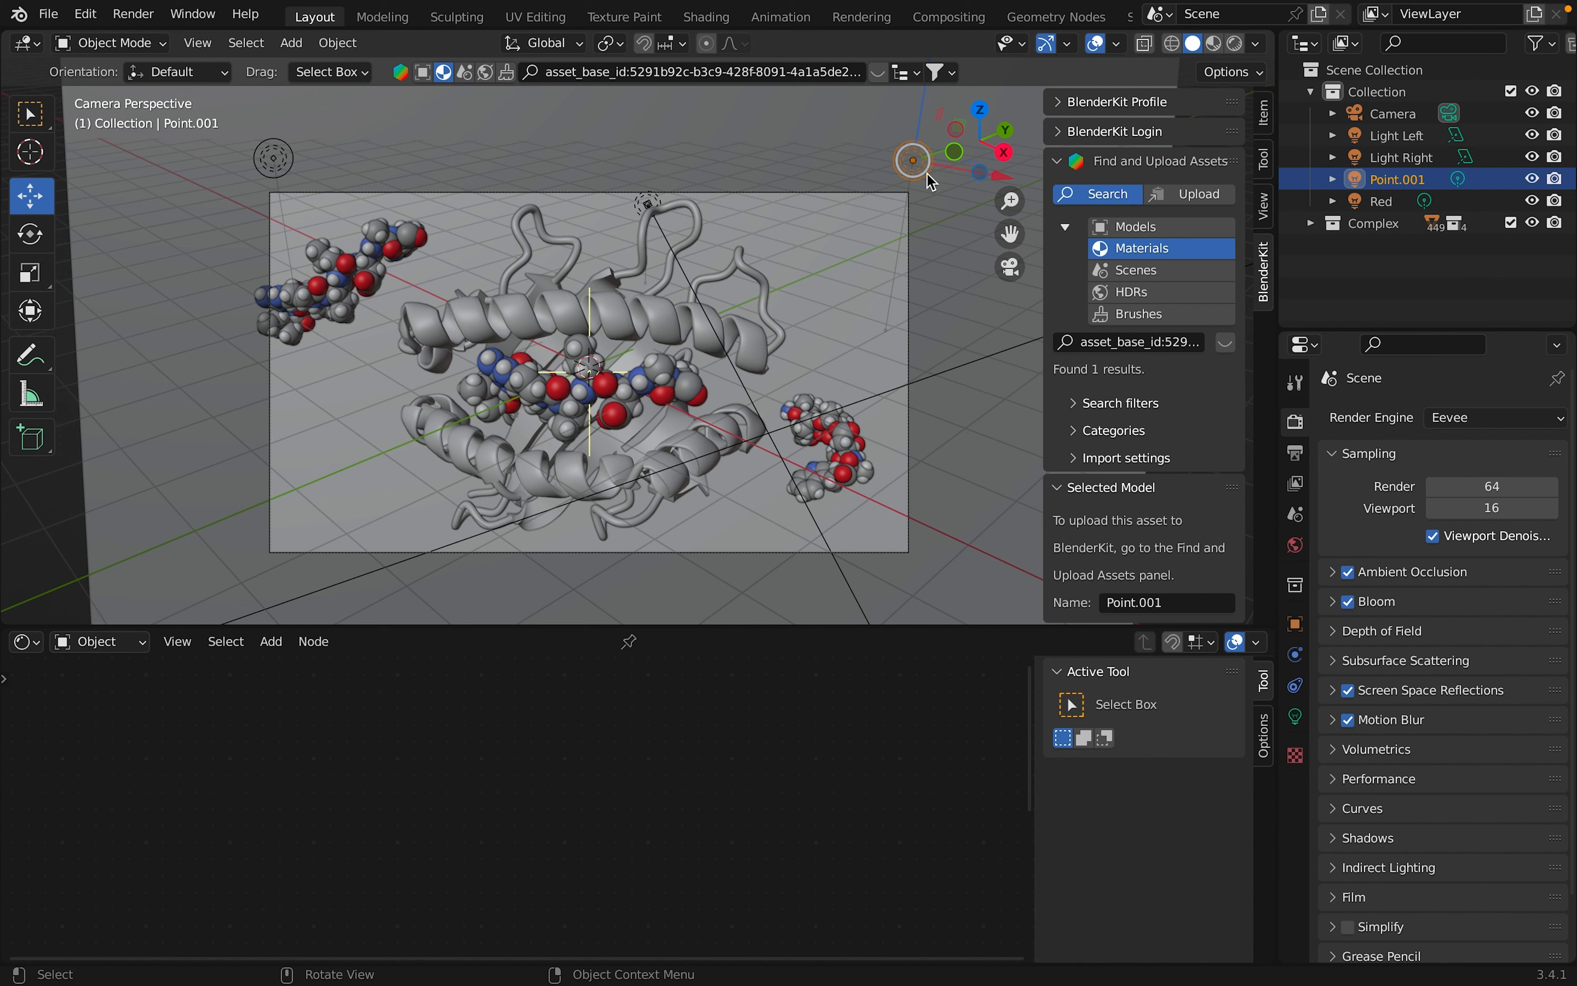
{"action": "double_click", "coordinate": [1387, 180]}
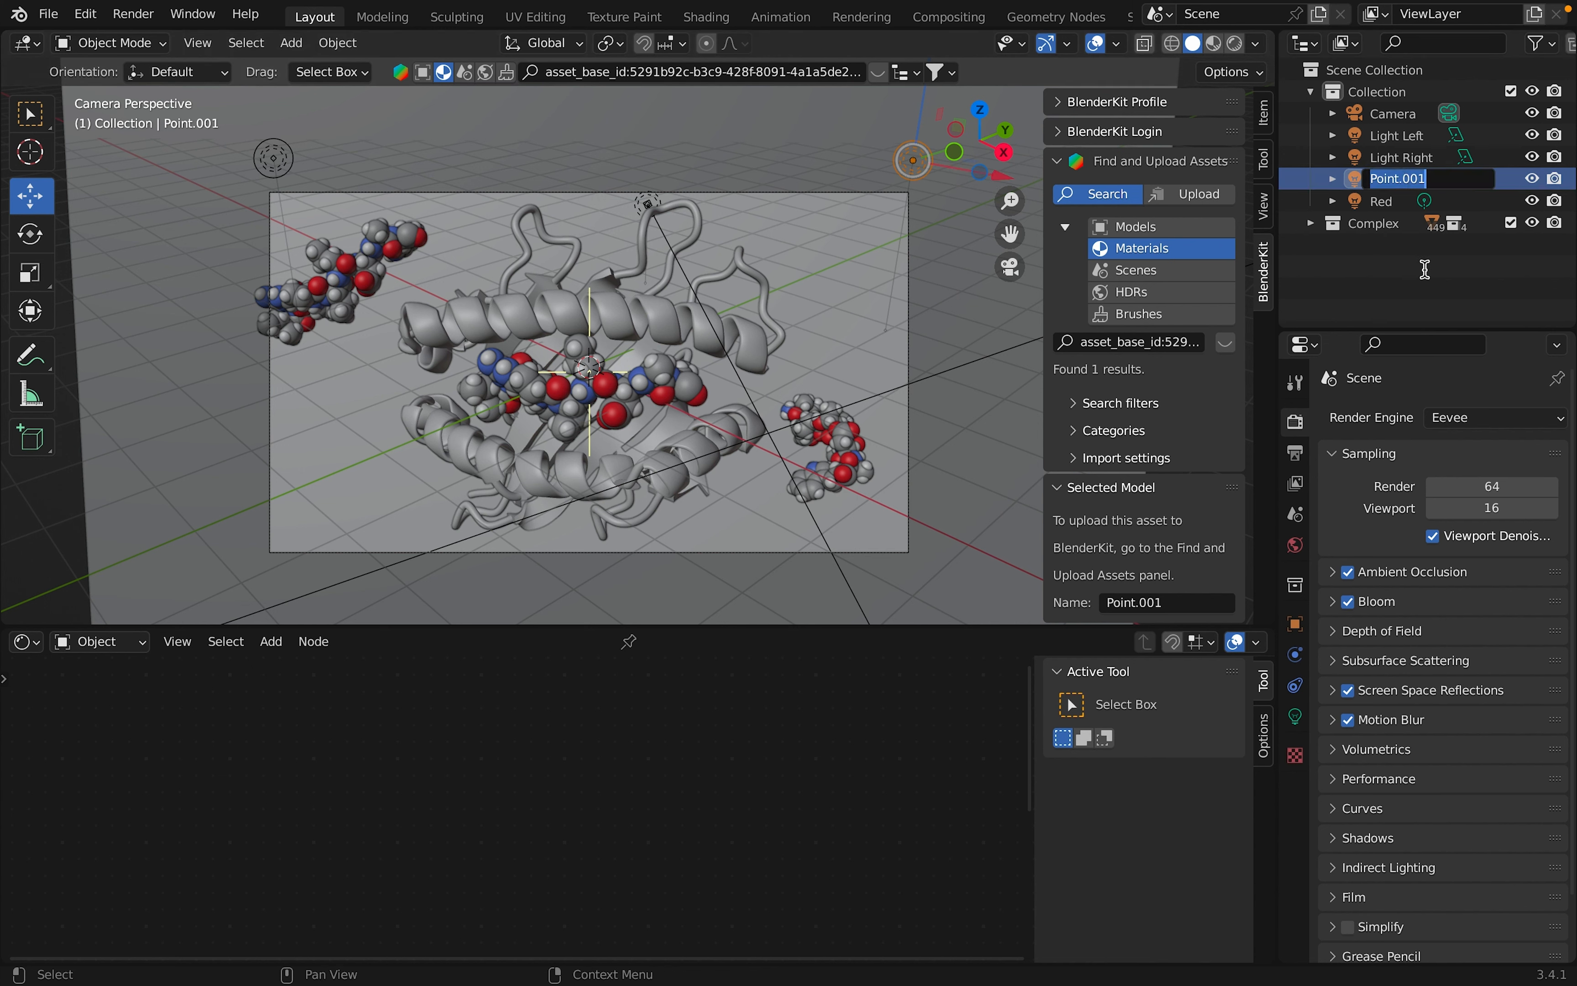
{"action": "type", "text": "Blue"}
{"action": "key", "text": "Return"}
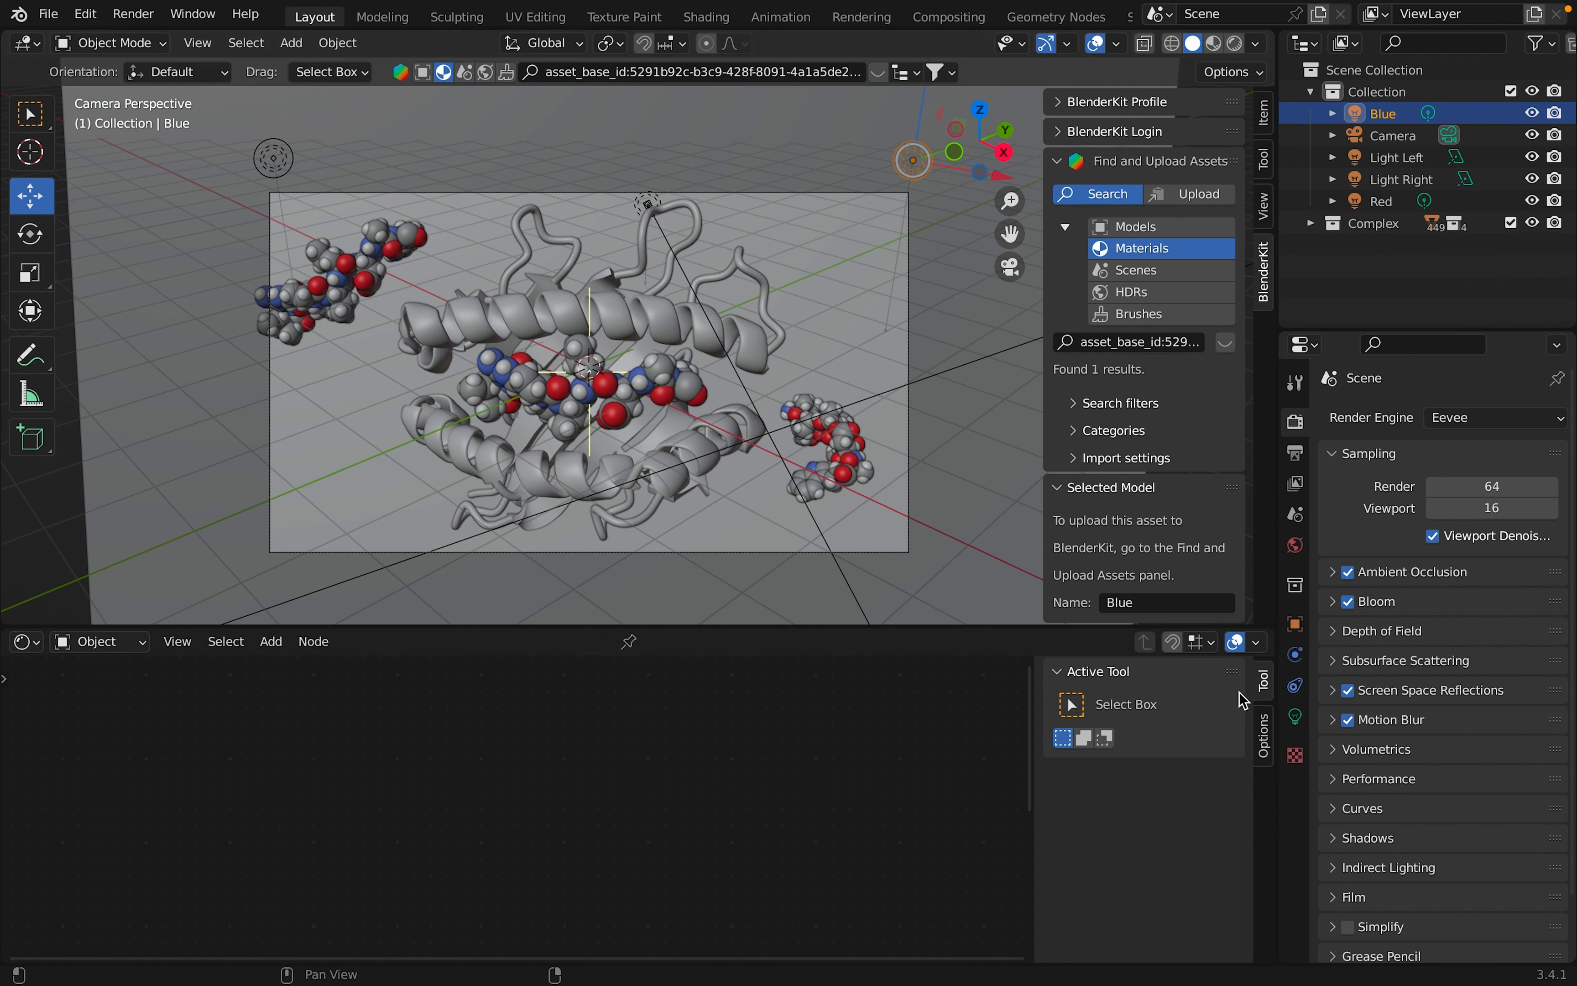
Set the Blue light's power to 1500 W and its radius to 1 m.
{"action": "left_click", "coordinate": [1297, 718]}
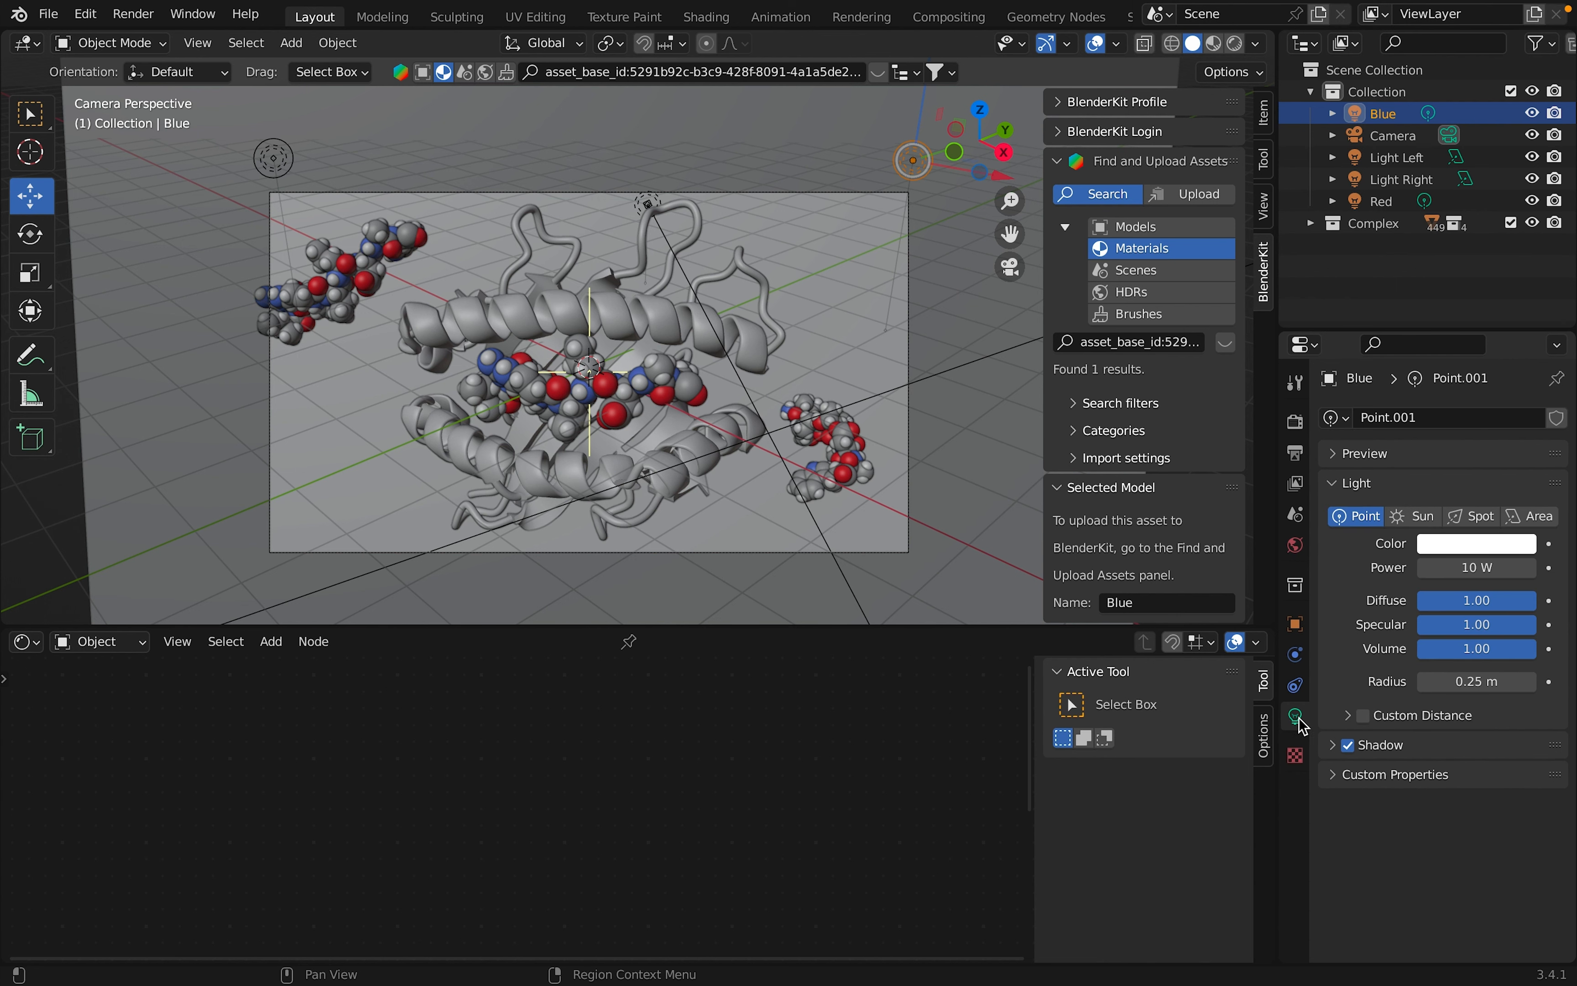
{"action": "left_click", "coordinate": [1490, 569]}
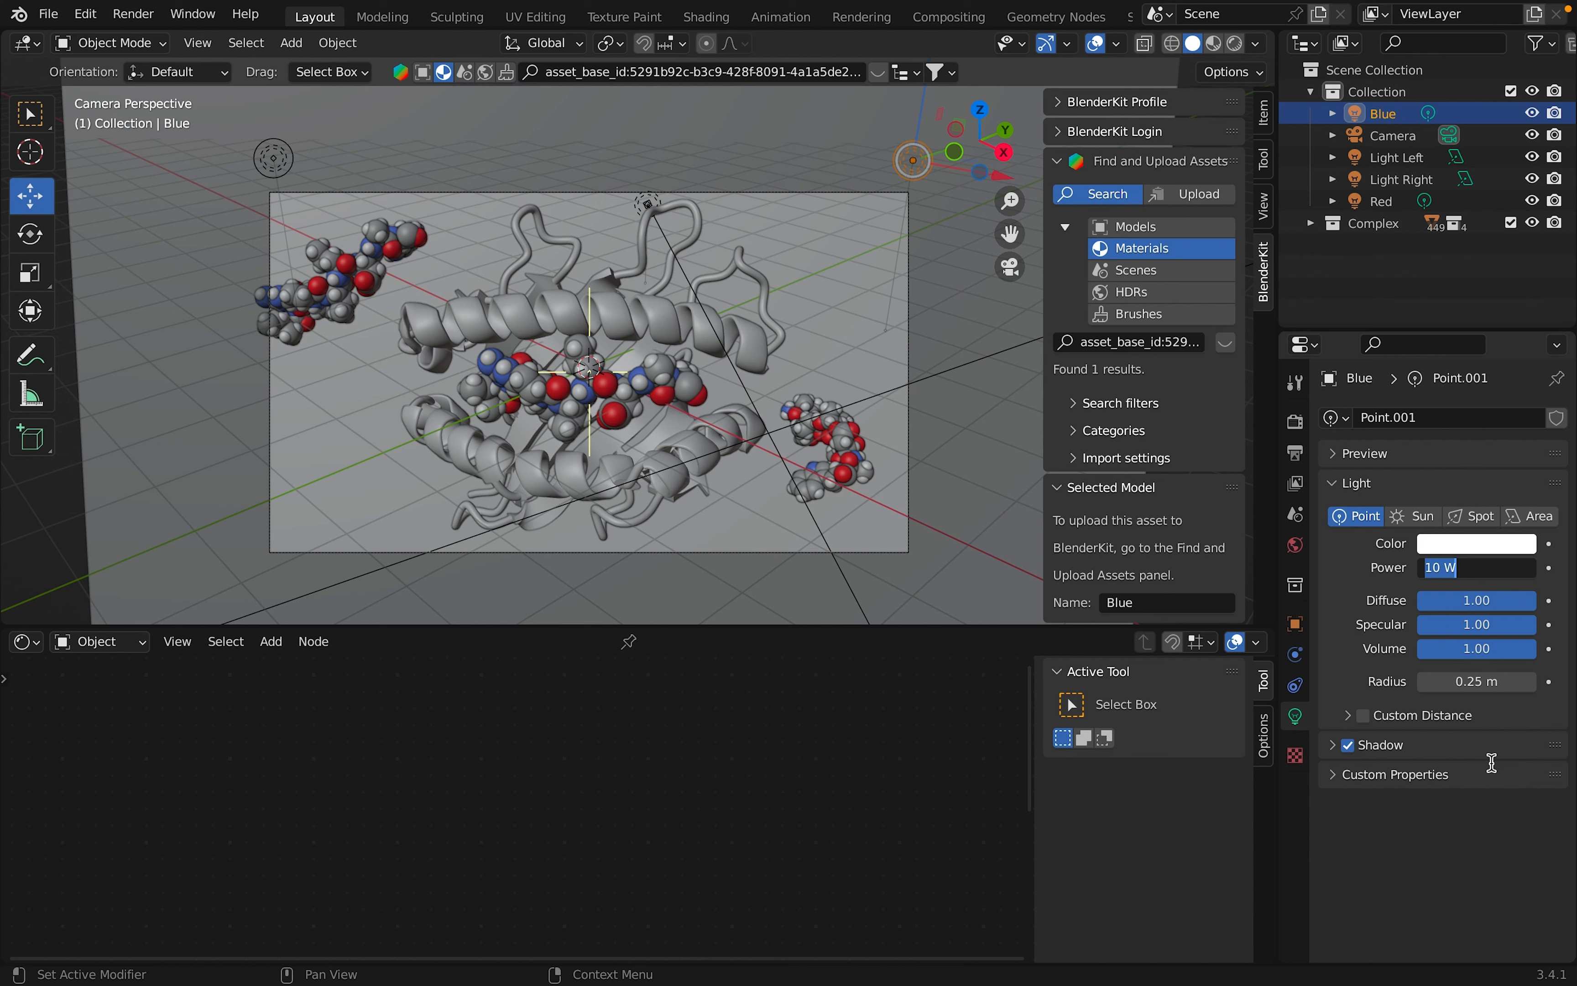
{"action": "type", "text": "1500"}
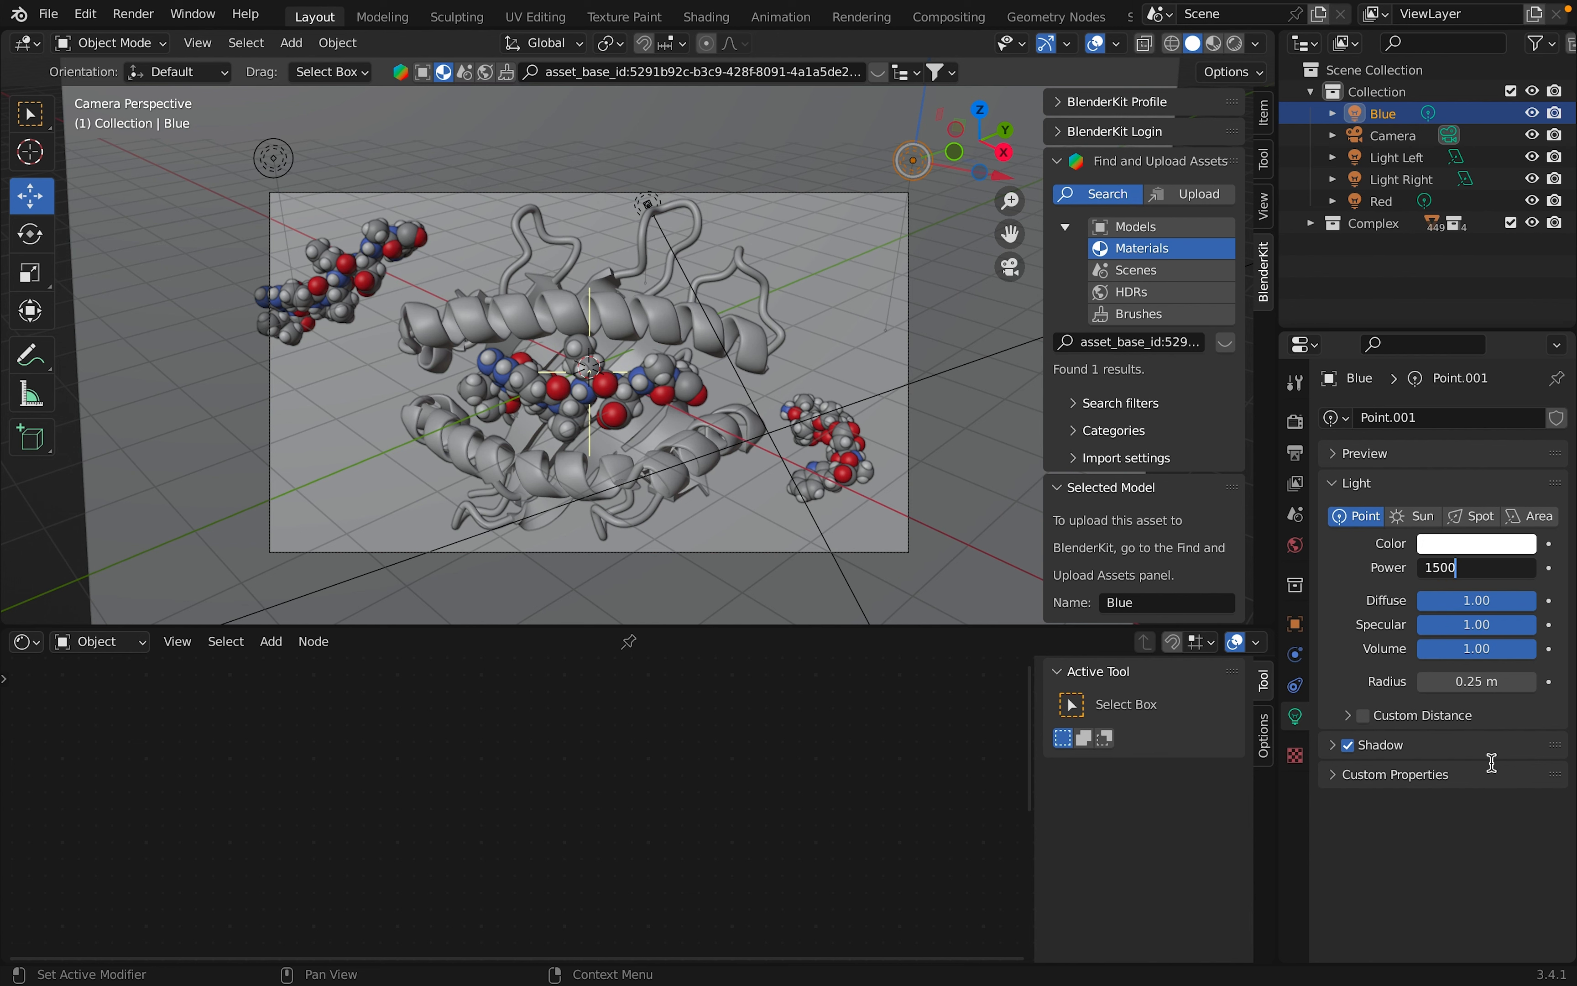
{"action": "key", "text": "Return"}
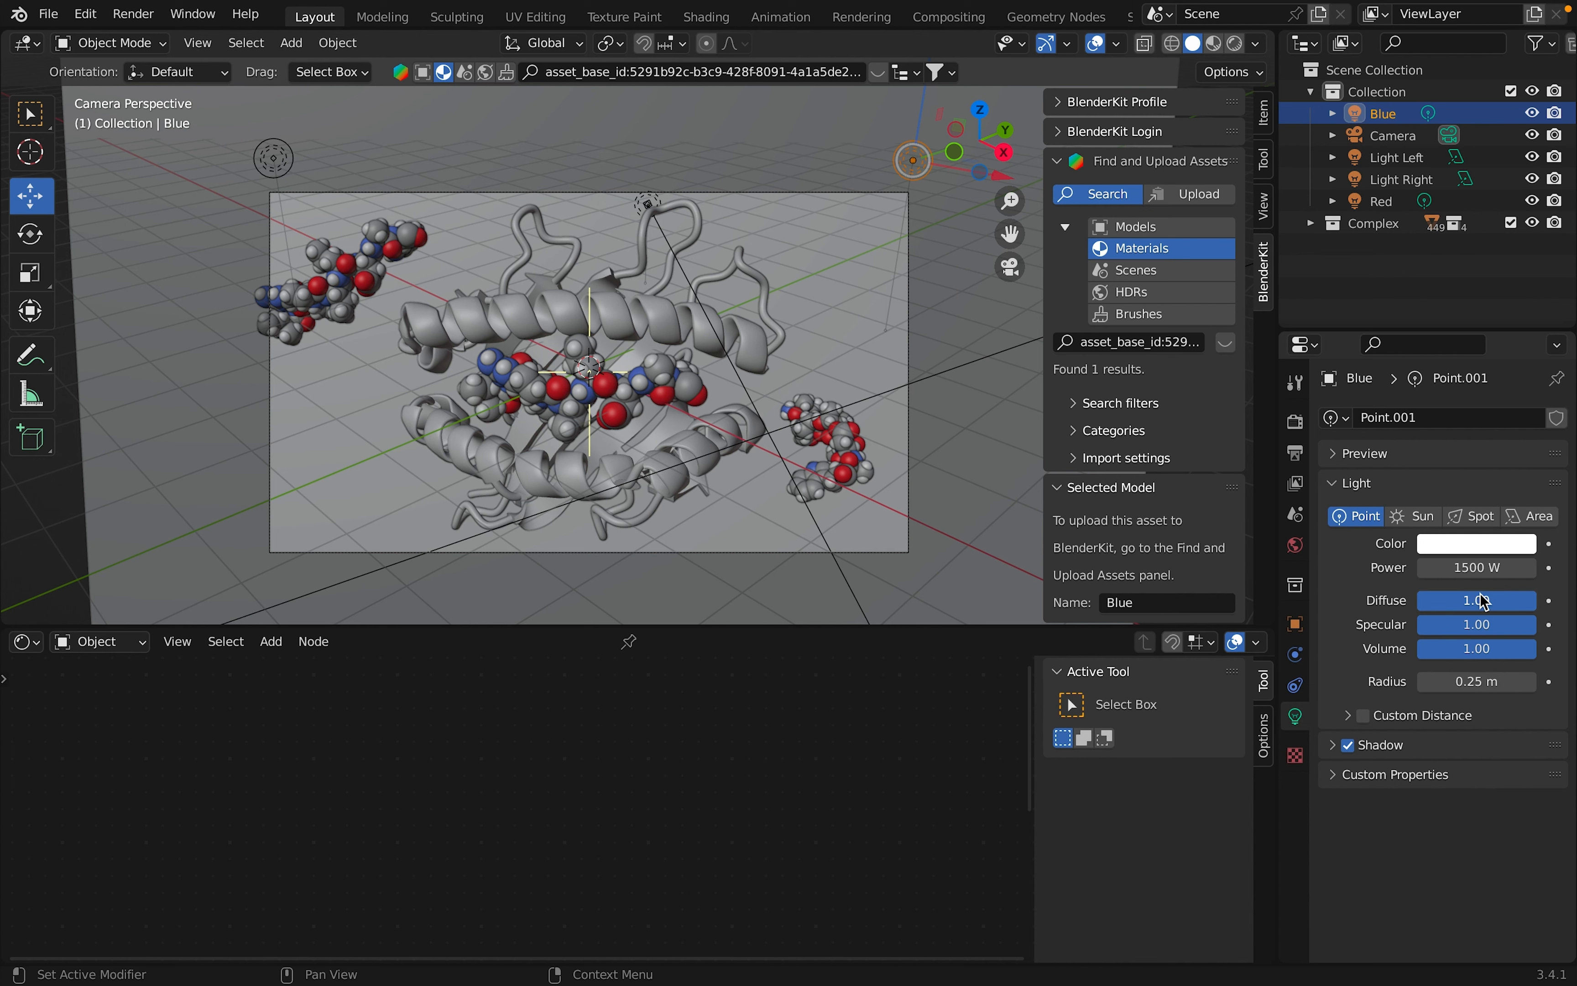
{"action": "left_click", "coordinate": [1468, 681]}
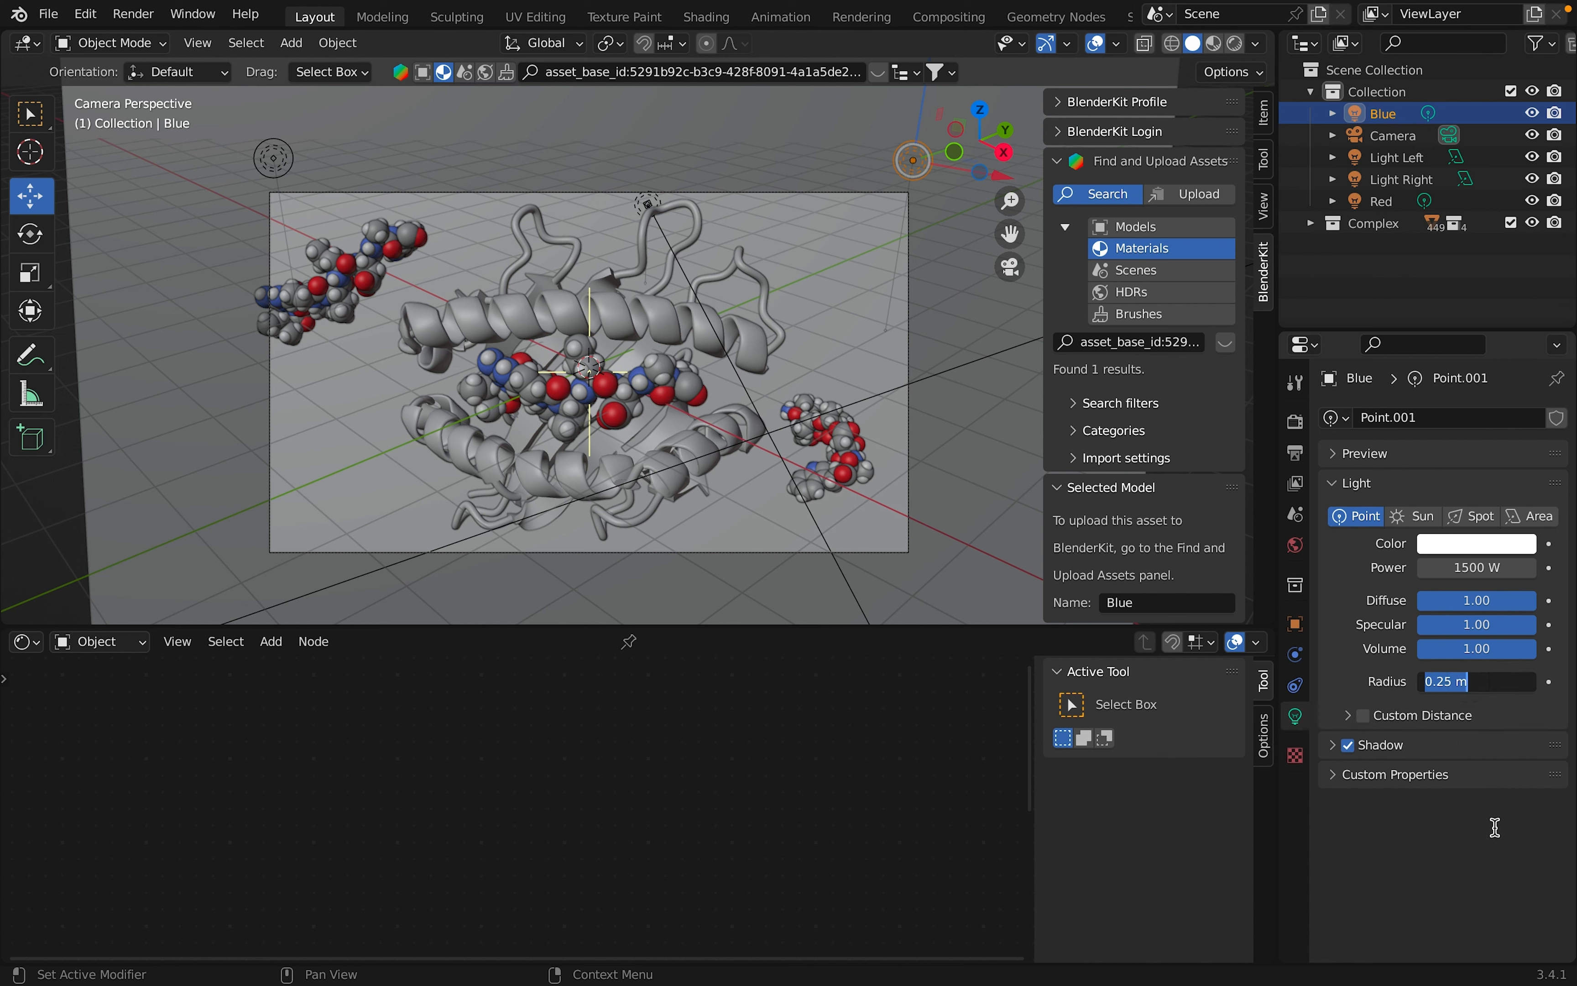
{"action": "type", "text": "1"}
{"action": "key", "text": "Return"}
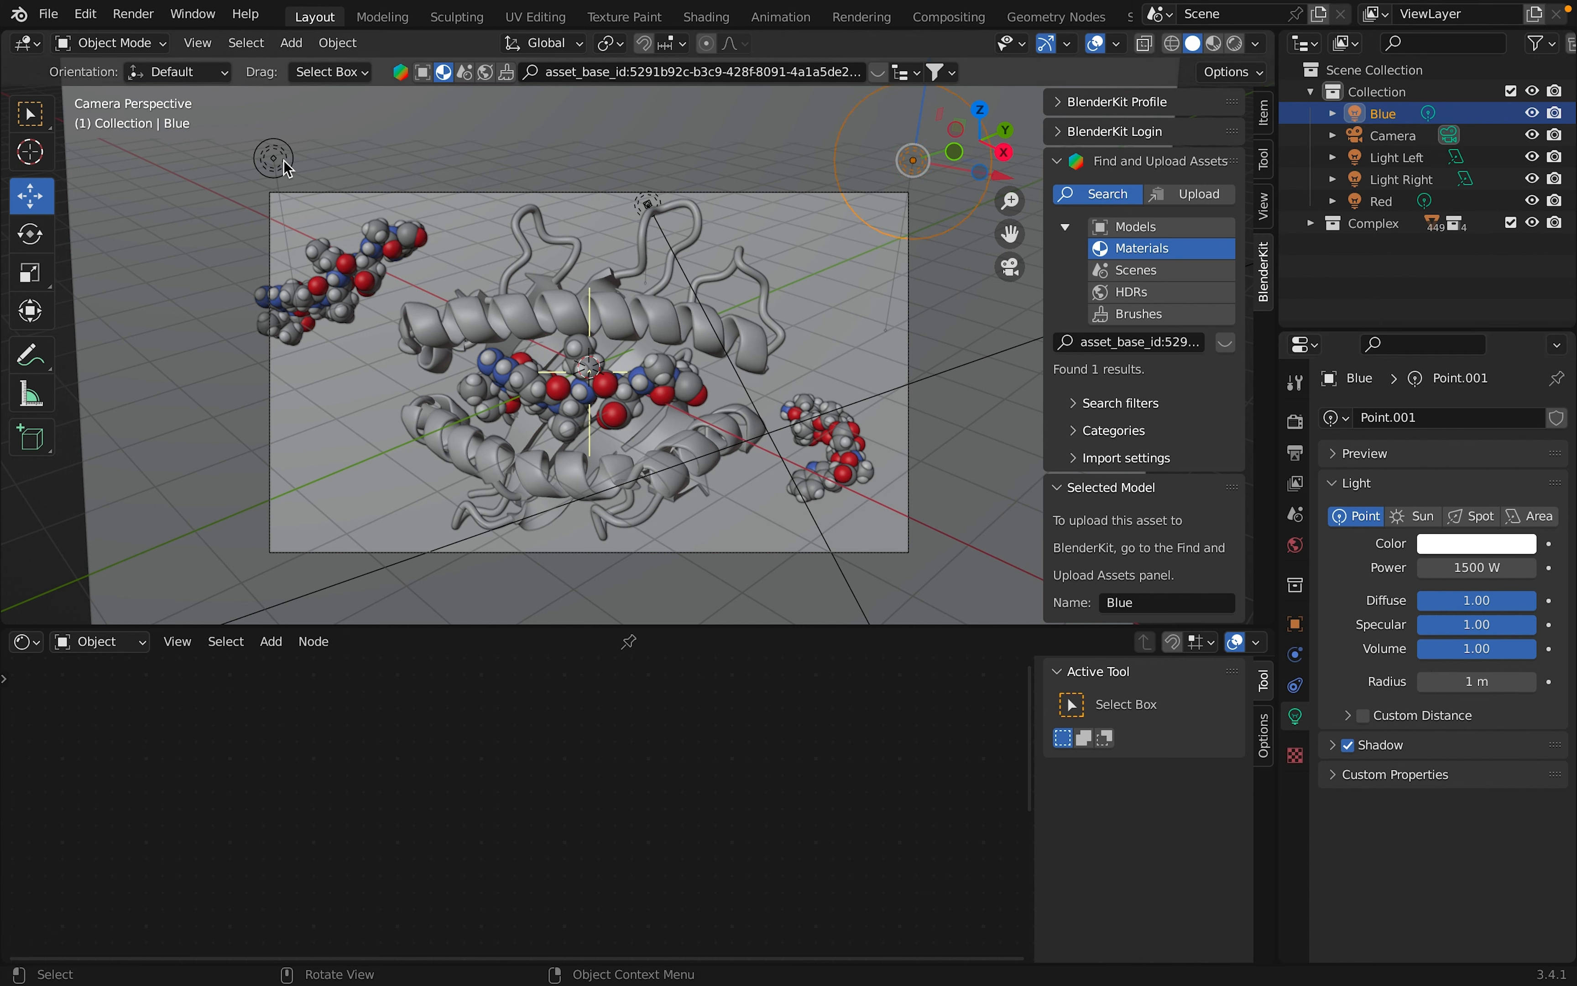
Set the Red light's power to 1000 W and its radius to 1 m.
{"action": "left_click", "coordinate": [292, 172]}
{"action": "left_click", "coordinate": [293, 171]}
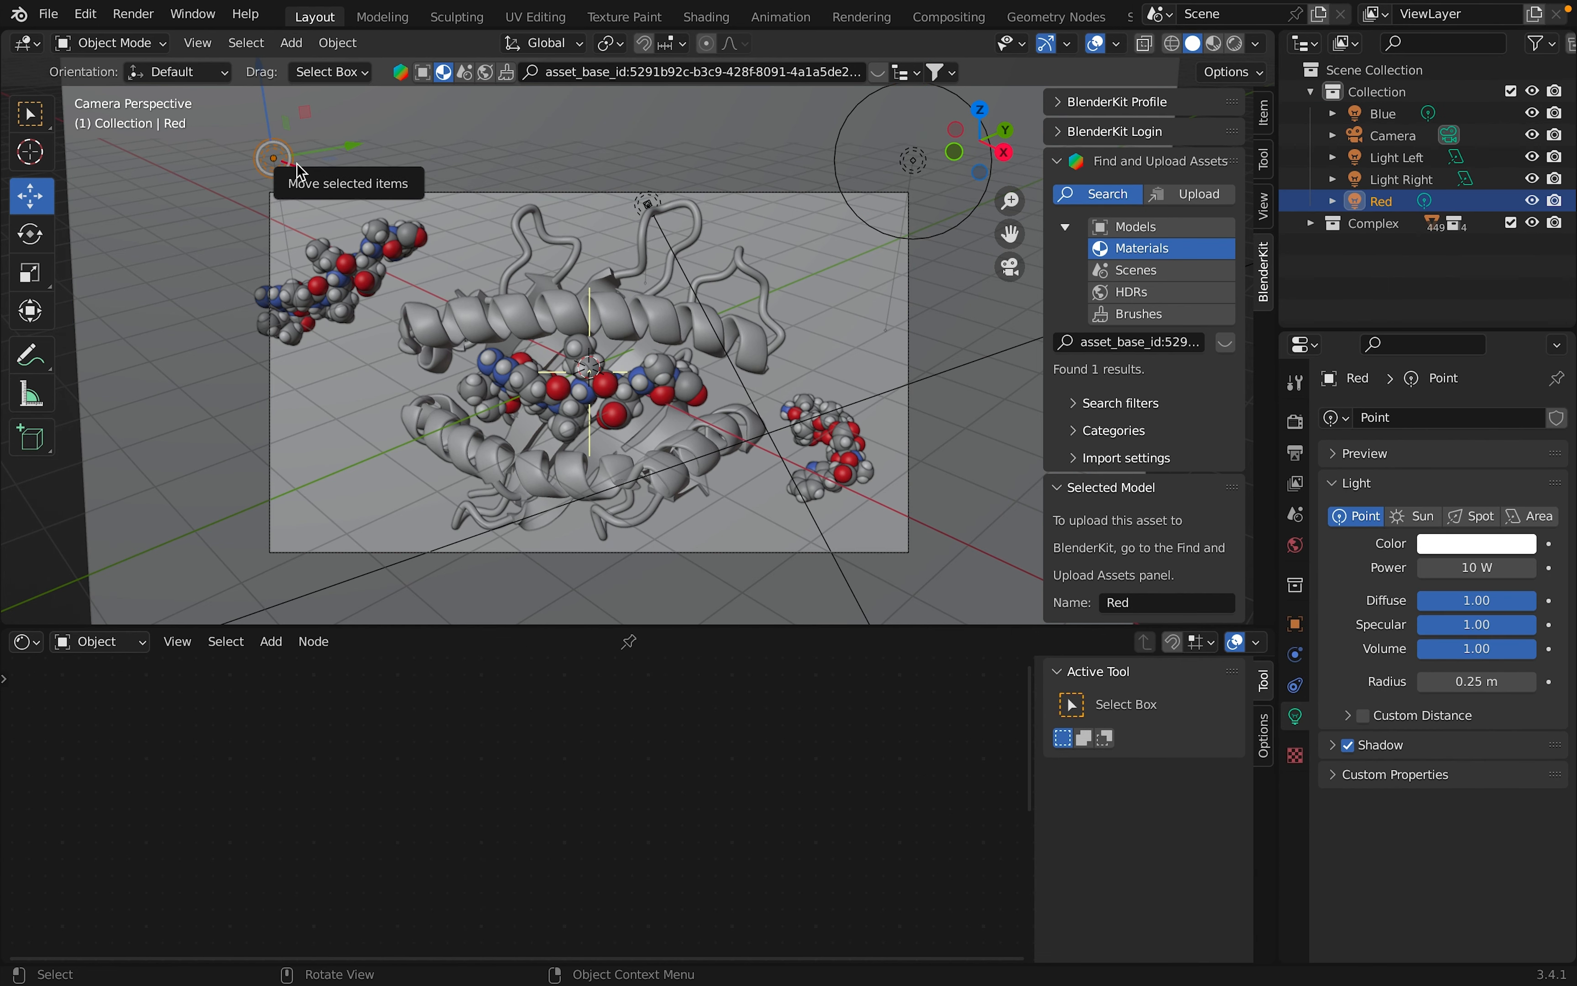
{"action": "left_click", "coordinate": [1470, 568]}
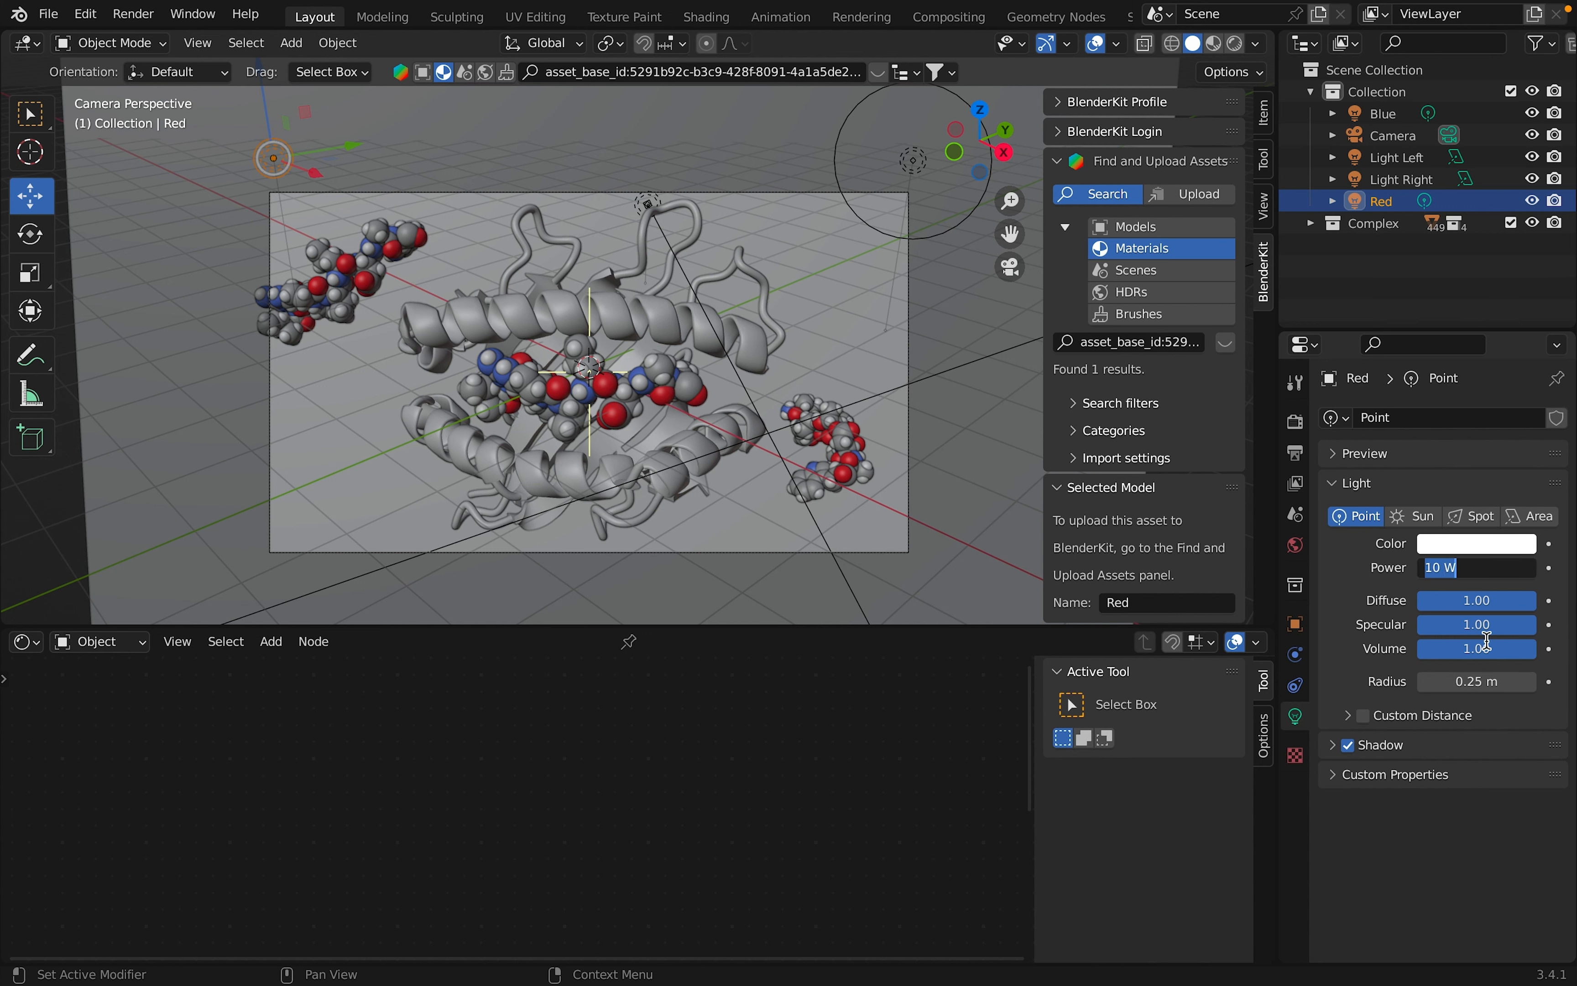
{"action": "type", "text": "1000"}
{"action": "key", "text": "Return"}
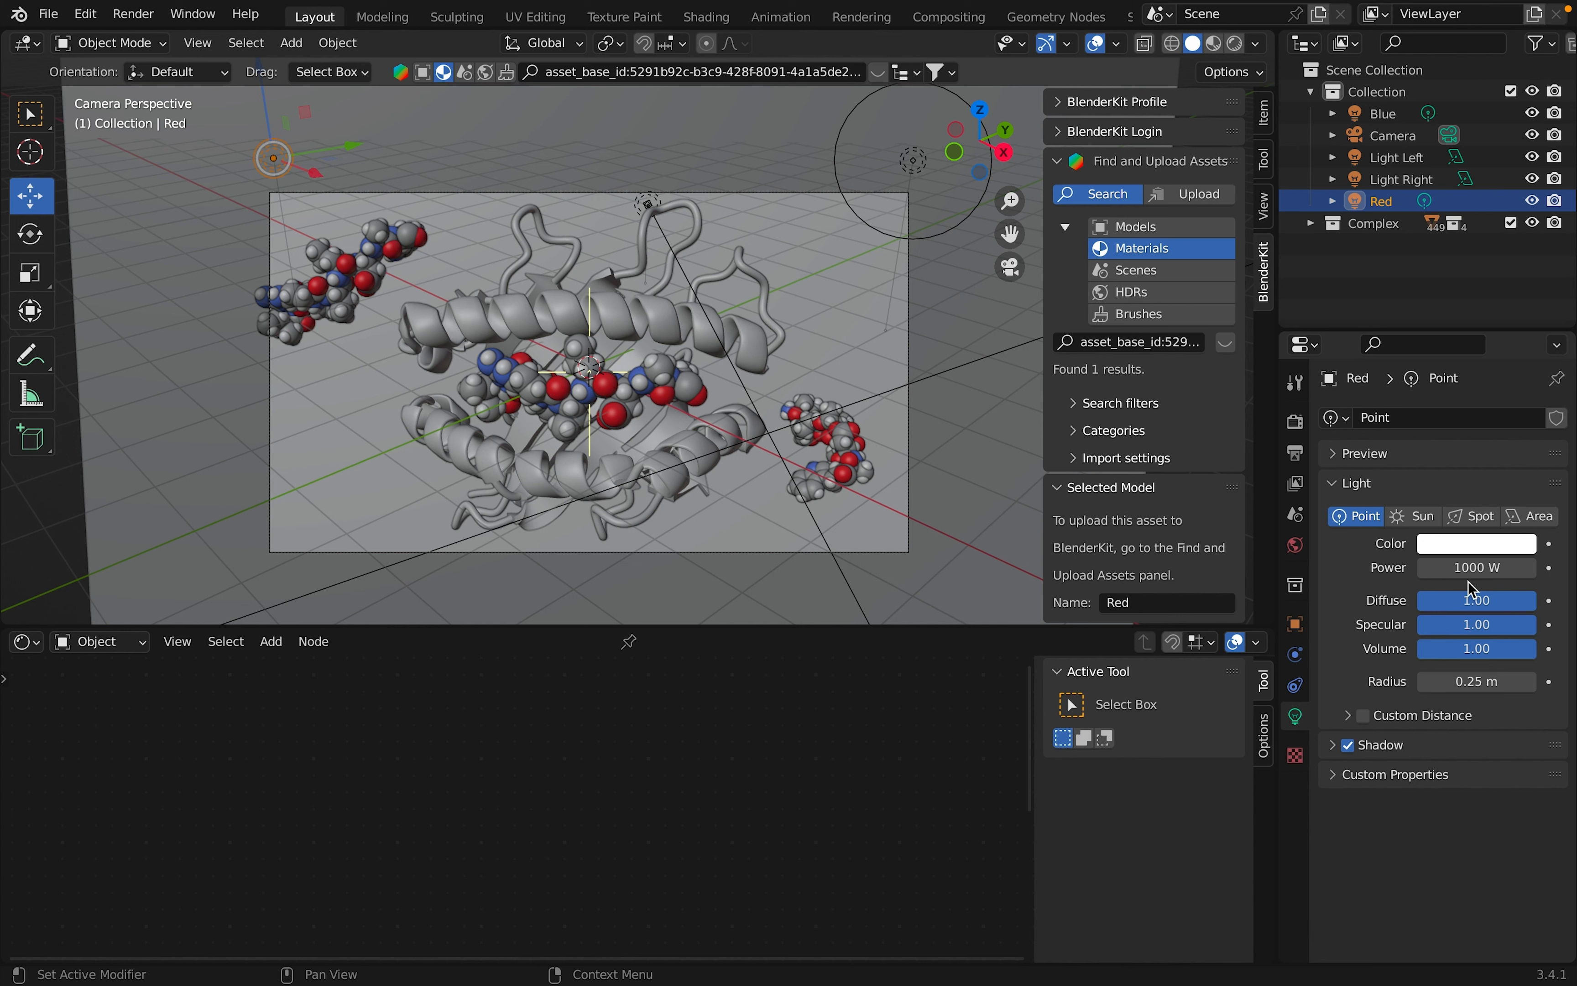
{"action": "left_click", "coordinate": [1472, 680]}
{"action": "type", "text": "1"}
{"action": "key", "text": "Return"}
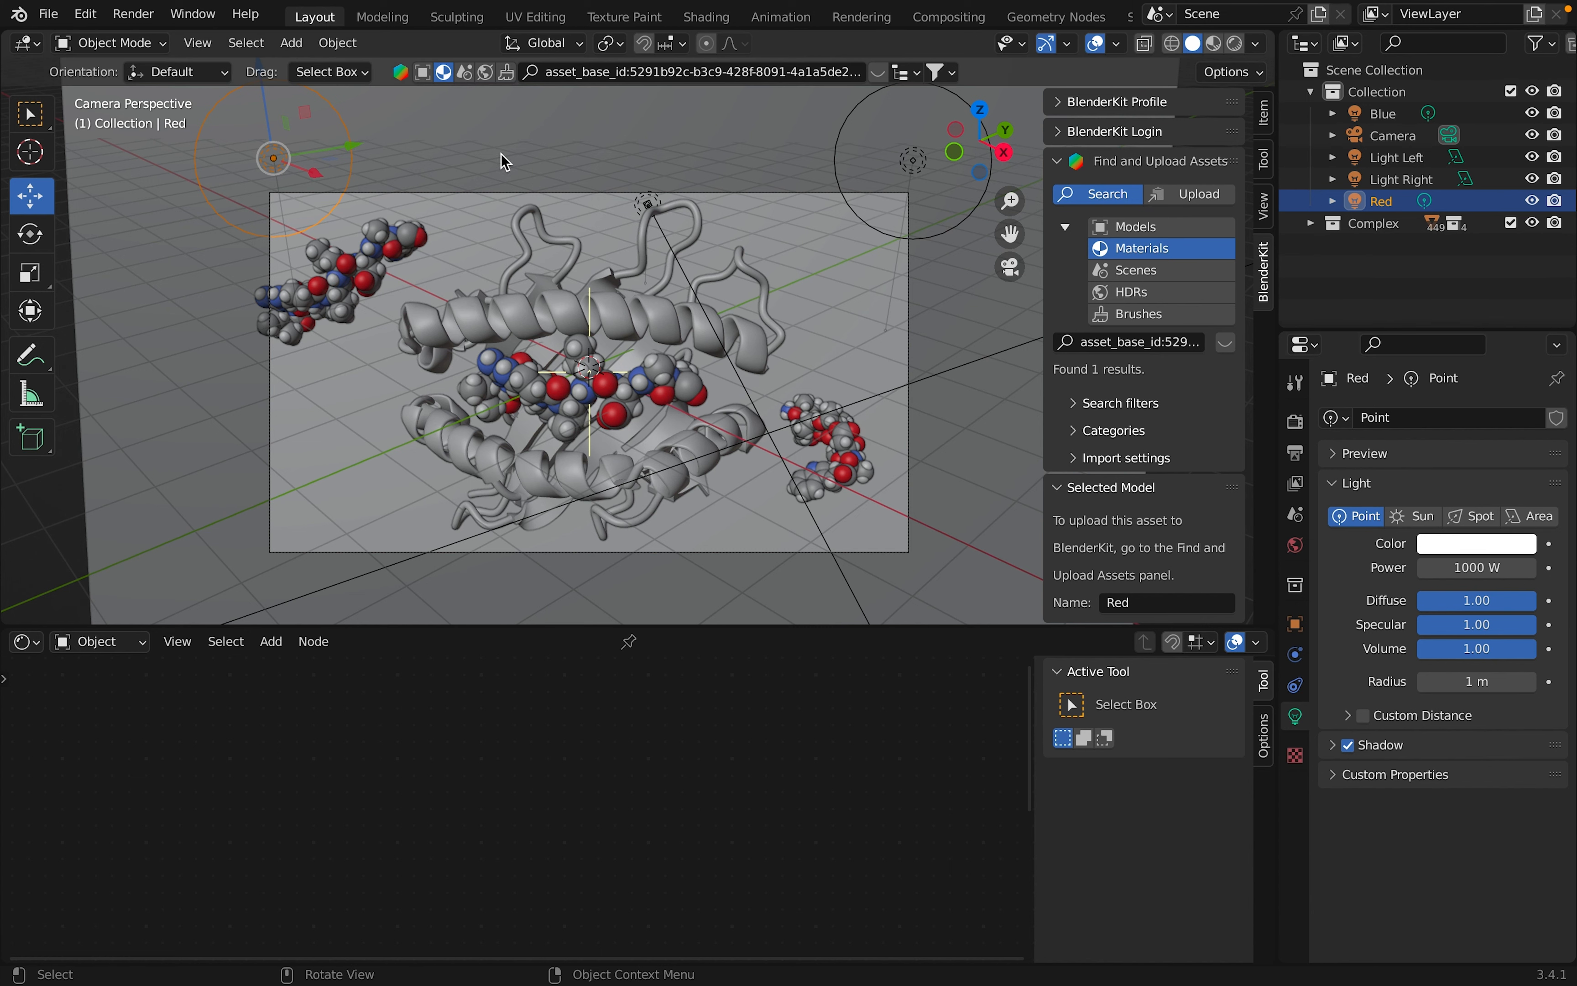
{"action": "left_click", "coordinate": [470, 259]}
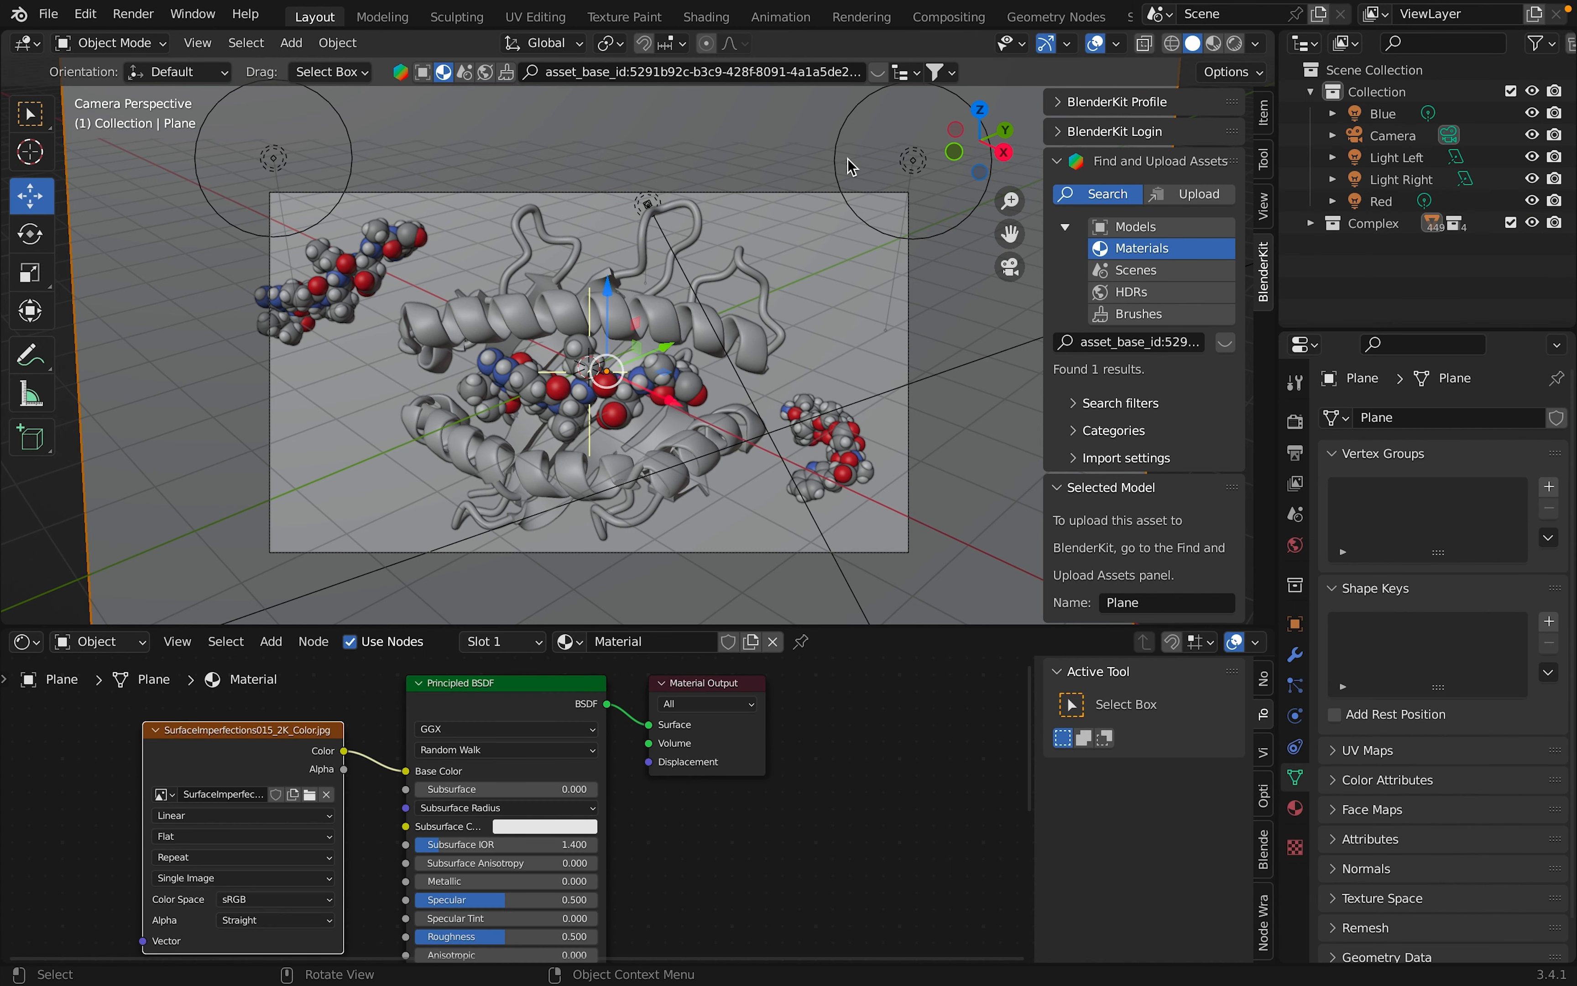
Show the viewport in rendered shading and set the Blue light's color to saturated blue with hue 0.658, saturation 1 and value 1.
{"action": "left_click", "coordinate": [1235, 43]}
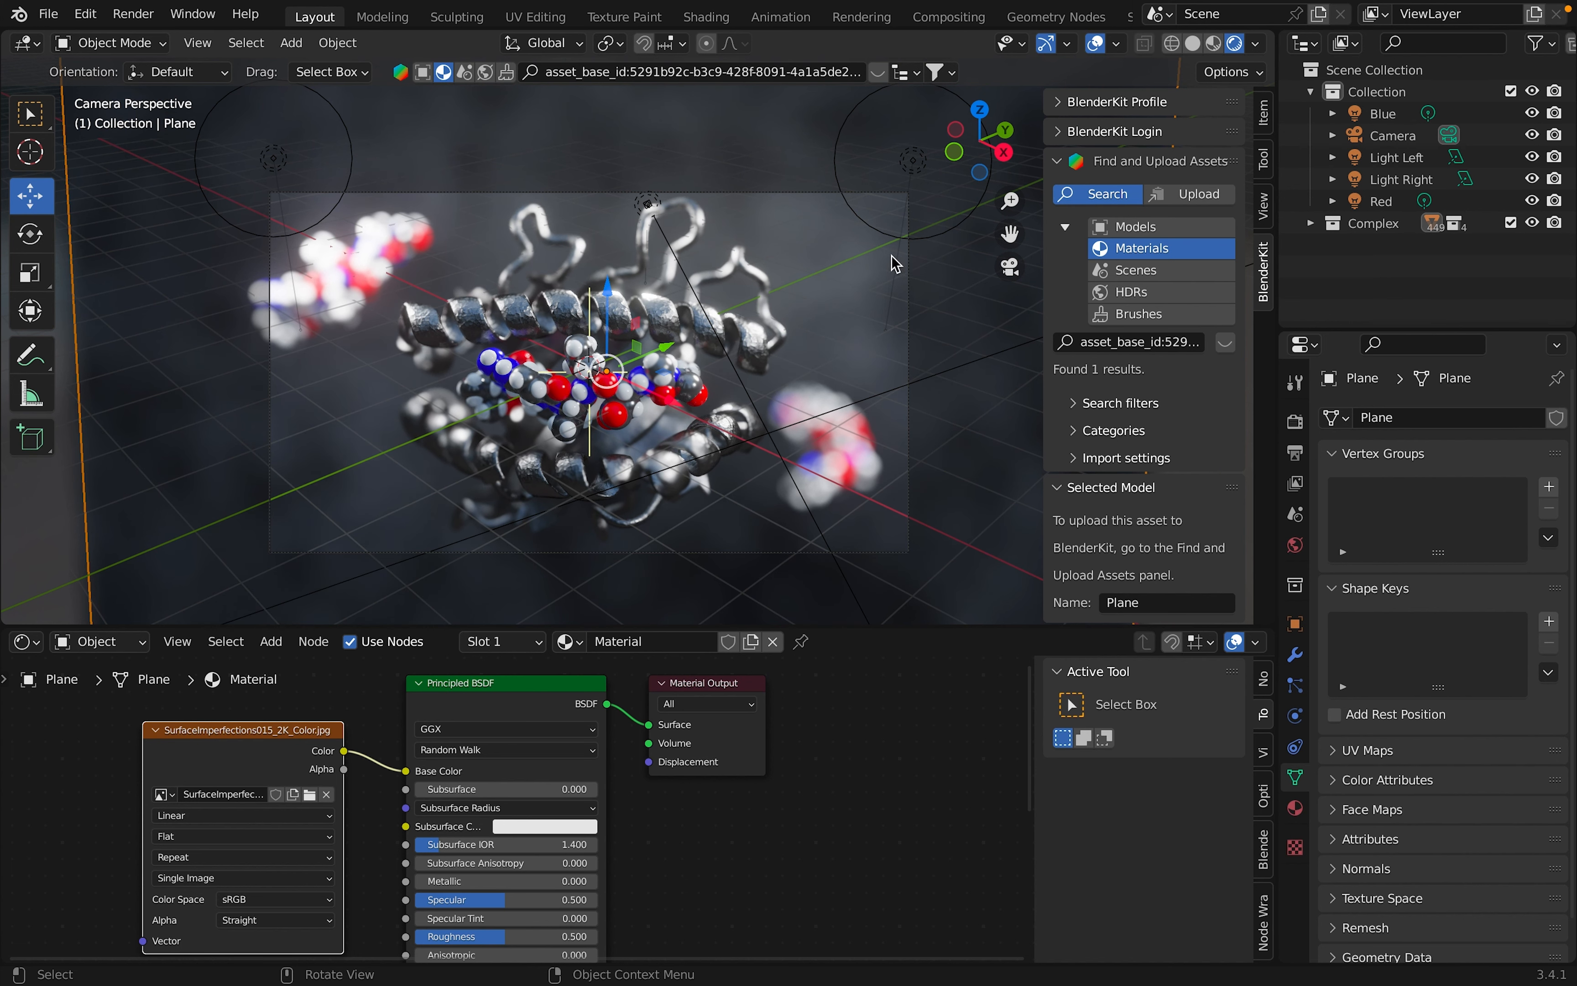
{"action": "left_click", "coordinate": [936, 244]}
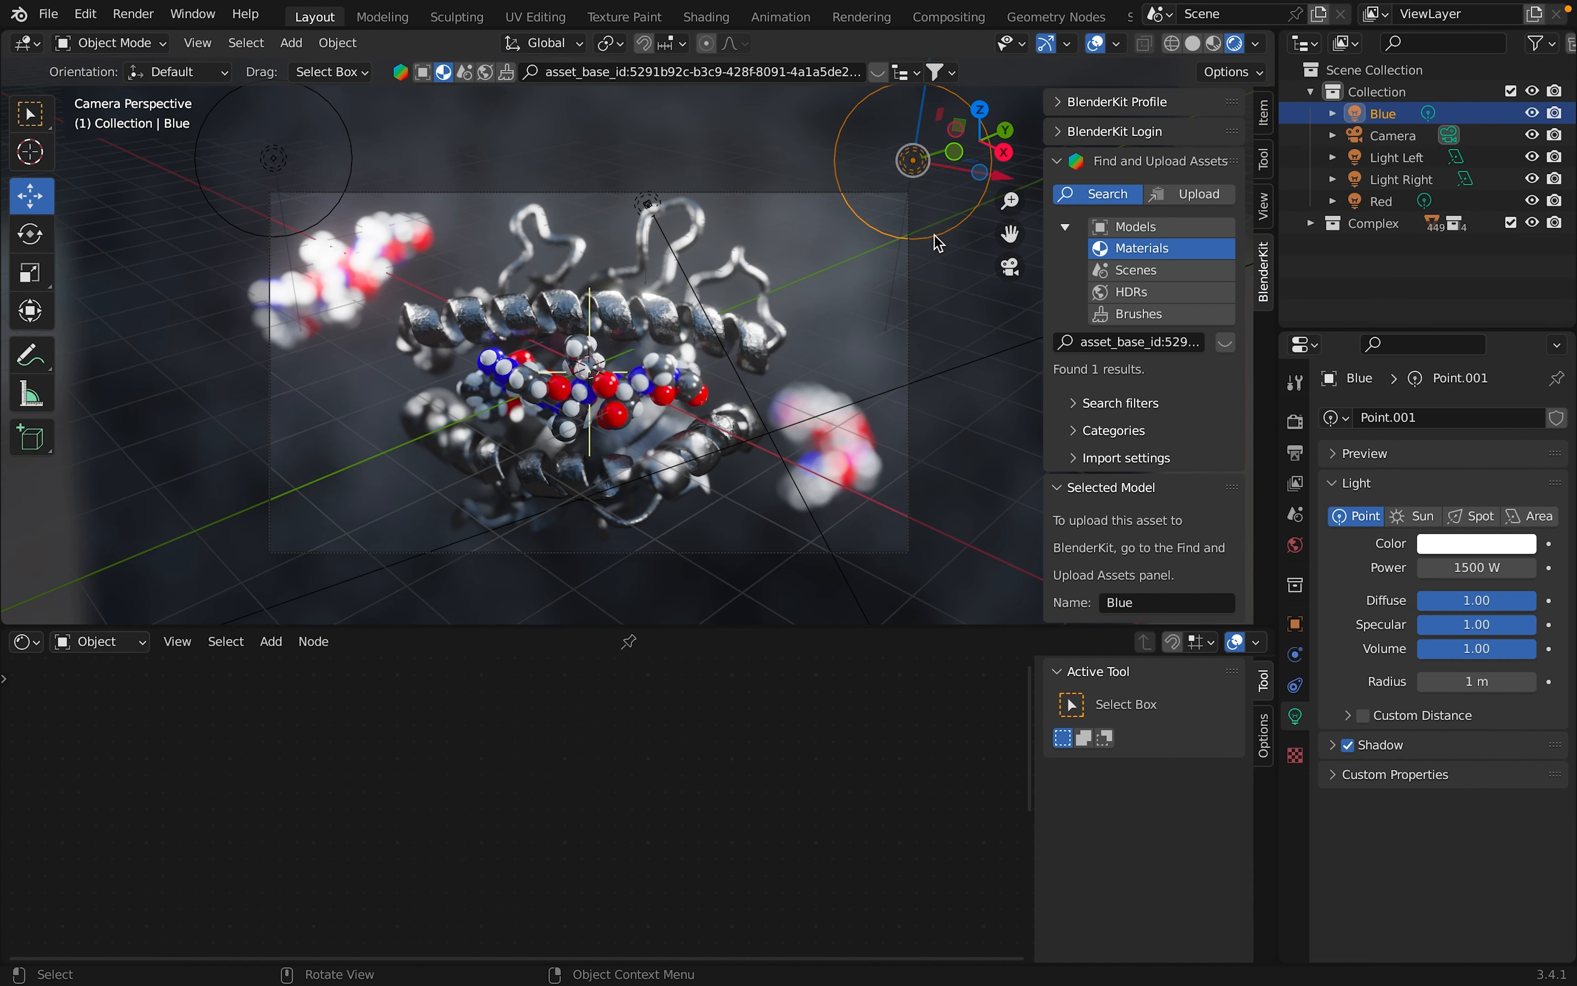
{"action": "left_click", "coordinate": [1468, 548]}
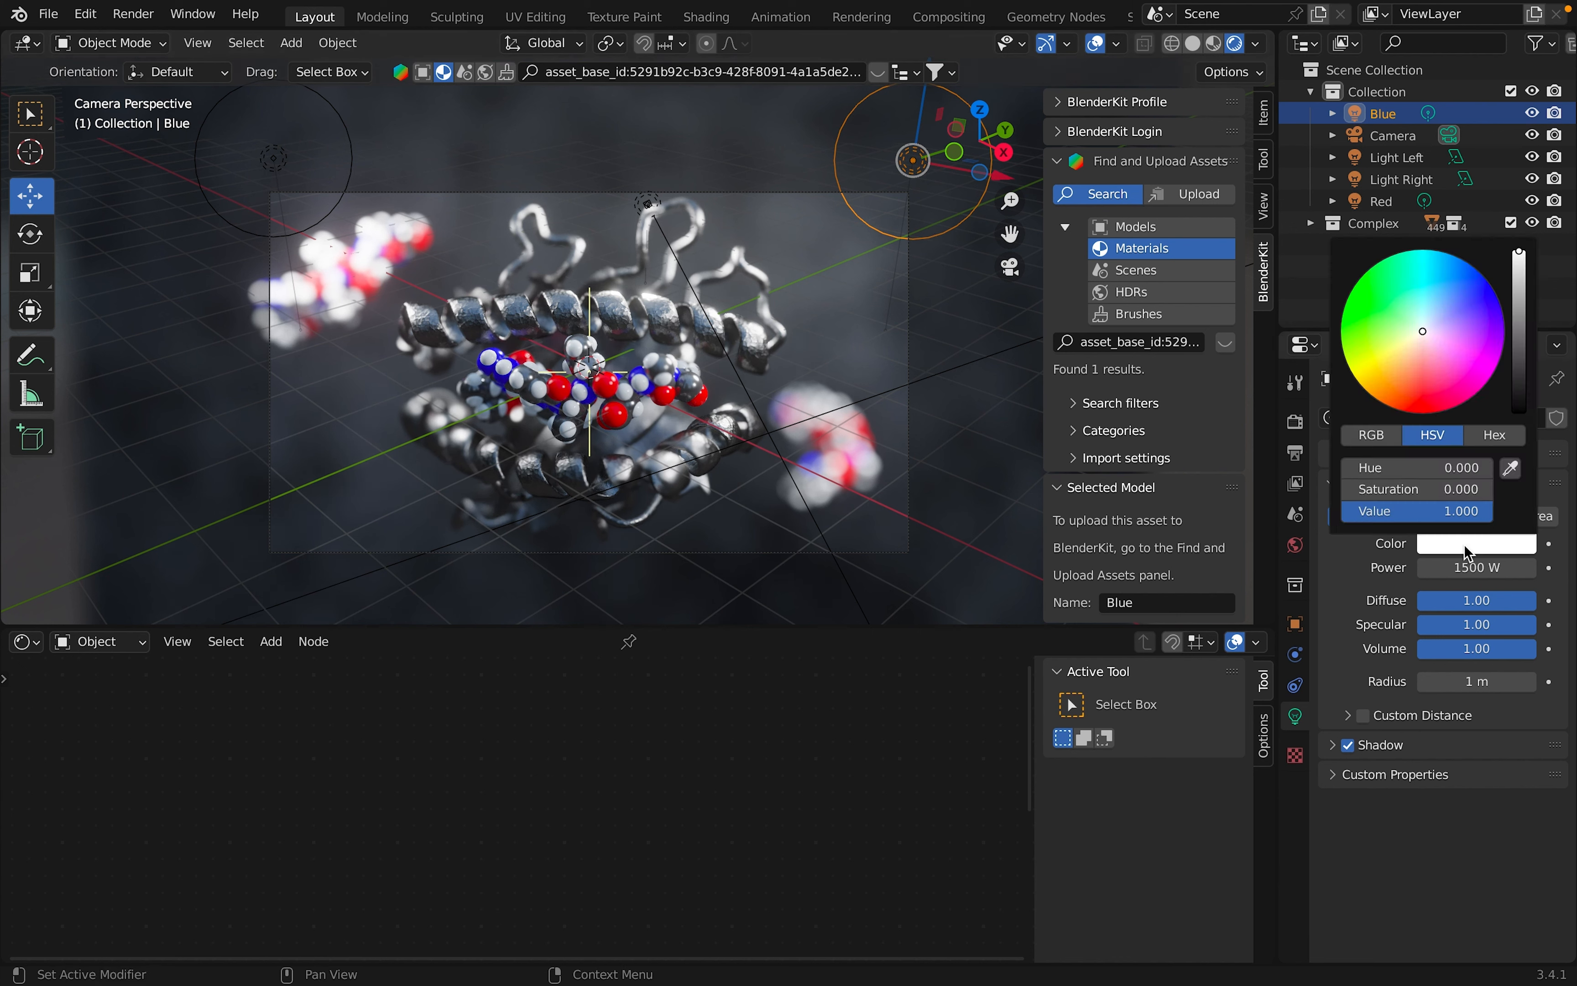
{"action": "left_click", "coordinate": [1491, 286]}
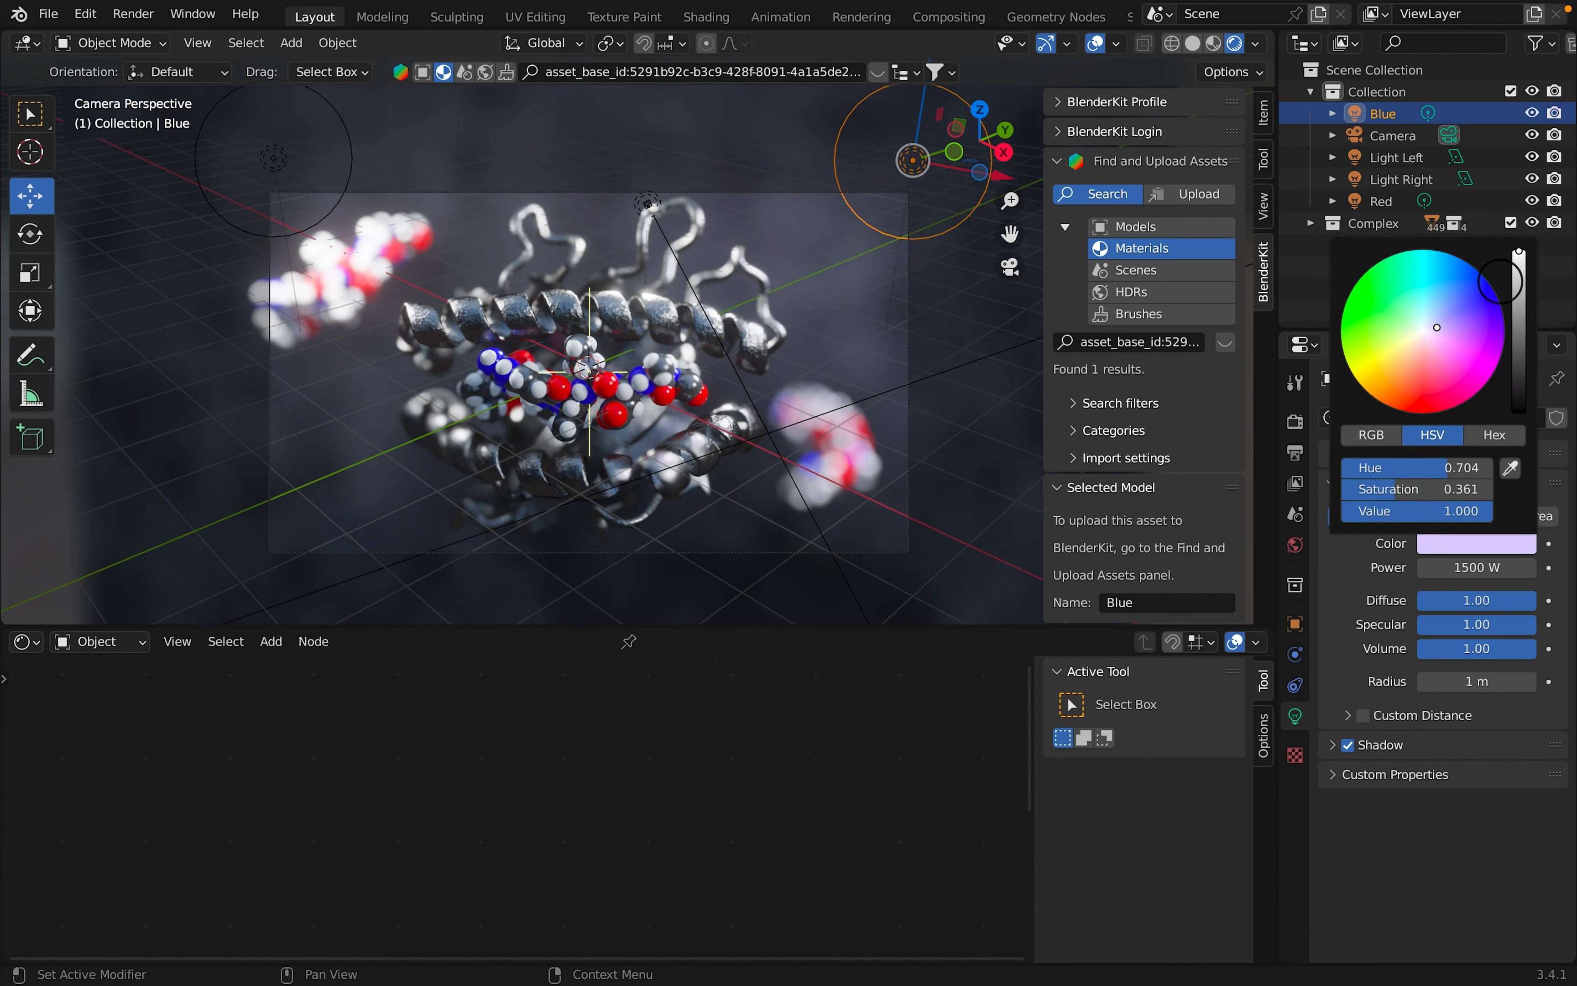
{"action": "left_click_drag", "start_coordinate": [1513, 254], "coordinate": [1514, 237]}
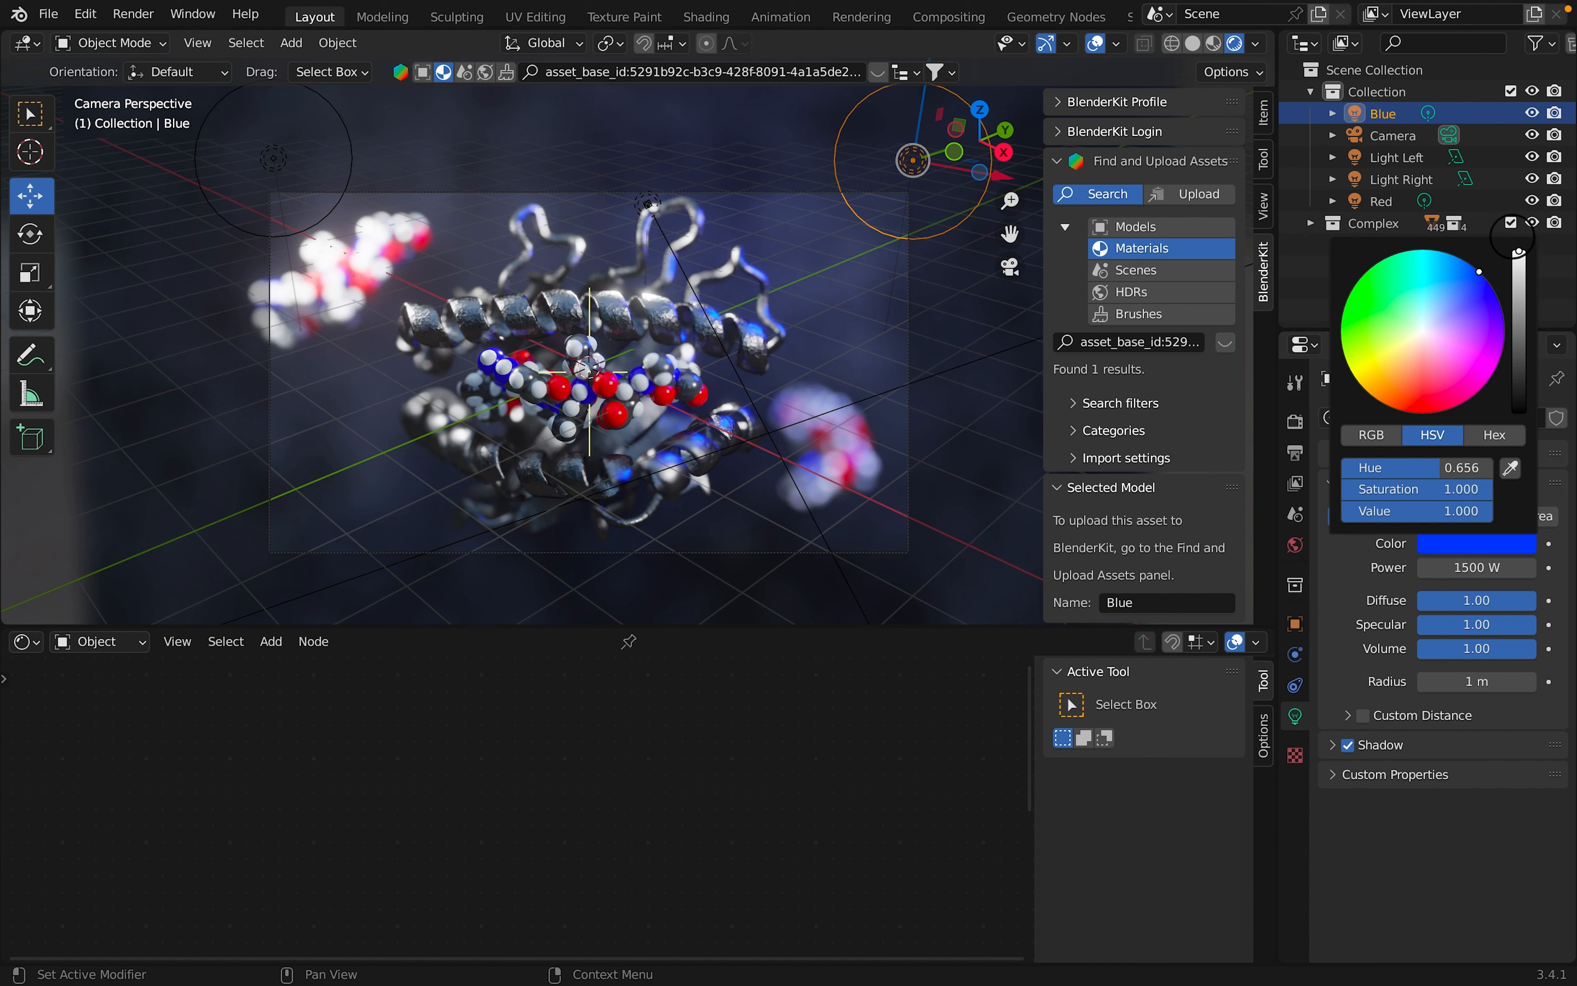
{"action": "left_click_drag", "start_coordinate": [1512, 236], "coordinate": [1520, 235]}
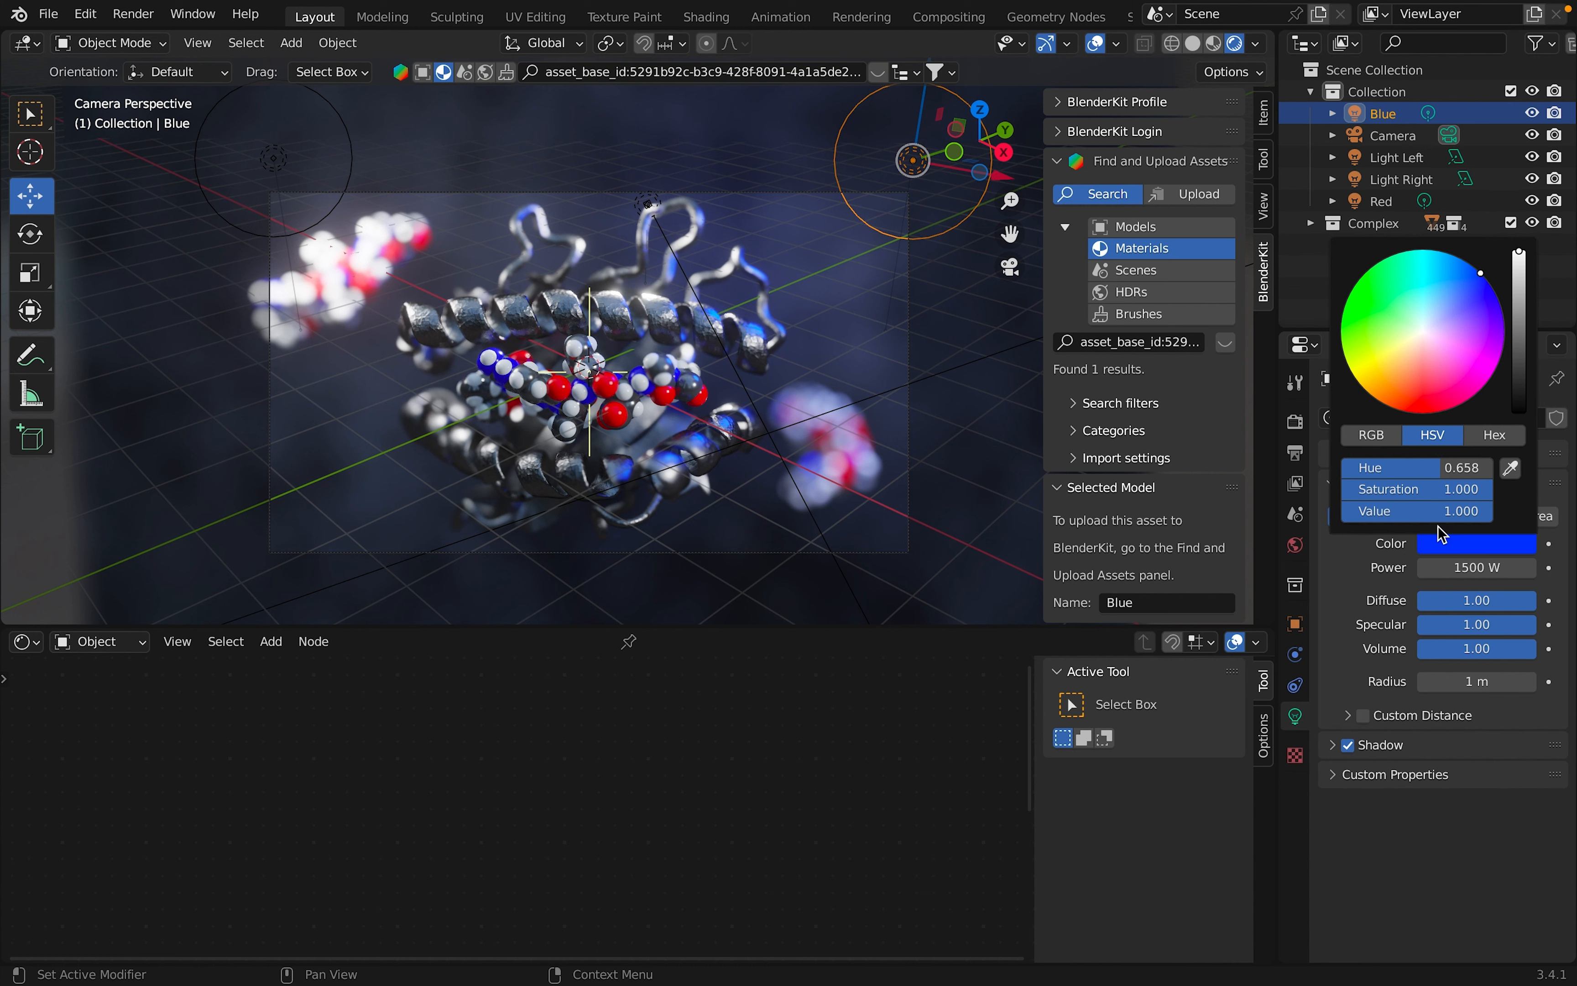
Set the Red light's color to fully saturated red, then deselect the light.
{"action": "left_click", "coordinate": [332, 213]}
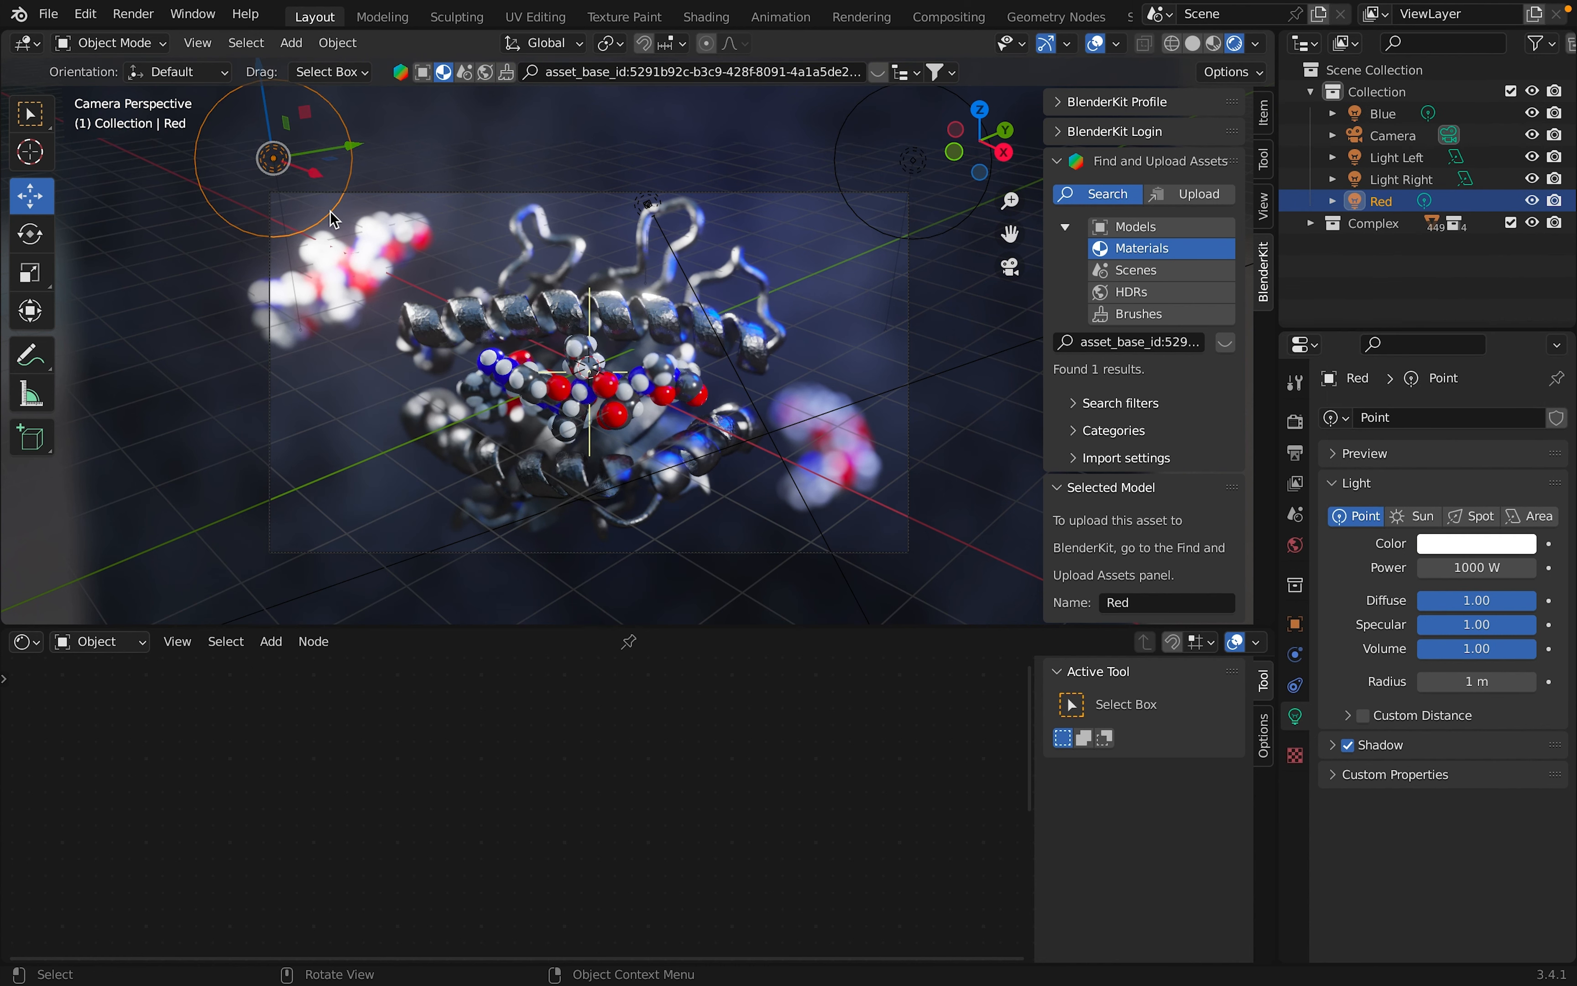
{"action": "left_click", "coordinate": [1448, 552]}
{"action": "mouse_move", "coordinate": [1422, 358]}
{"action": "left_mouse_down"}
{"action": "mouse_move", "coordinate": [1420, 515]}
{"action": "mouse_move", "coordinate": [1406, 524]}
{"action": "left_mouse_up"}
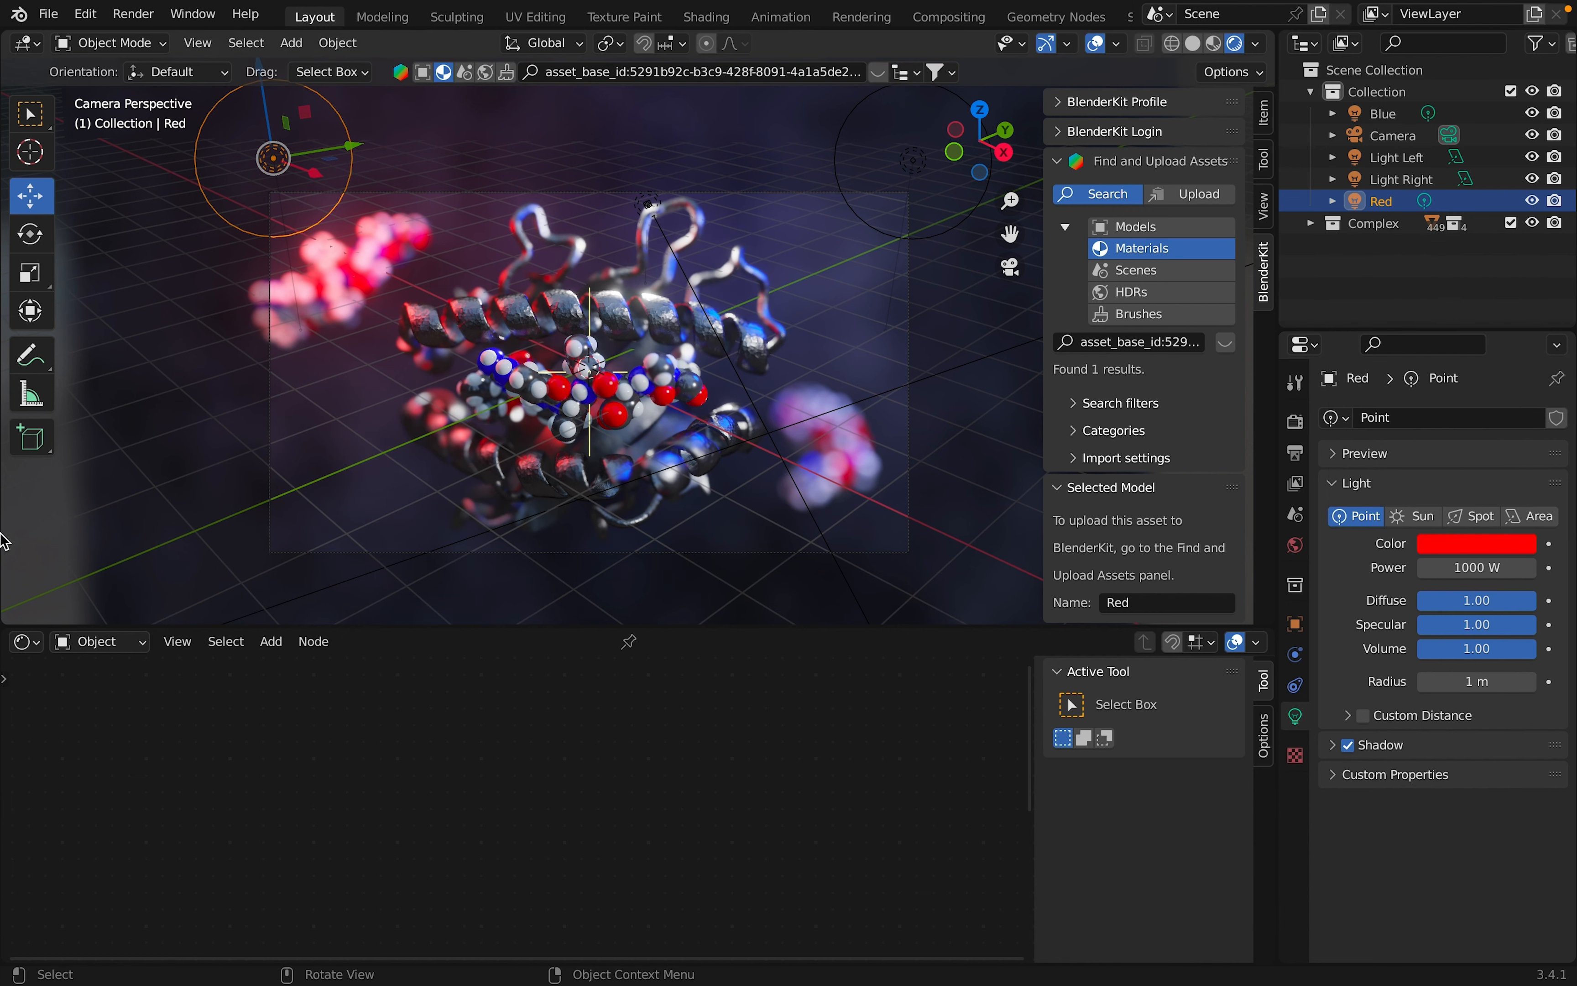
{"action": "left_click", "coordinate": [18, 553]}
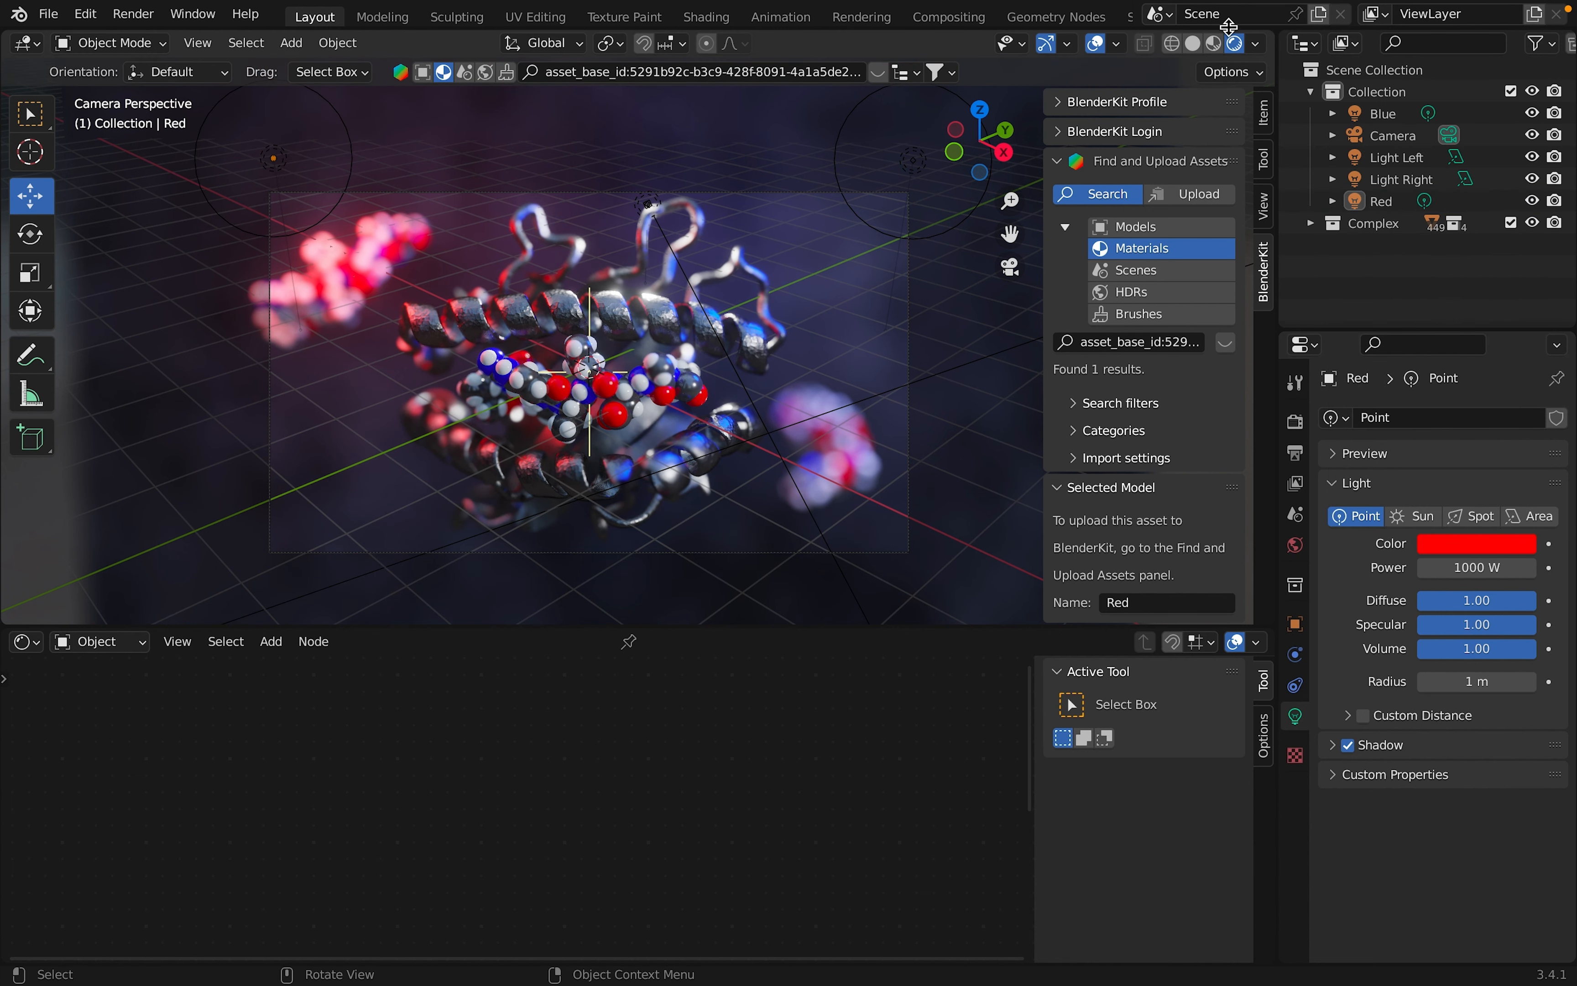
Switch the viewport to solid shading and a top orthographic view showing the complex, both point lights and the camera.
{"action": "left_click", "coordinate": [1192, 47]}
{"action": "scroll", "coordinate": [539, 330], "scroll_direction": "down", "scroll_amount": 3}
{"action": "middle_click_drag", "start_coordinate": [540, 330], "coordinate": [549, 344]}
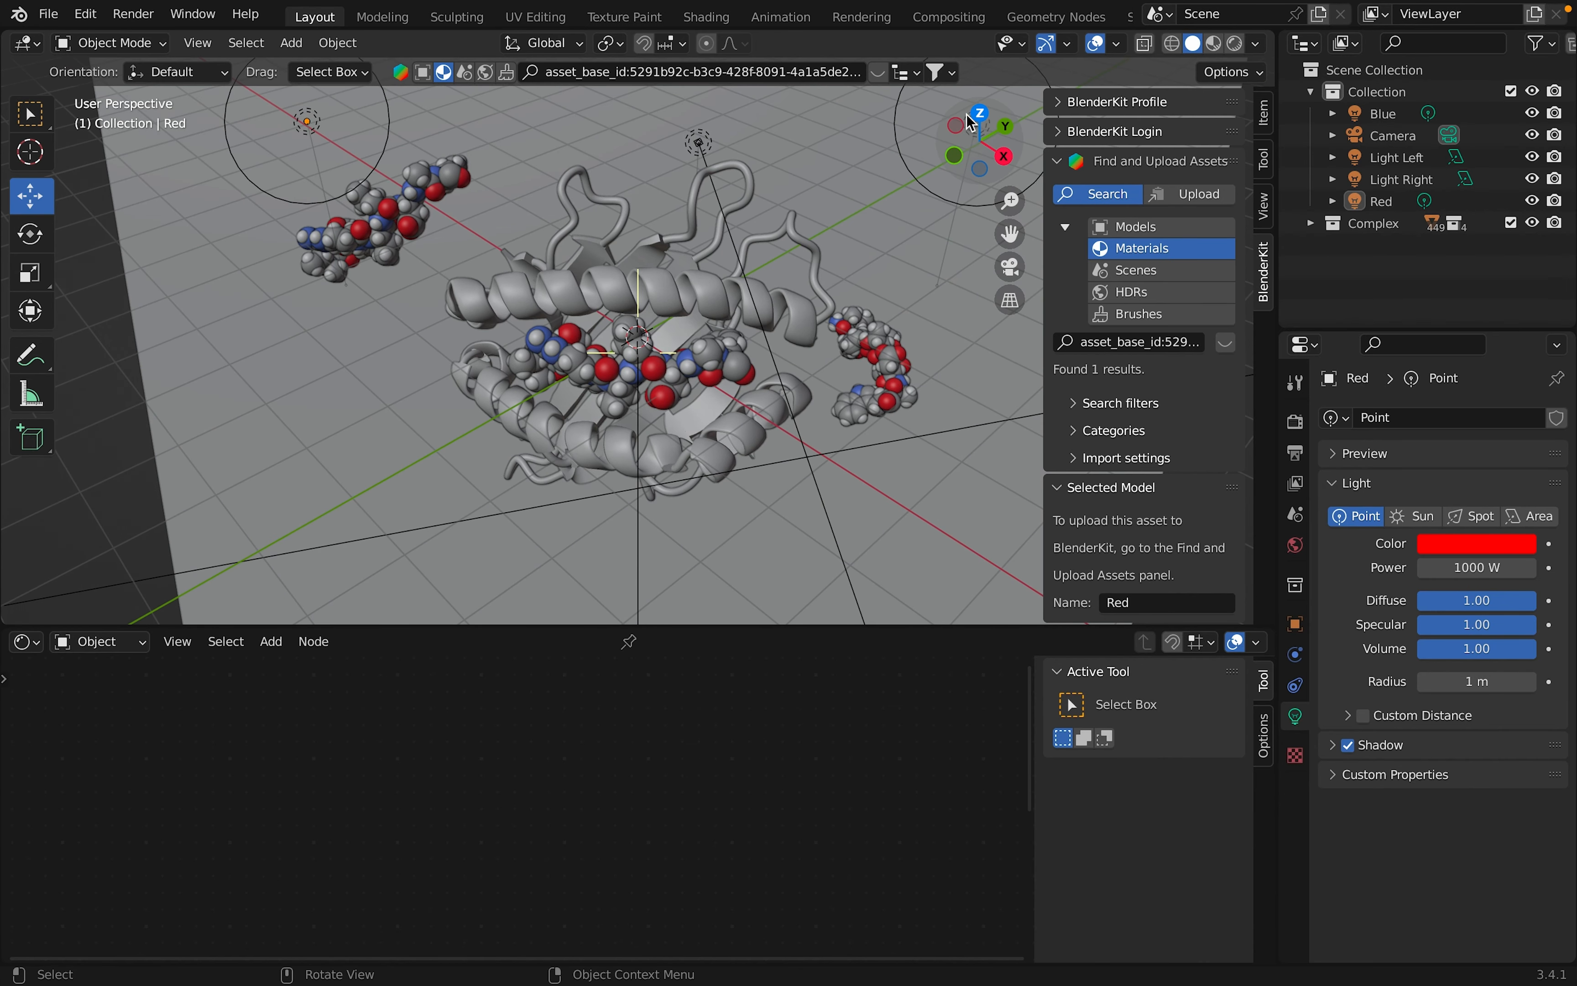
{"action": "left_click", "coordinate": [980, 114]}
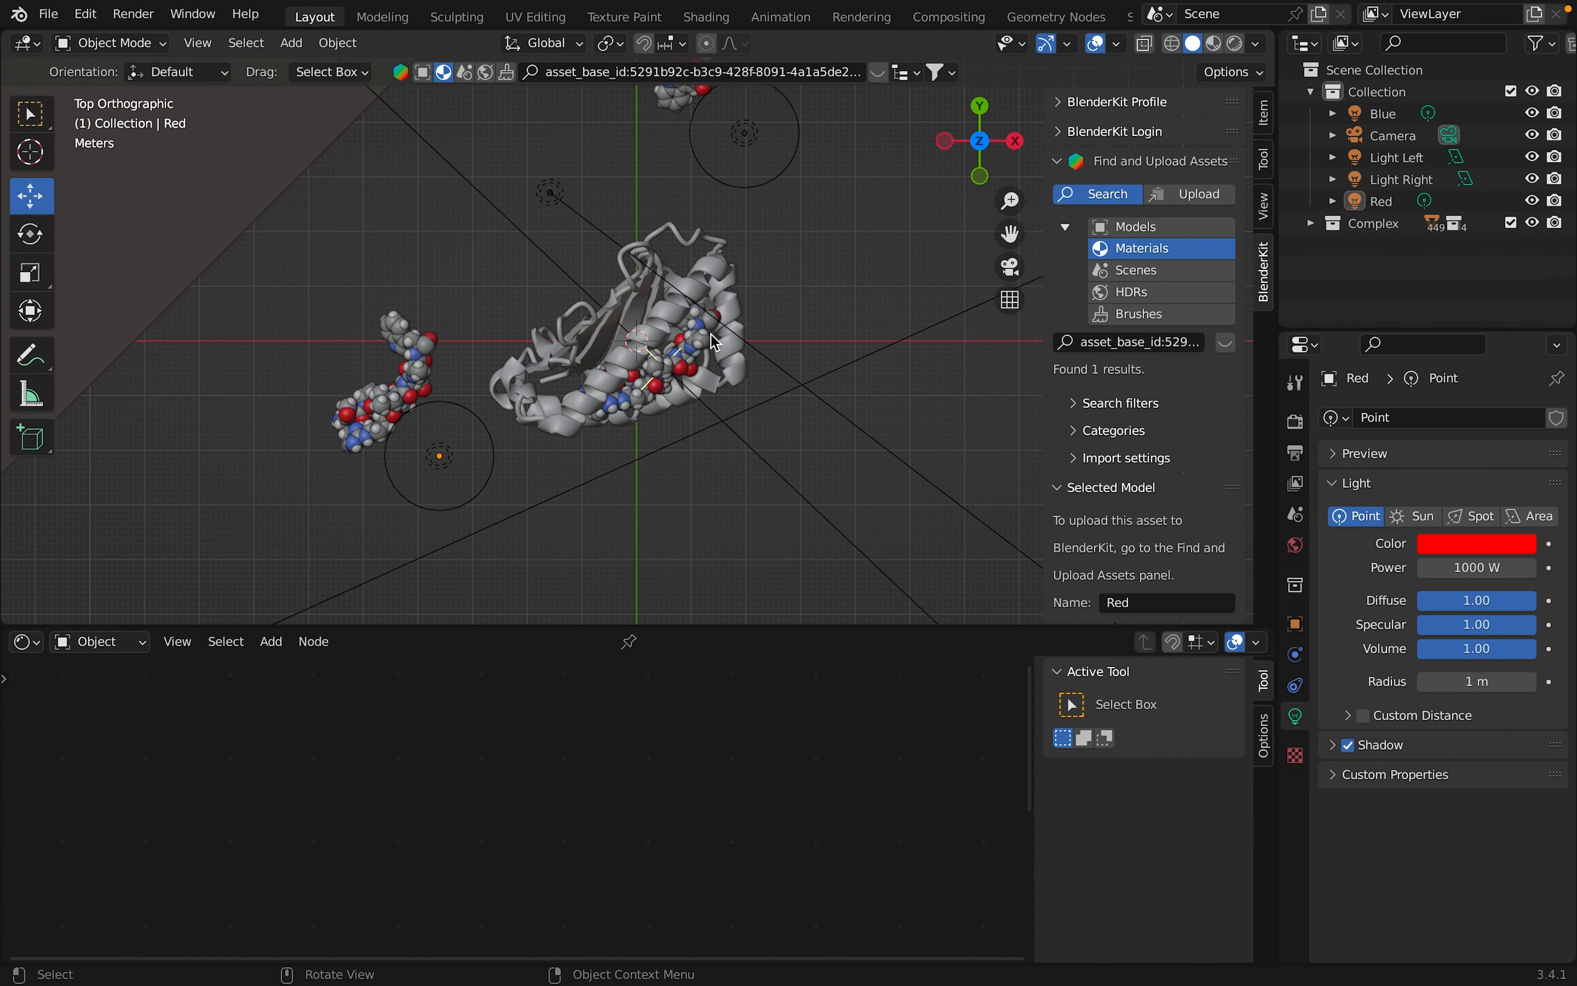
{"action": "scroll", "coordinate": [604, 381], "scroll_direction": "down", "scroll_amount": 4}
{"action": "middle_click_drag", "start_coordinate": [603, 387], "coordinate": [600, 387], "text": "shift"}
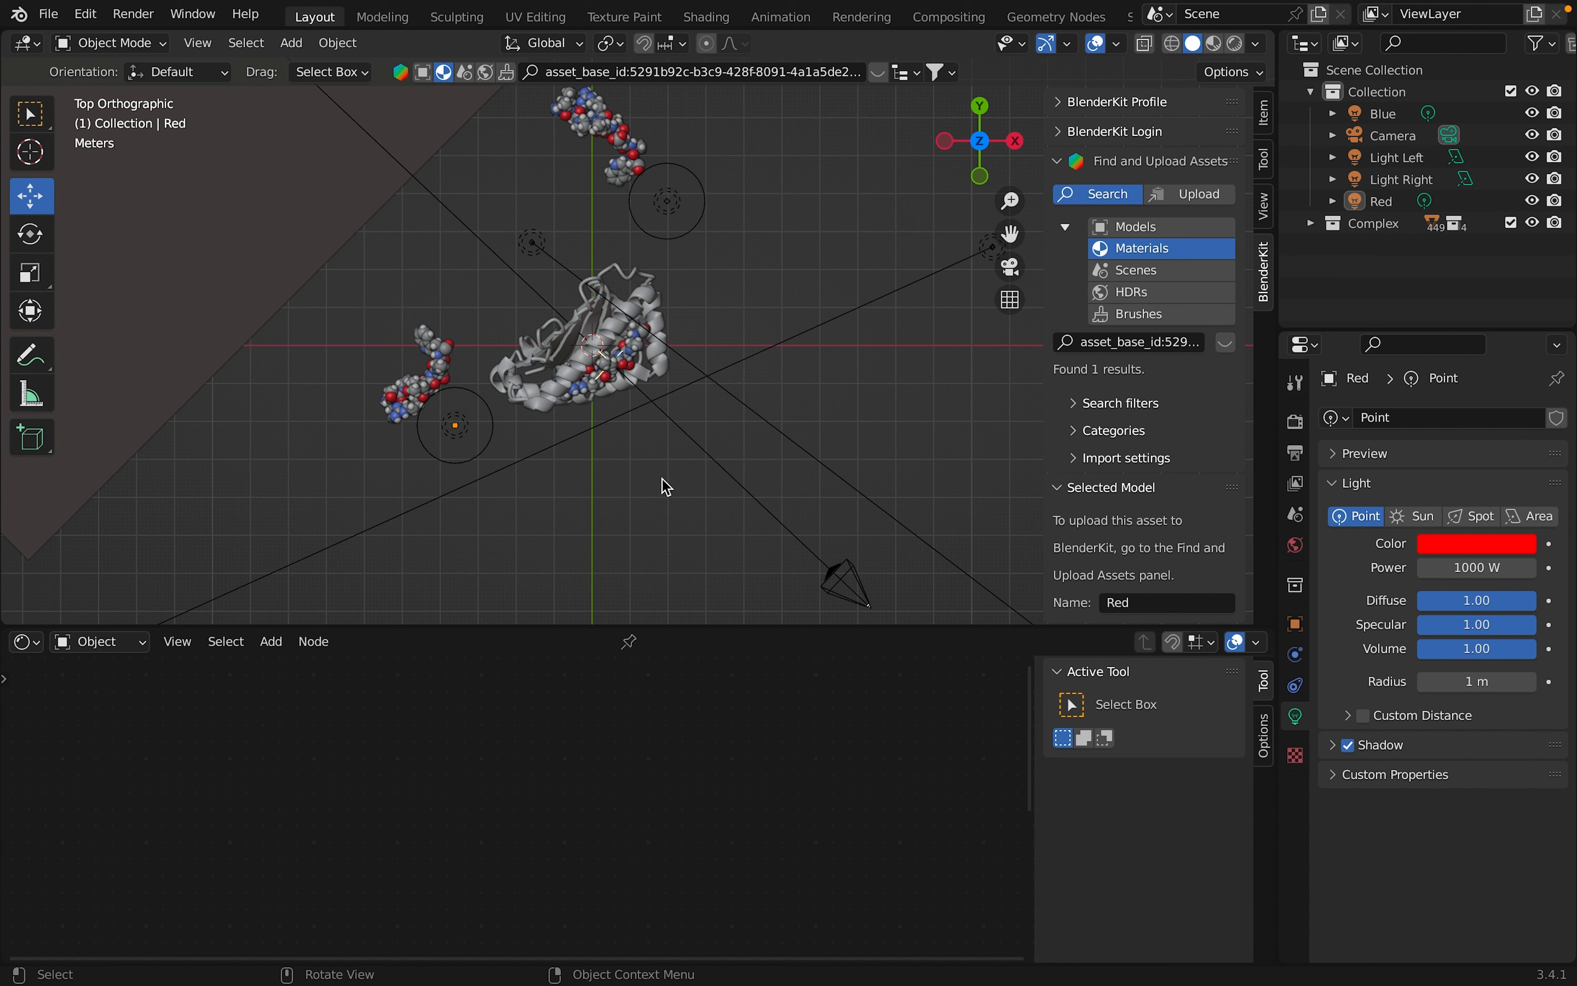
Change the shader editor area to a Timeline and set the animation's end frame to 150.
{"action": "left_click", "coordinate": [26, 642]}
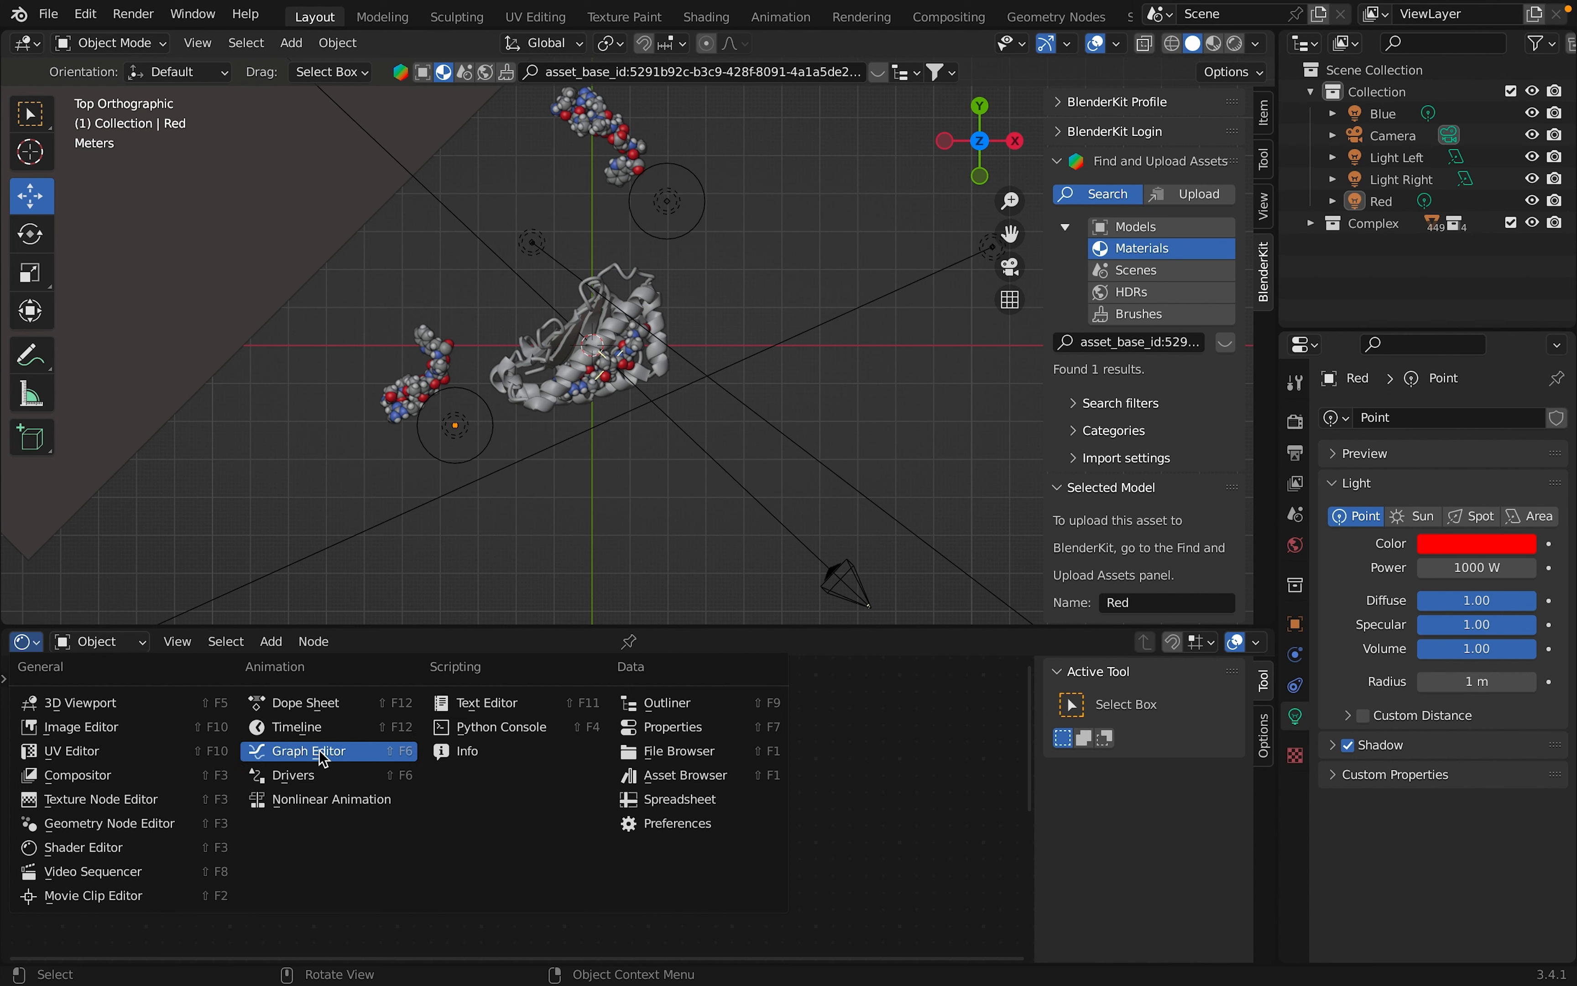
{"action": "left_click", "coordinate": [305, 727]}
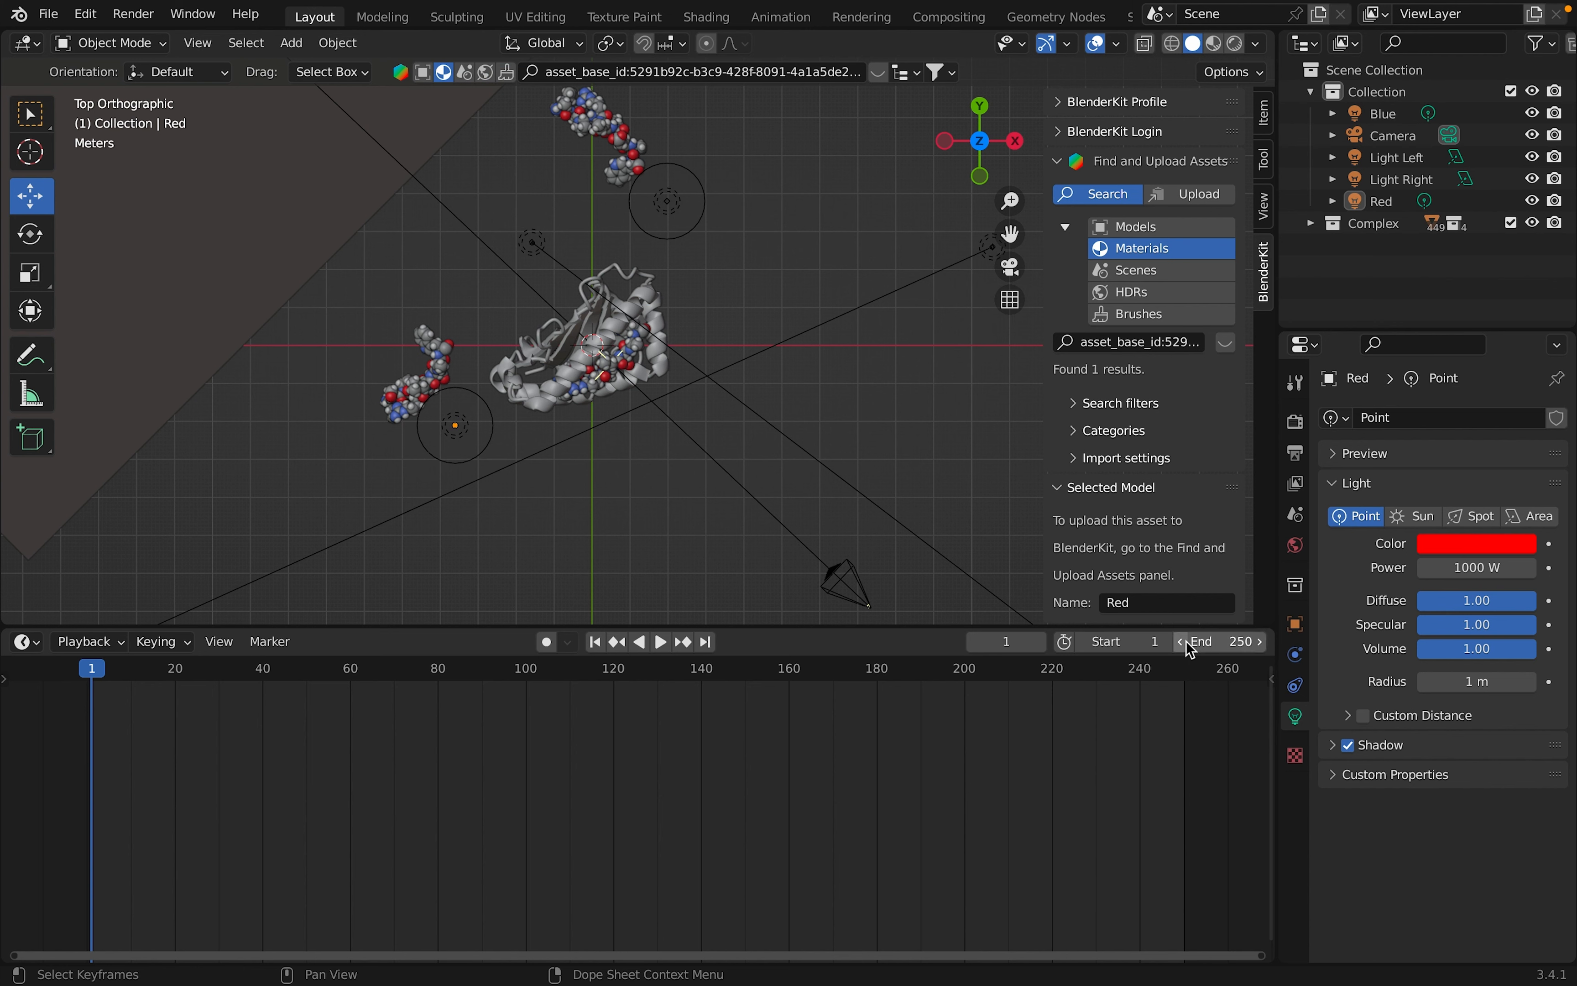
{"action": "left_click", "coordinate": [1235, 642]}
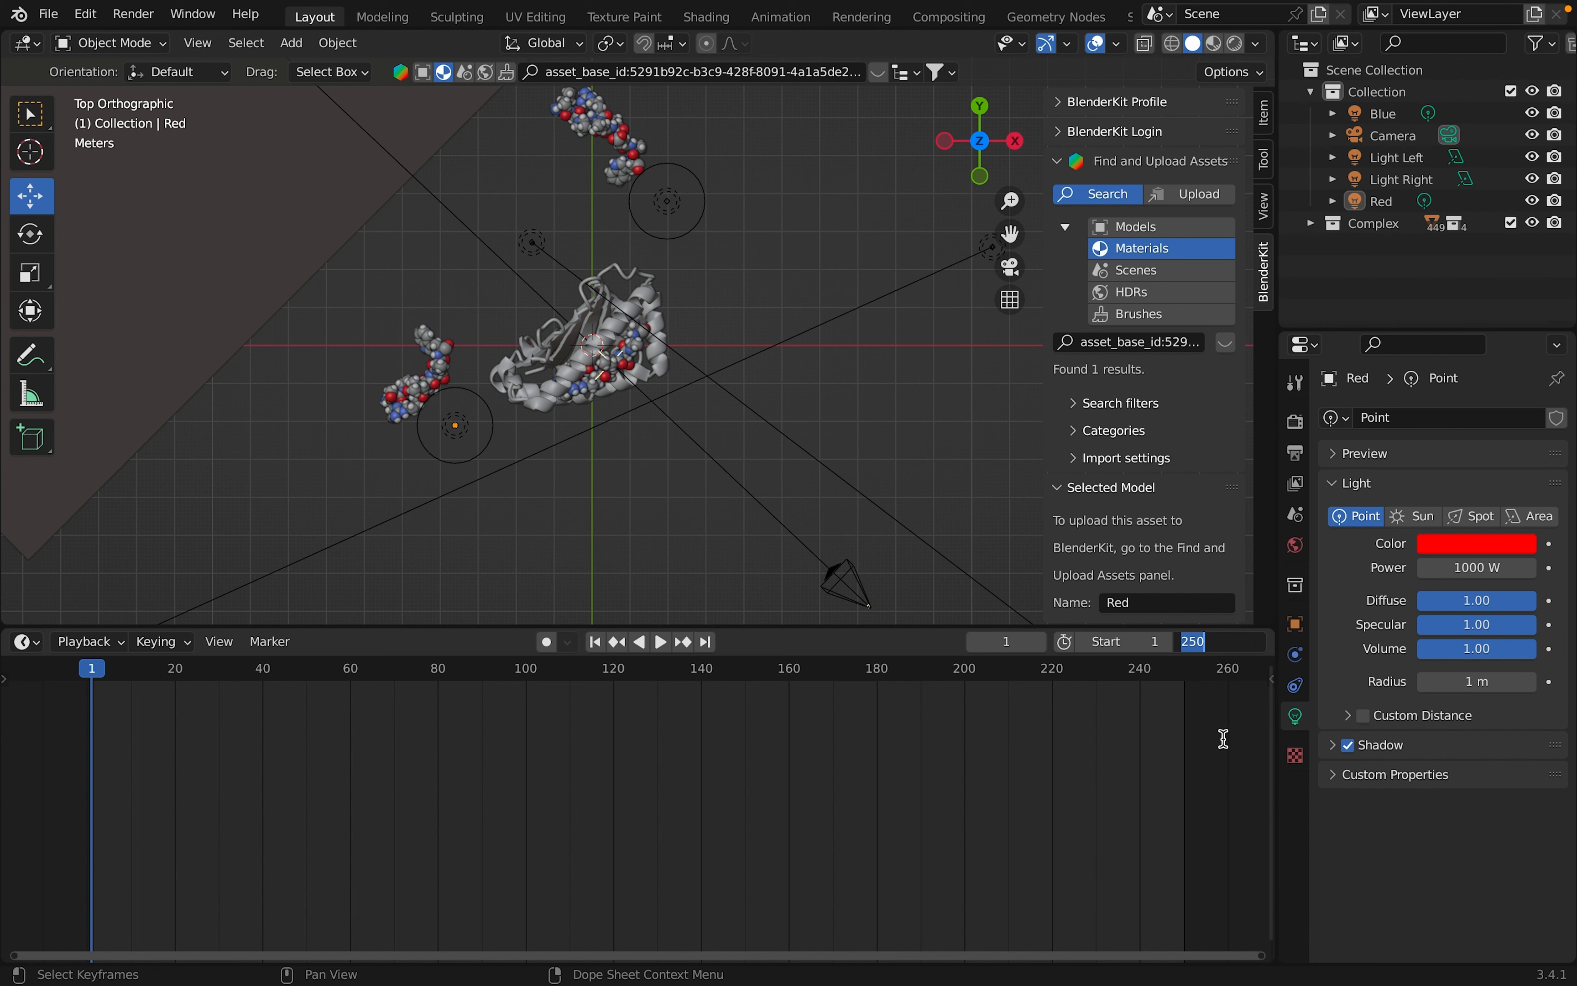
{"action": "type", "text": "150"}
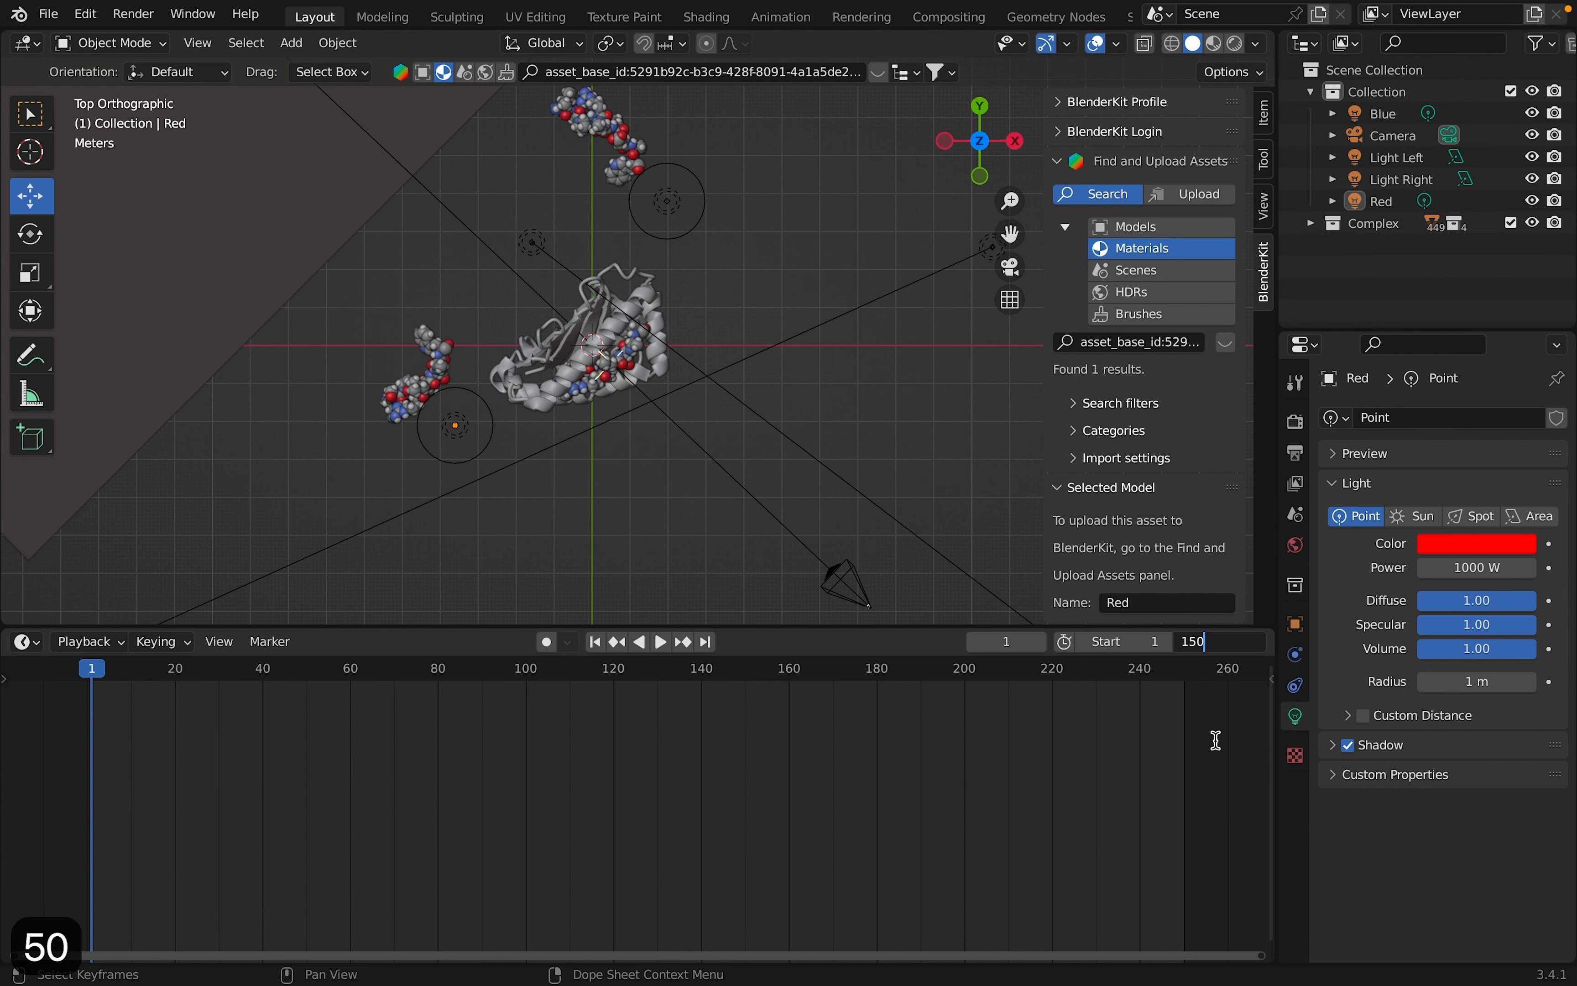
{"action": "key", "text": "Return"}
{"action": "scroll", "coordinate": [616, 854], "scroll_direction": "up", "scroll_amount": 2}
{"action": "mouse_move", "coordinate": [577, 849]}
{"action": "middle_mouse_down"}
{"action": "mouse_move", "coordinate": [829, 843]}
{"action": "mouse_move", "coordinate": [771, 831]}
{"action": "middle_mouse_up"}
{"action": "scroll", "coordinate": [796, 821], "scroll_direction": "up", "scroll_amount": 1}
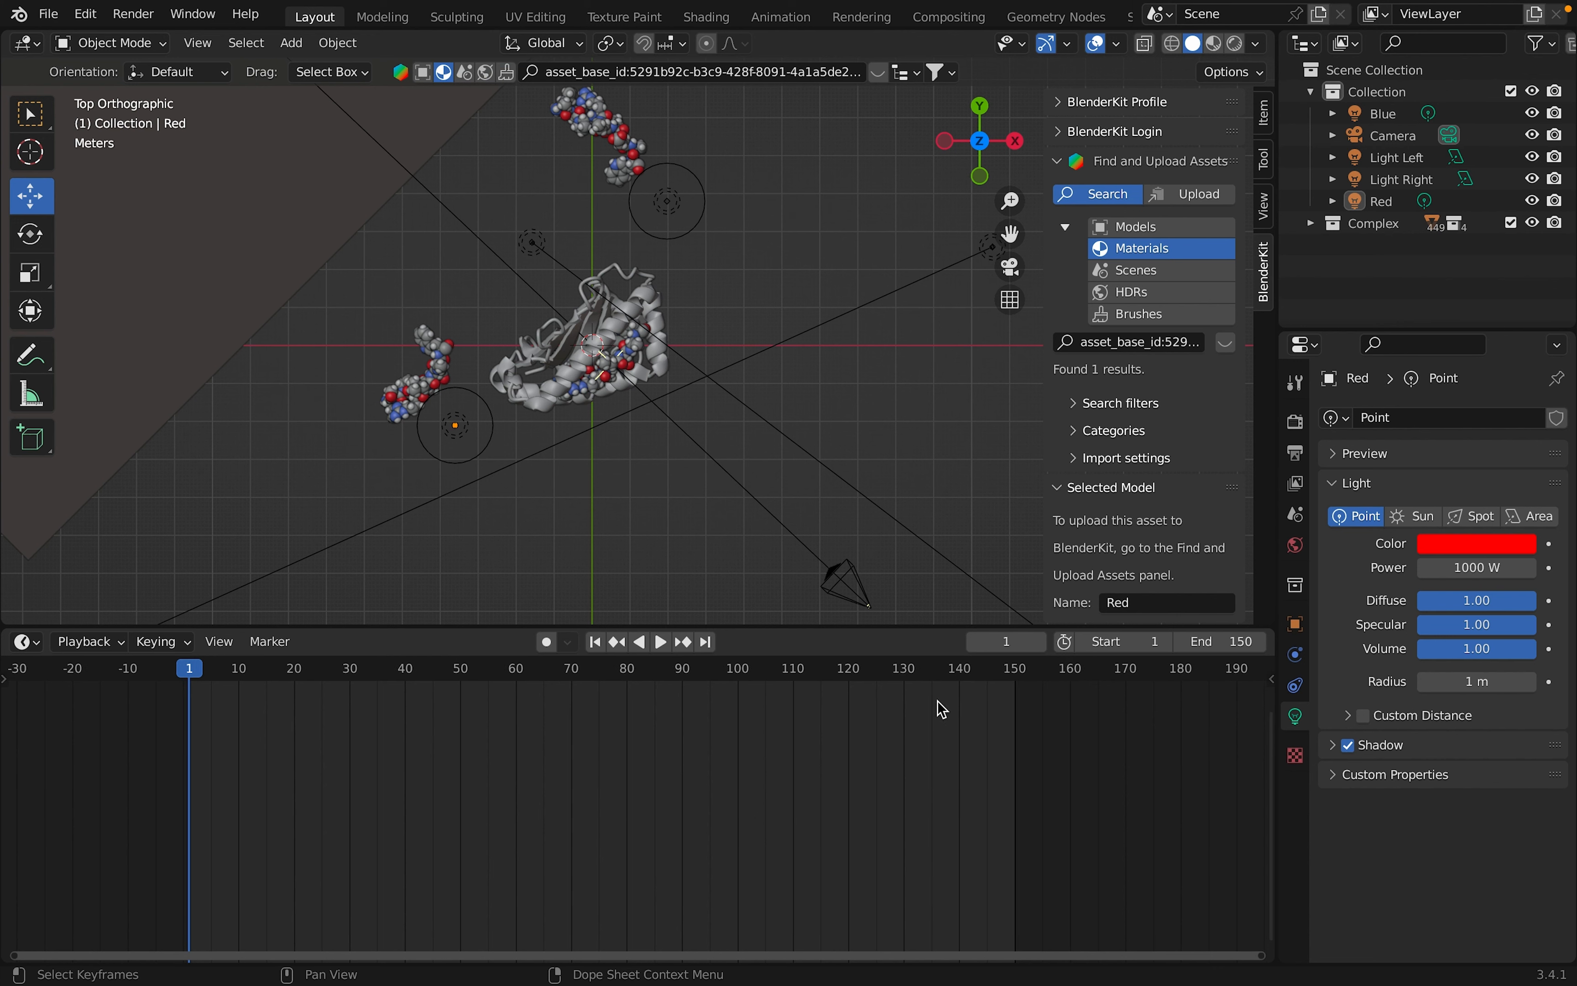
Move the playhead to frame 150, to frame 75, and back to frame 1.
{"action": "left_click", "coordinate": [1007, 641]}
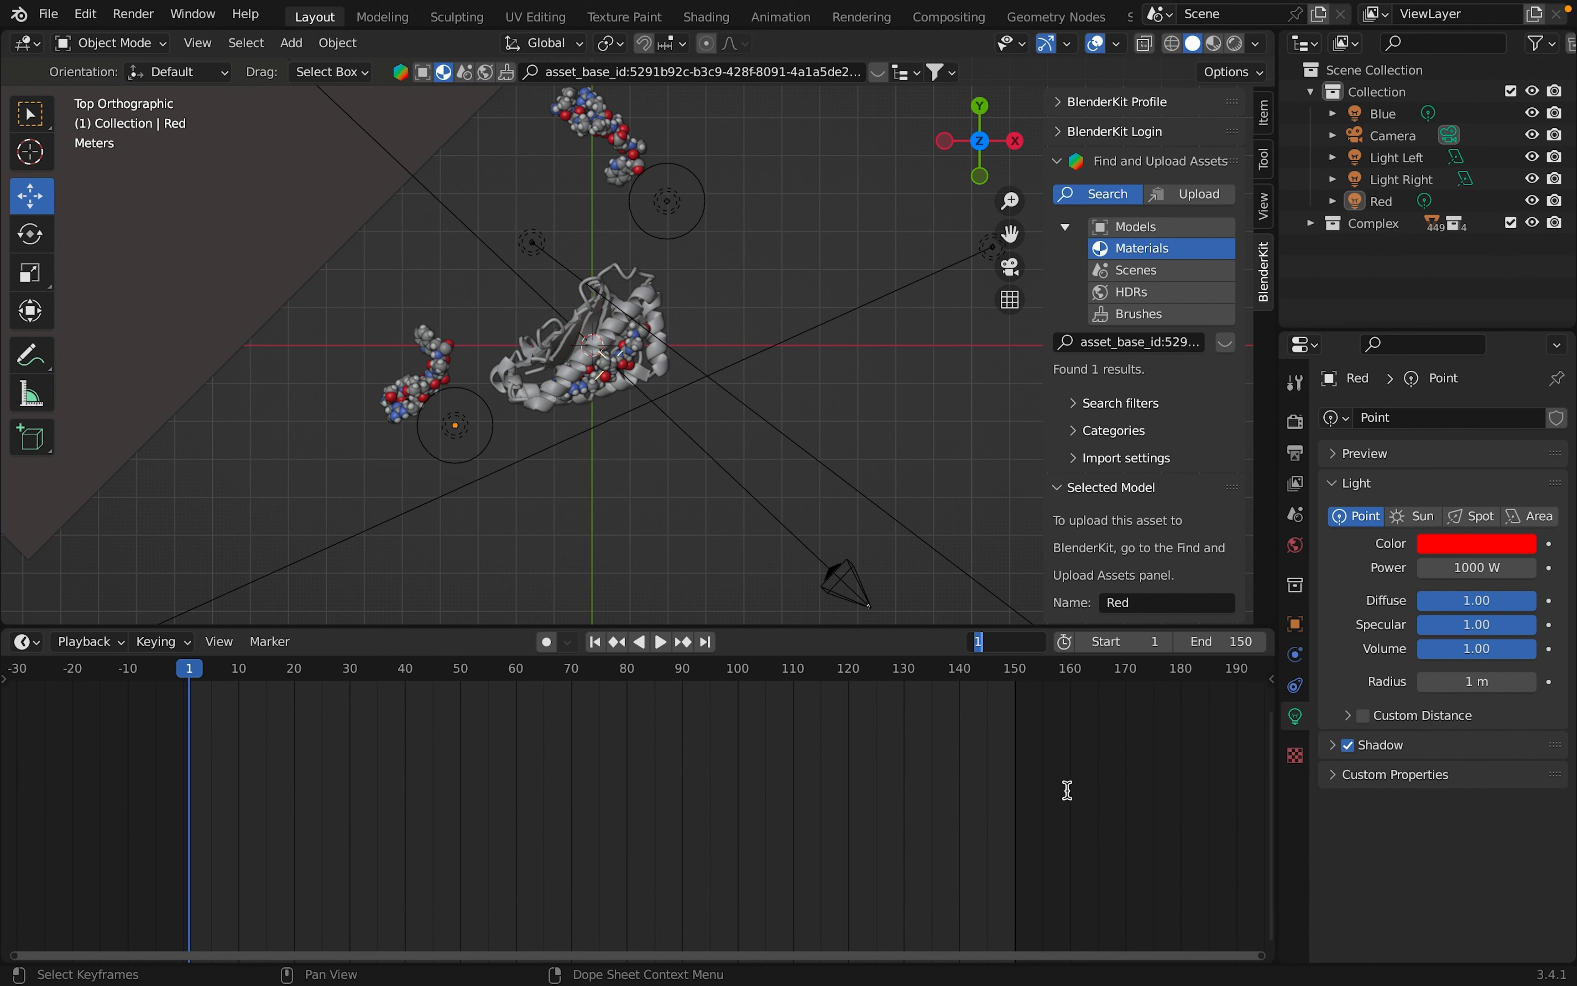
{"action": "type", "text": "150"}
{"action": "key", "text": "Return"}
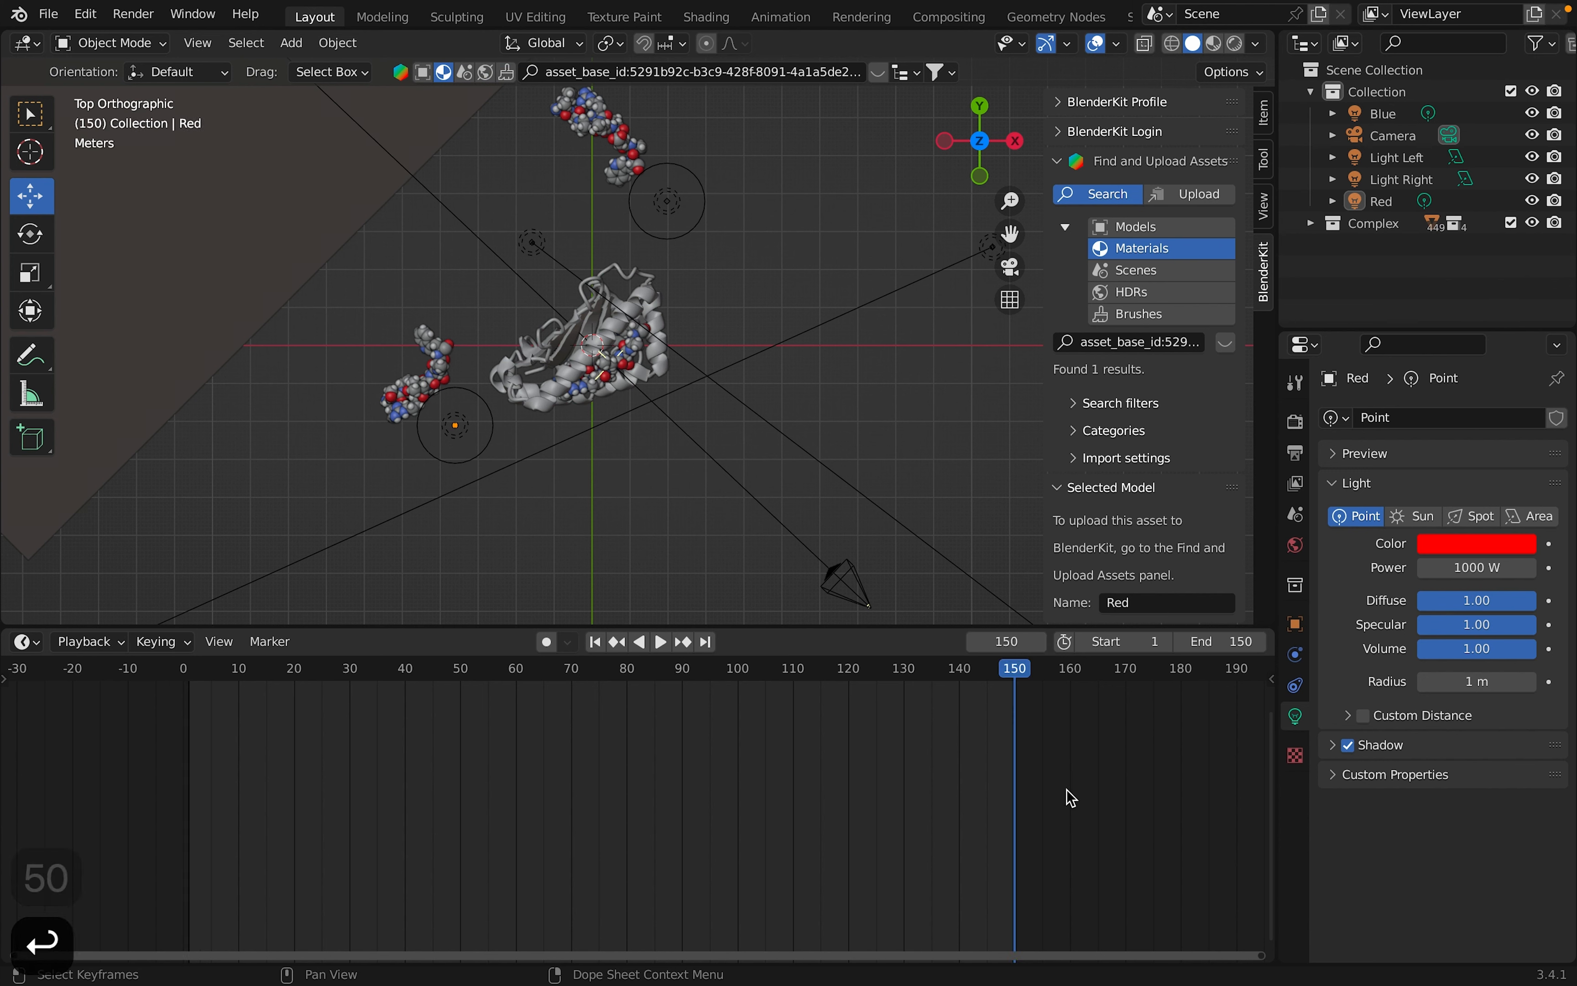
{"action": "left_click", "coordinate": [1002, 648]}
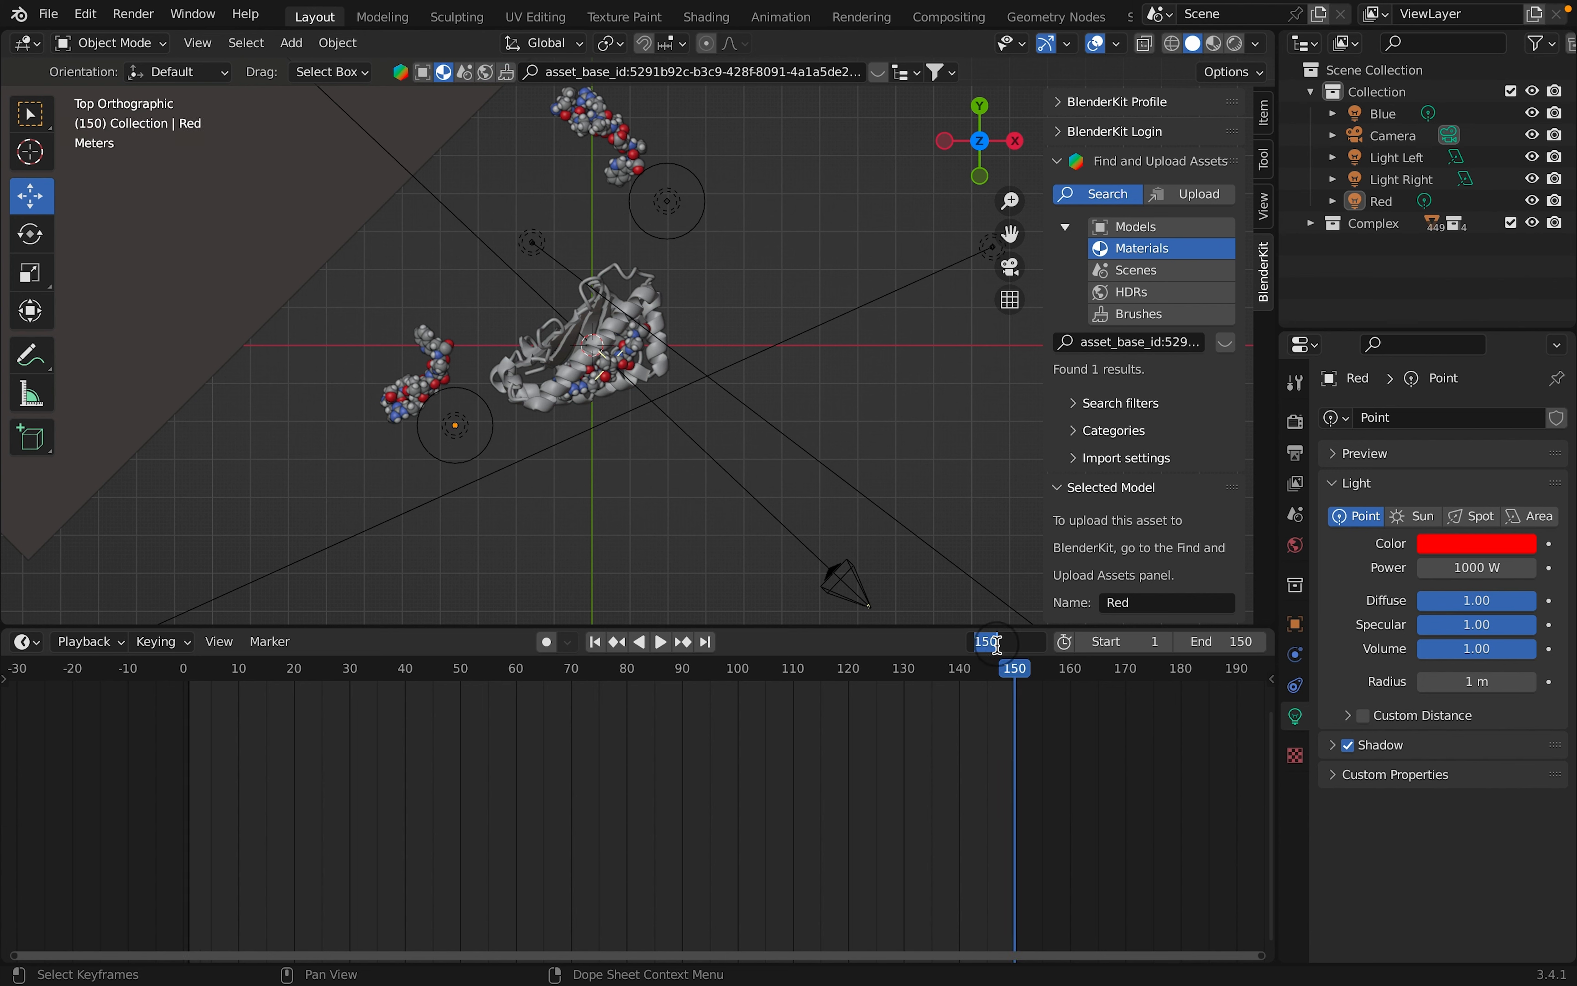
{"action": "type", "text": "75"}
{"action": "key", "text": "Return"}
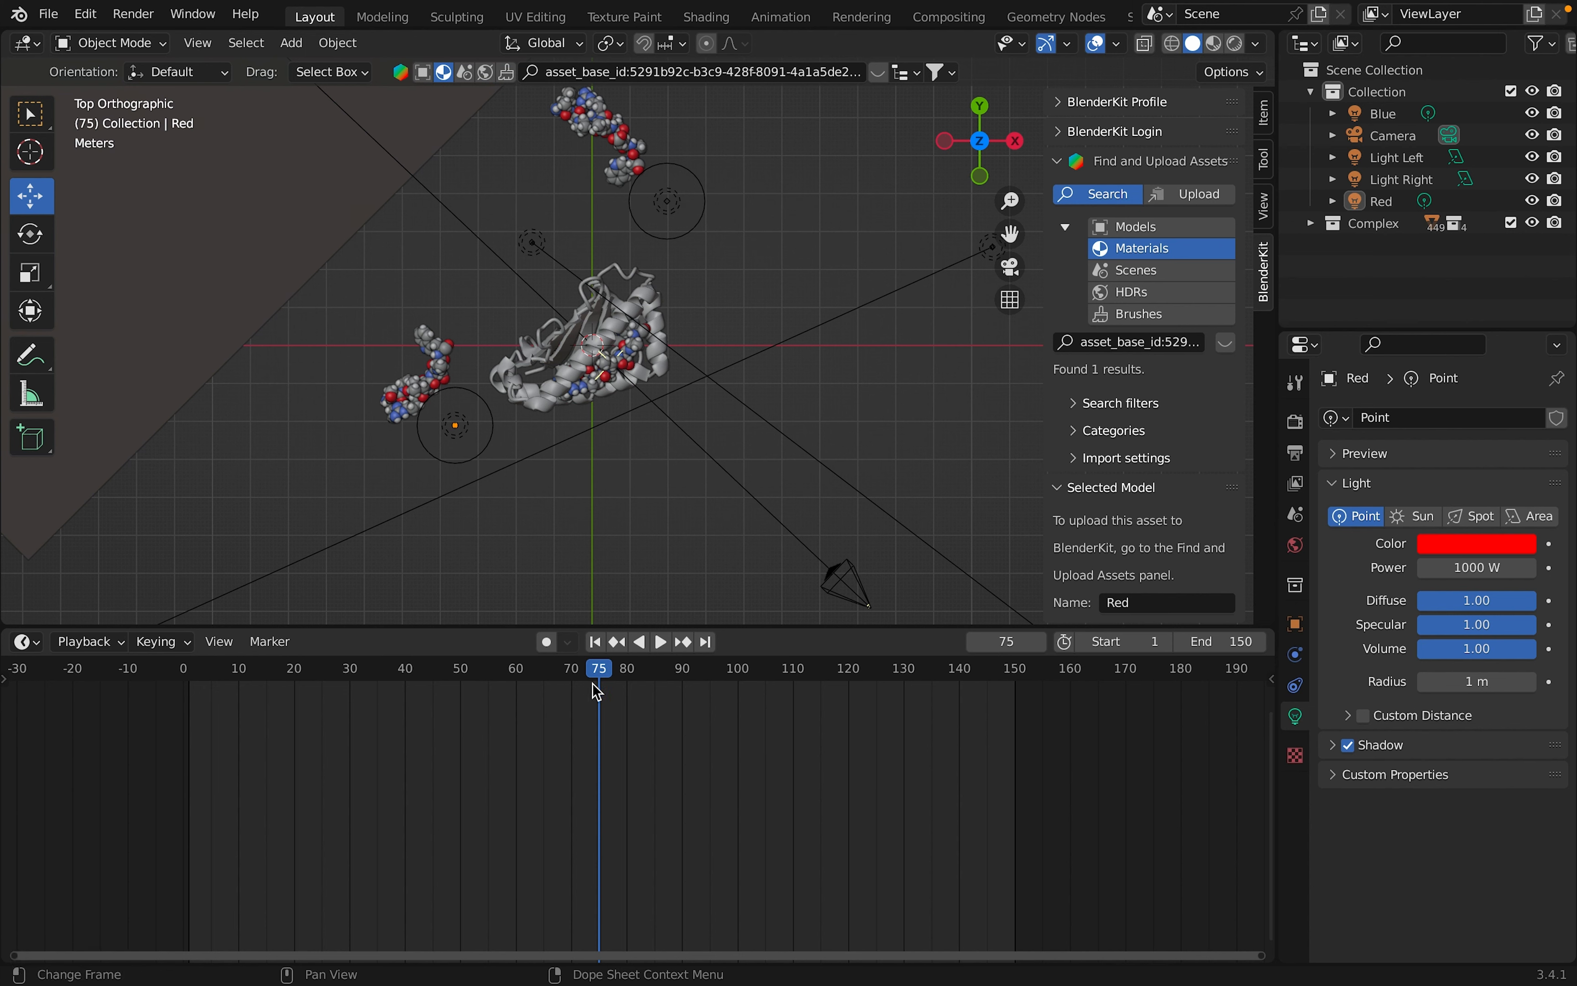
{"action": "left_click_drag", "start_coordinate": [551, 664], "coordinate": [190, 707]}
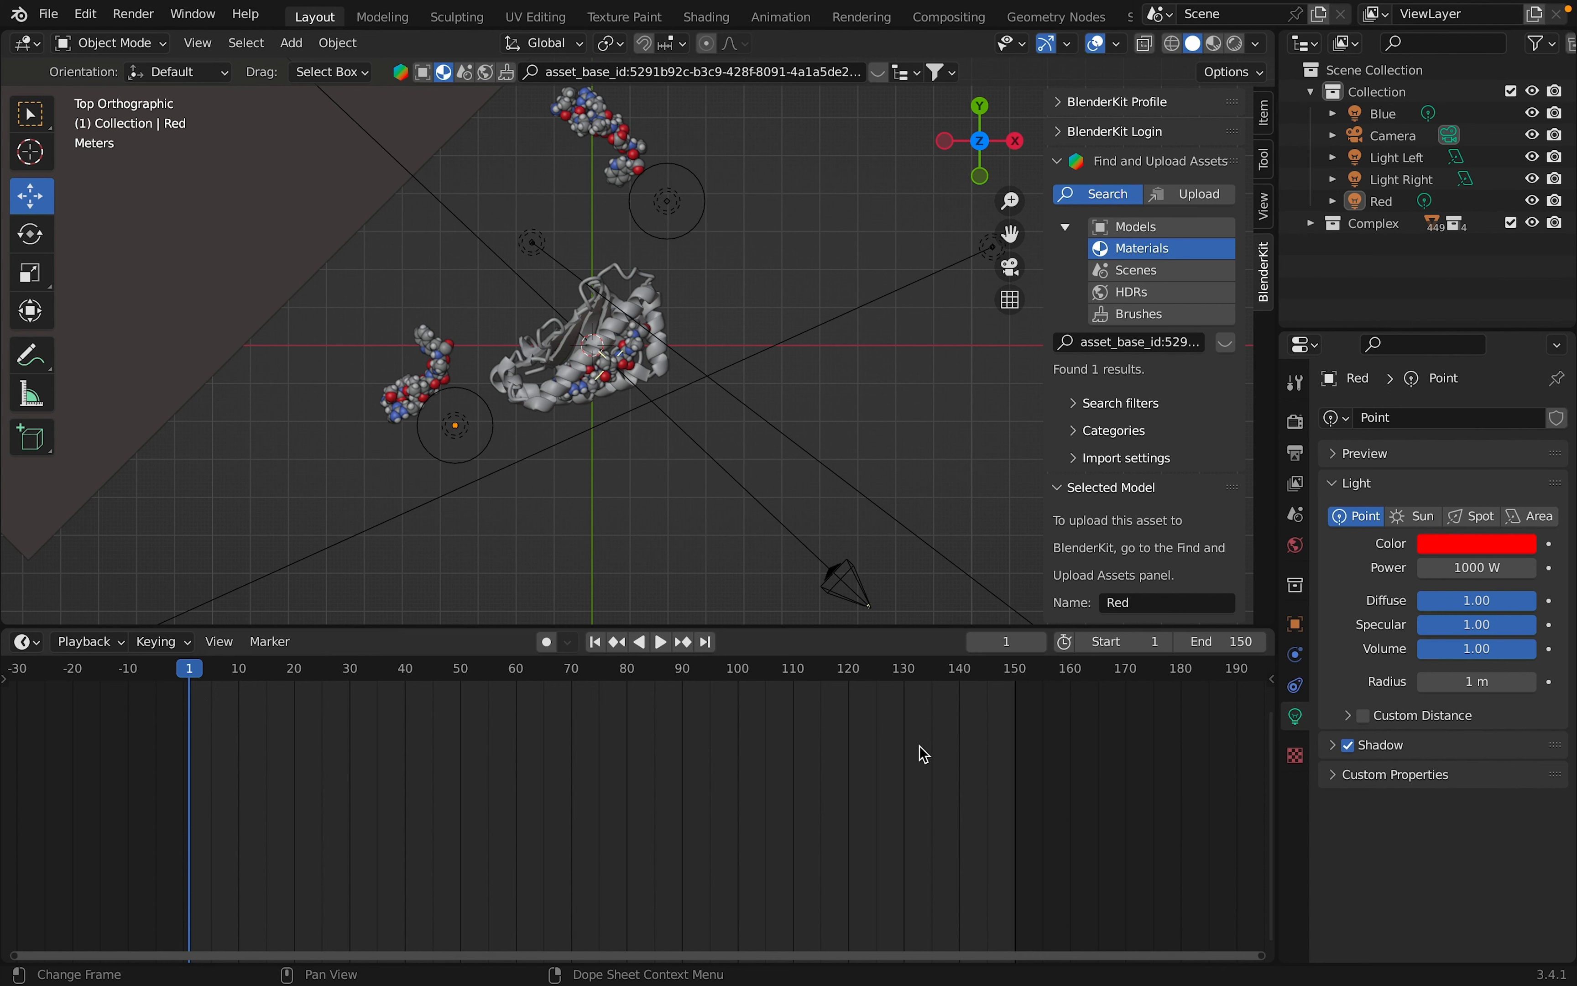
Insert location keyframes for the Red light at frame 1.
{"action": "scroll", "coordinate": [1043, 755], "scroll_direction": "up", "scroll_amount": 2}
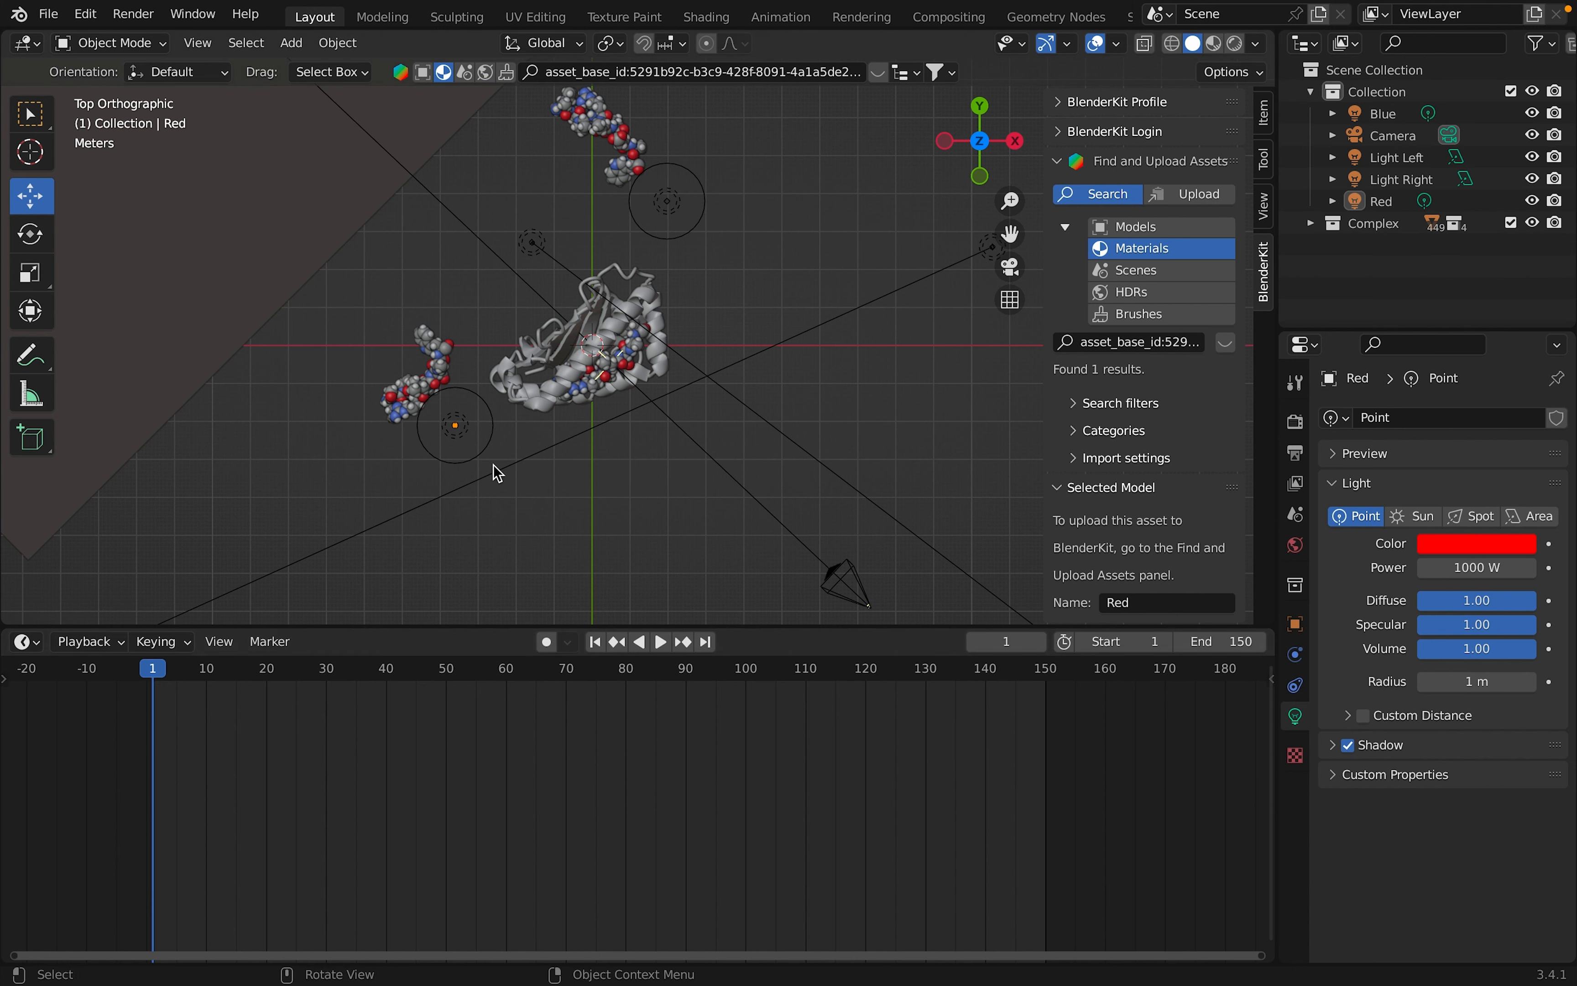
{"action": "left_click", "coordinate": [473, 463]}
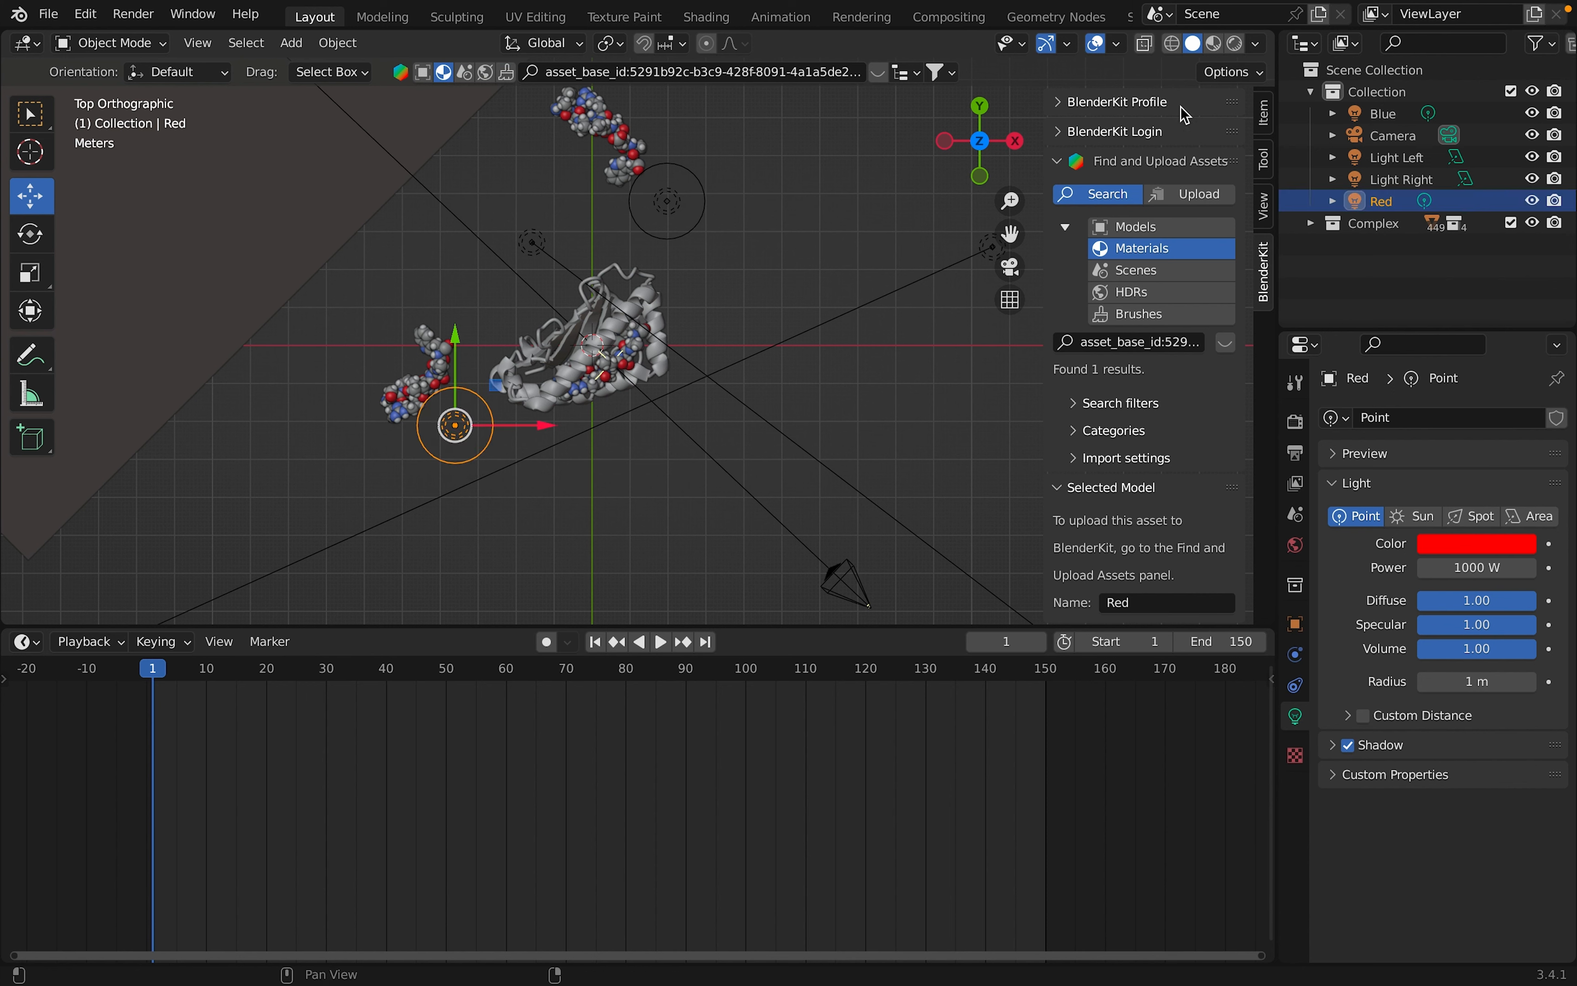
{"action": "left_click", "coordinate": [1264, 117]}
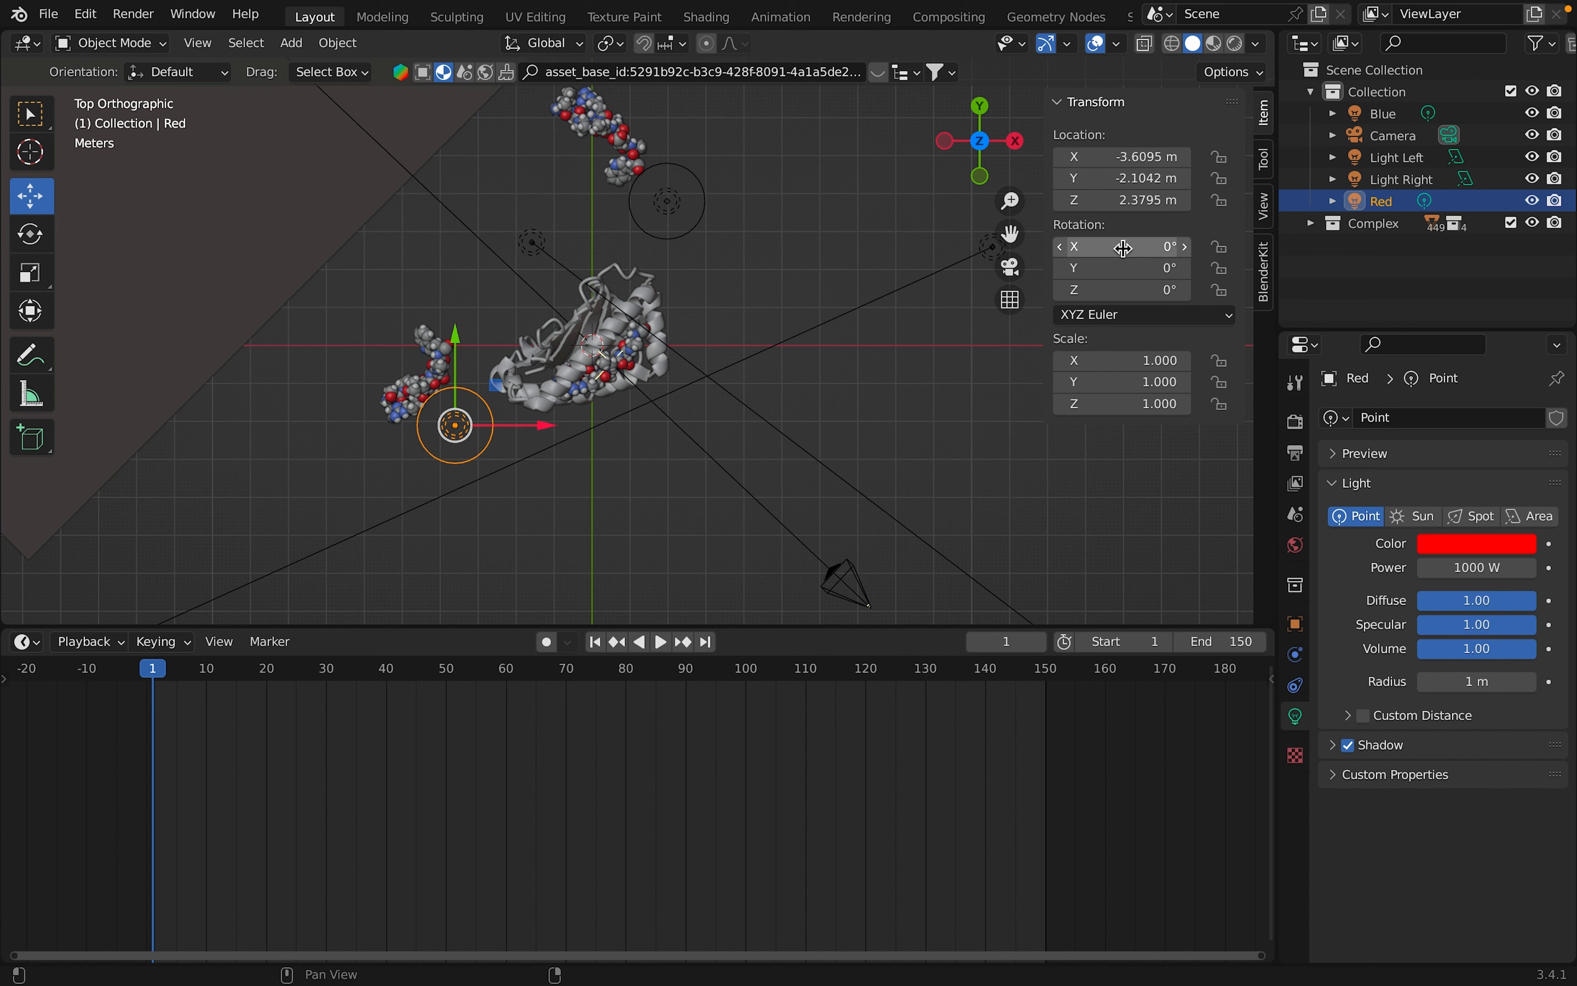
{"action": "right_click", "coordinate": [1113, 180]}
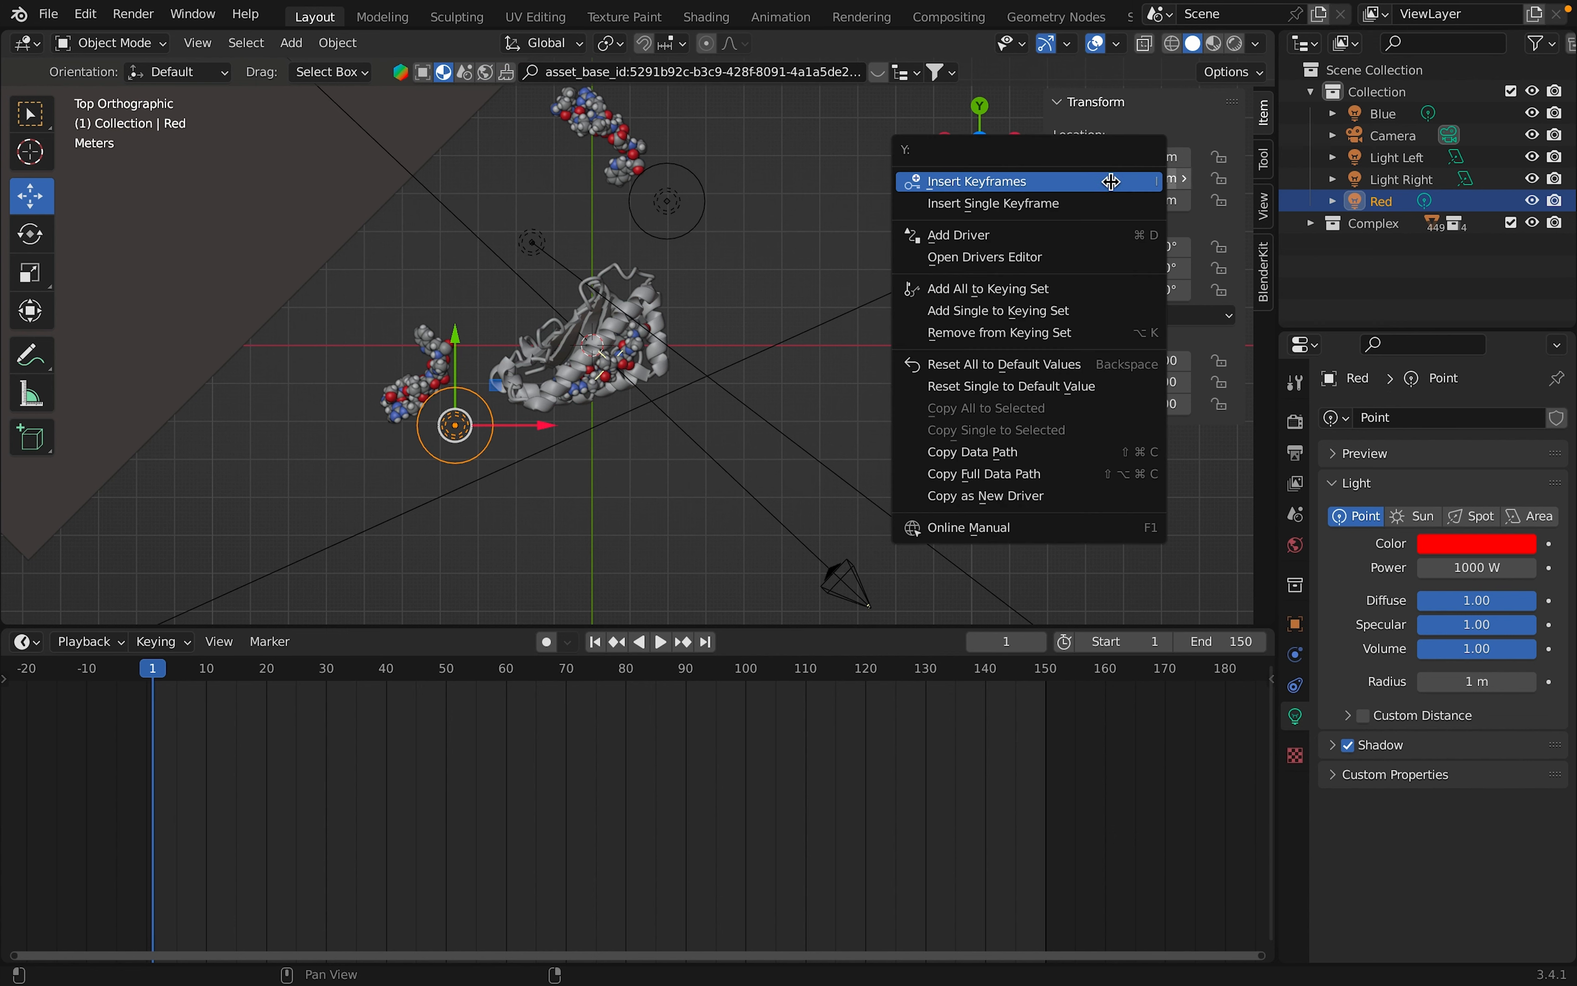
{"action": "left_click", "coordinate": [1051, 183]}
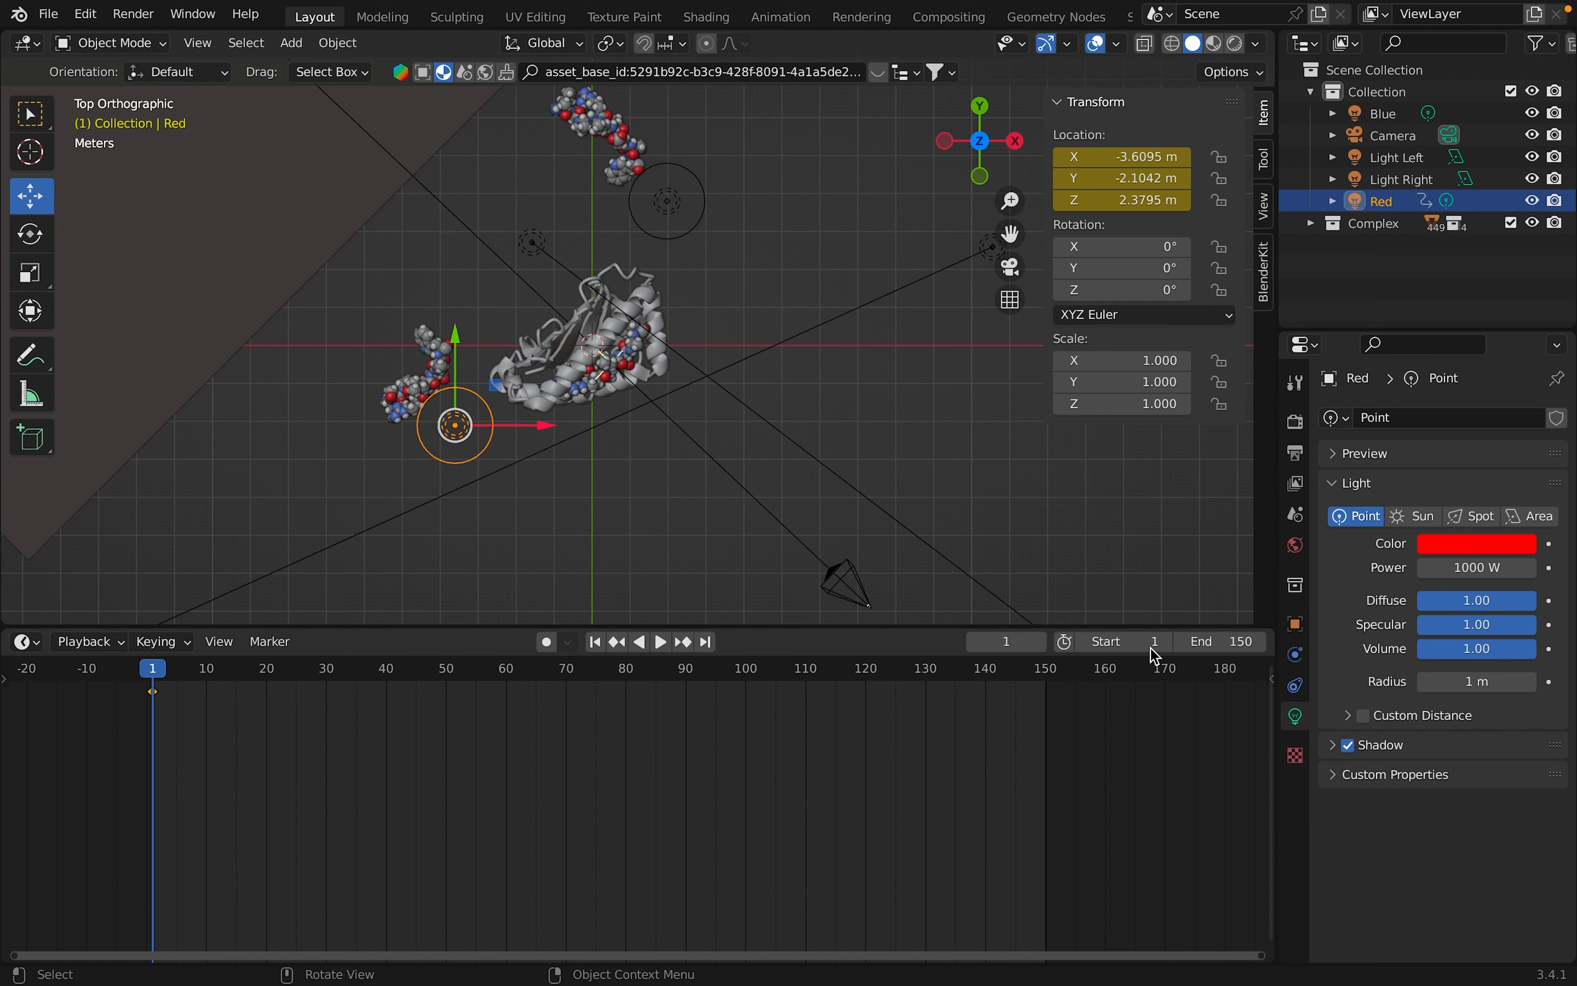
Insert location keyframes for the Red light at frame 151, keeping its starting position.
{"action": "left_click", "coordinate": [1033, 643]}
{"action": "type", "text": "151"}
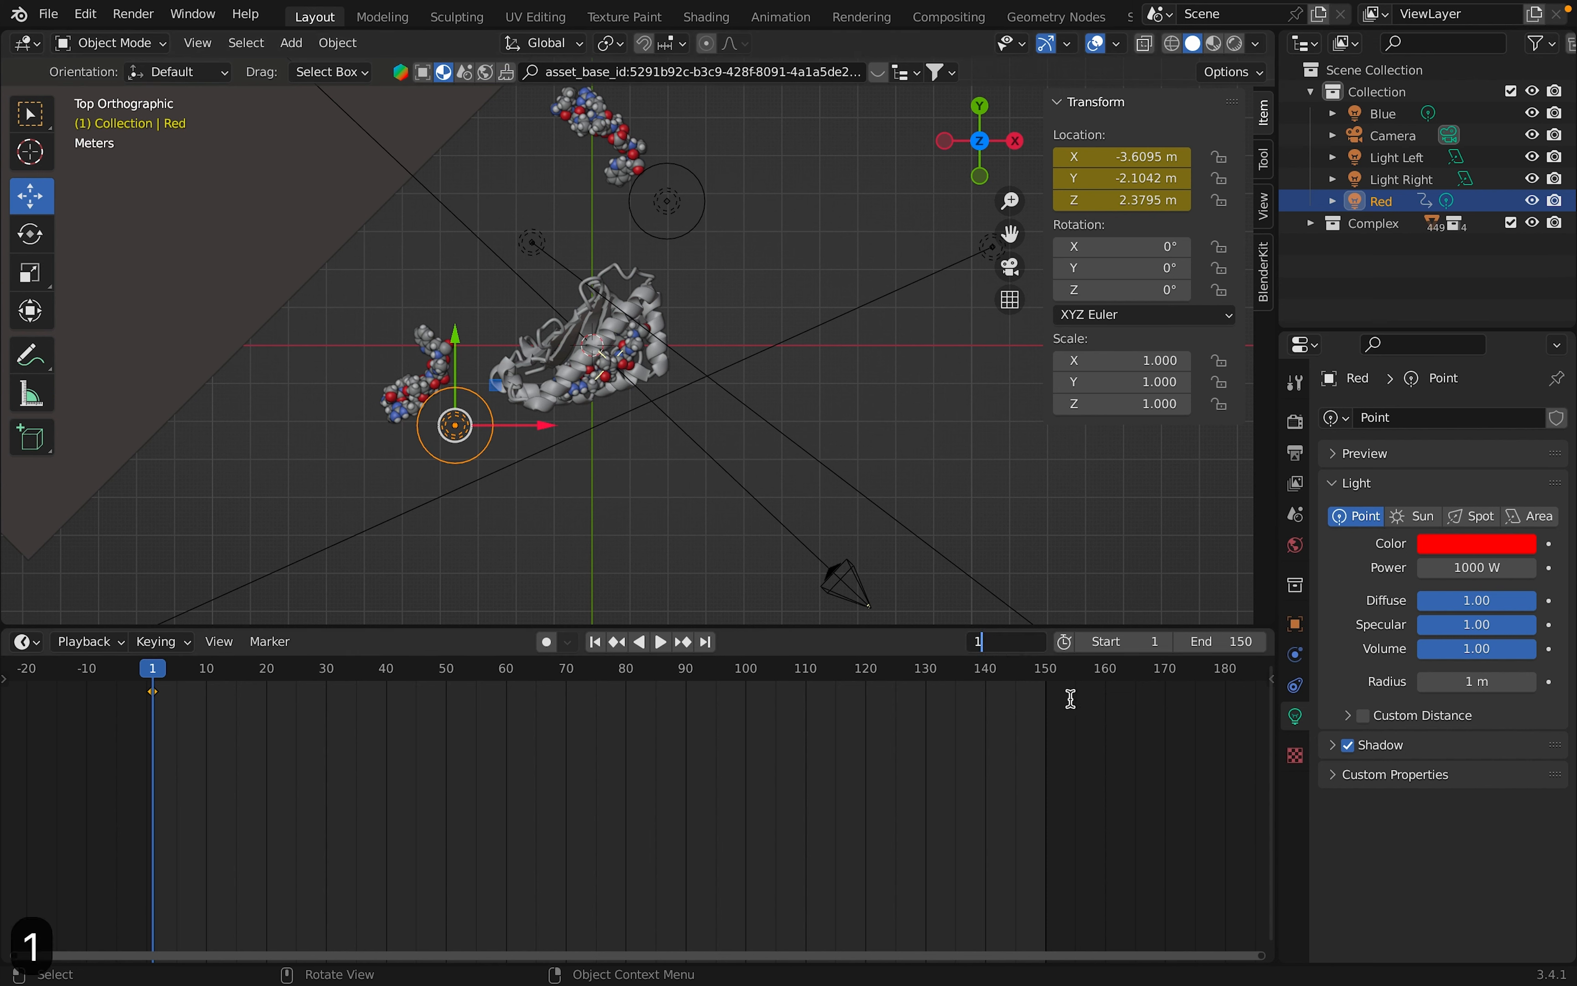
{"action": "key", "text": "Return"}
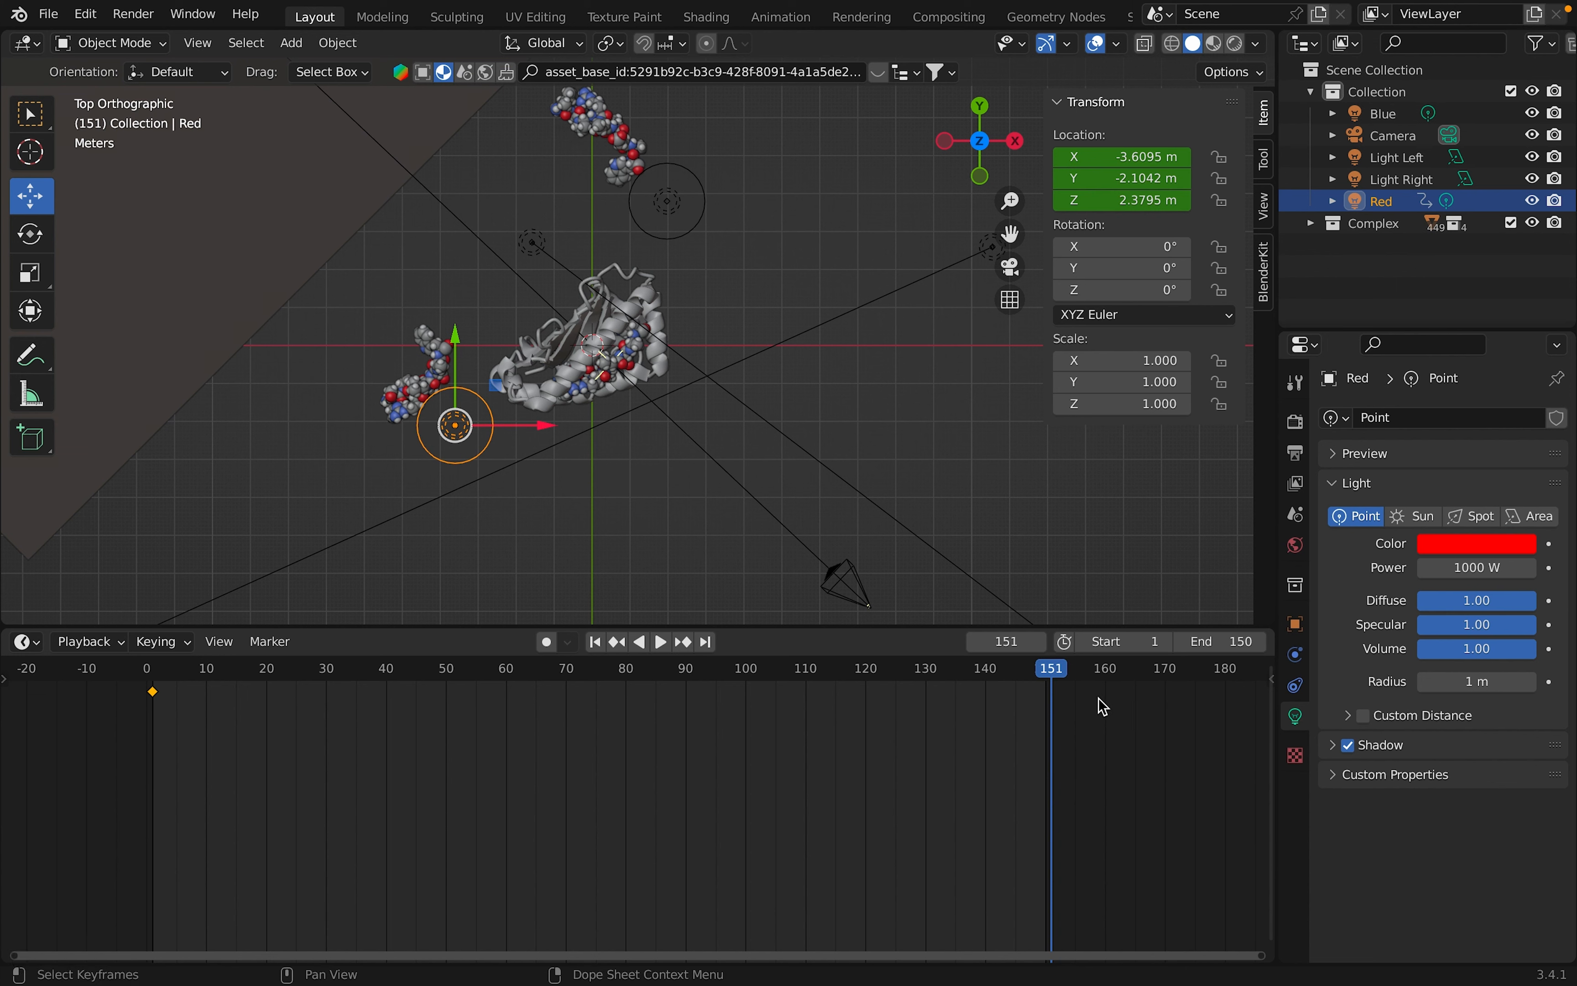
{"action": "right_click", "coordinate": [1124, 182]}
{"action": "left_click", "coordinate": [1124, 186]}
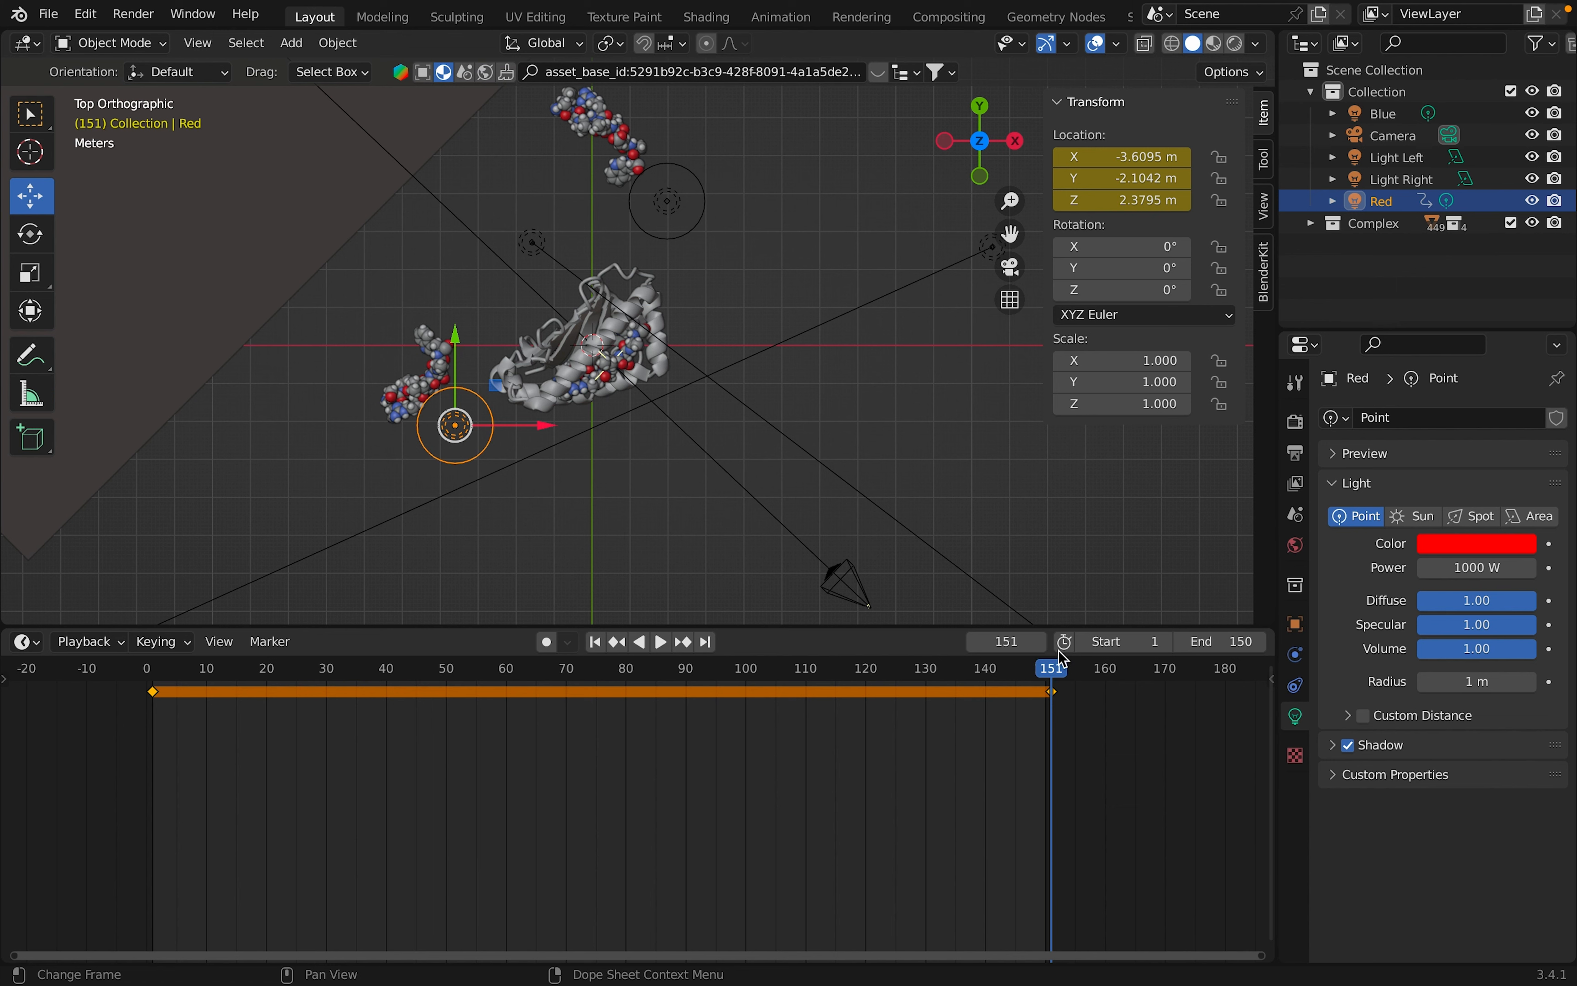
At frame 75, move the Red light across the complex to about X 3.43 m, Y 0.09 m and keyframe its location.
{"action": "left_click", "coordinate": [1022, 645]}
{"action": "type", "text": "75"}
{"action": "key", "text": "Return"}
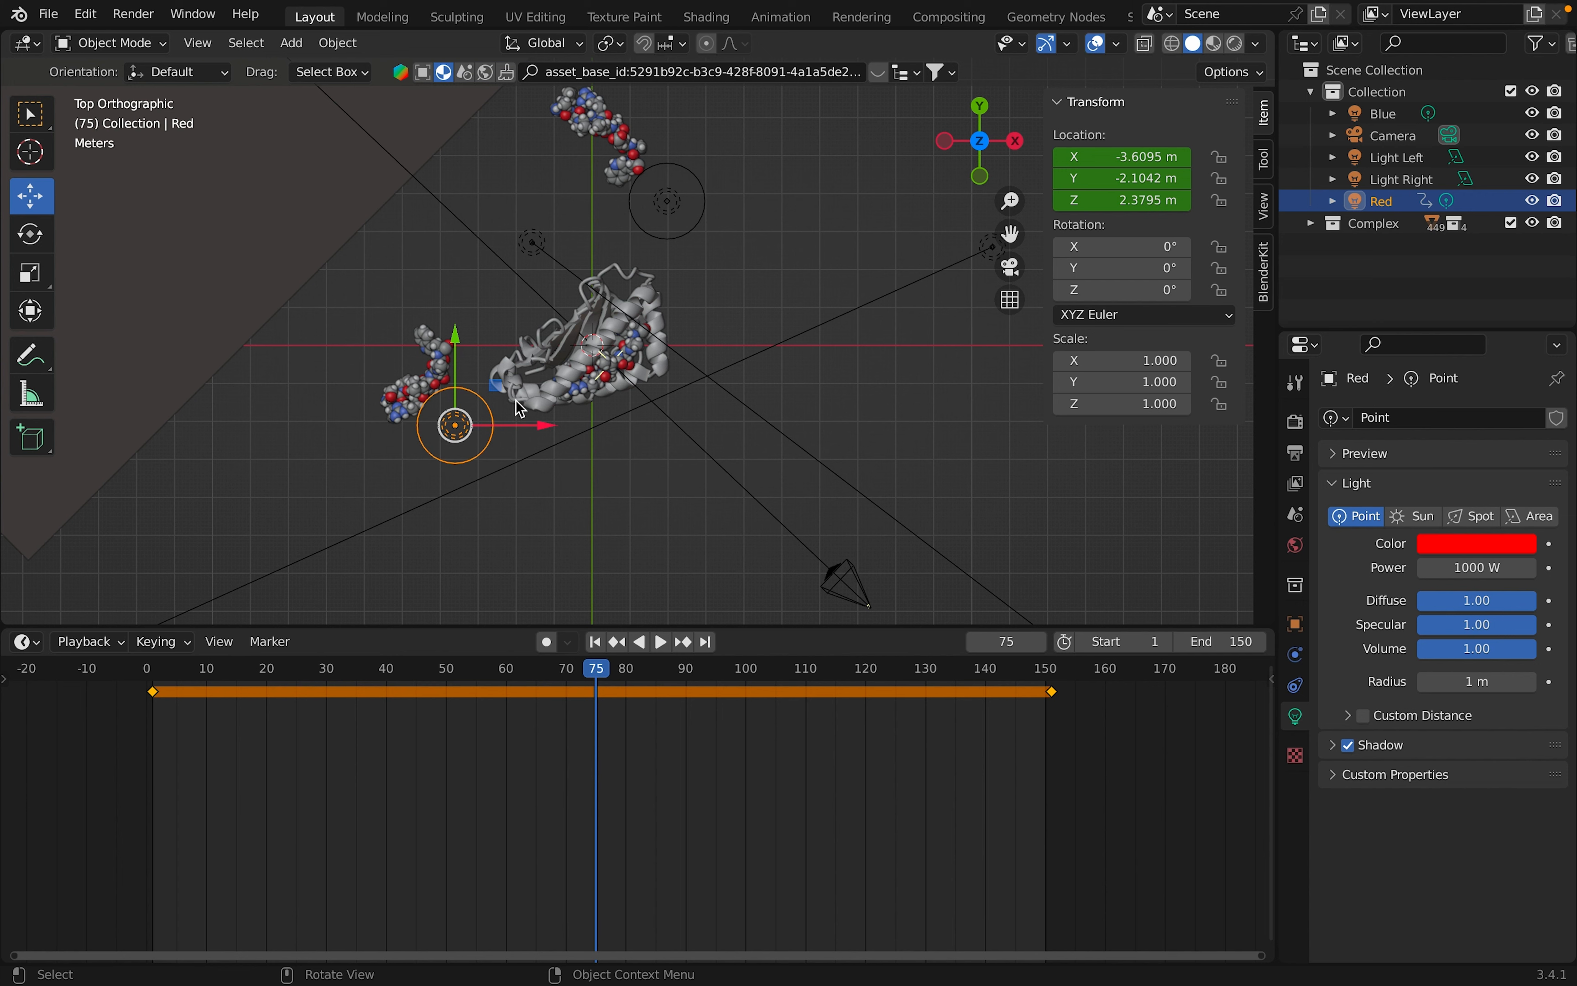
{"action": "key", "text": "a"}
{"action": "left_click", "coordinate": [456, 438]}
{"action": "left_click_drag", "start_coordinate": [457, 427], "coordinate": [724, 344]}
{"action": "right_click", "coordinate": [1116, 151]}
{"action": "left_click", "coordinate": [1117, 169]}
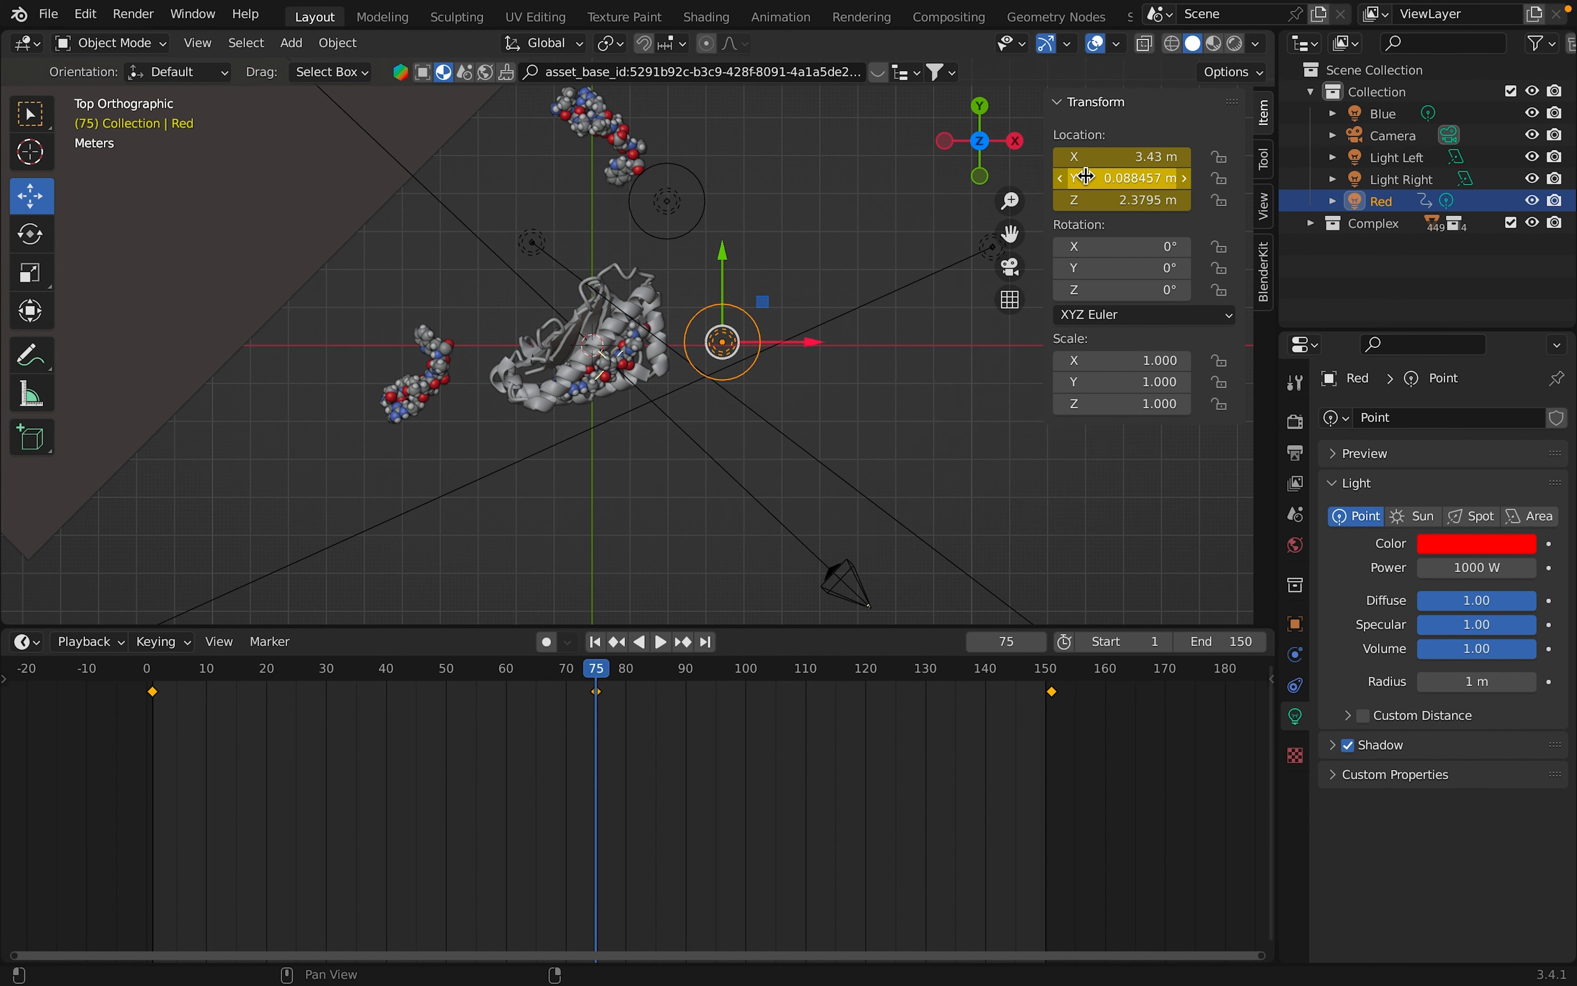
Insert location keyframes for the Blue light at frame 1.
{"action": "left_click", "coordinate": [674, 247]}
{"action": "left_click", "coordinate": [1000, 642]}
{"action": "type", "text": "1"}
{"action": "key", "text": "Return"}
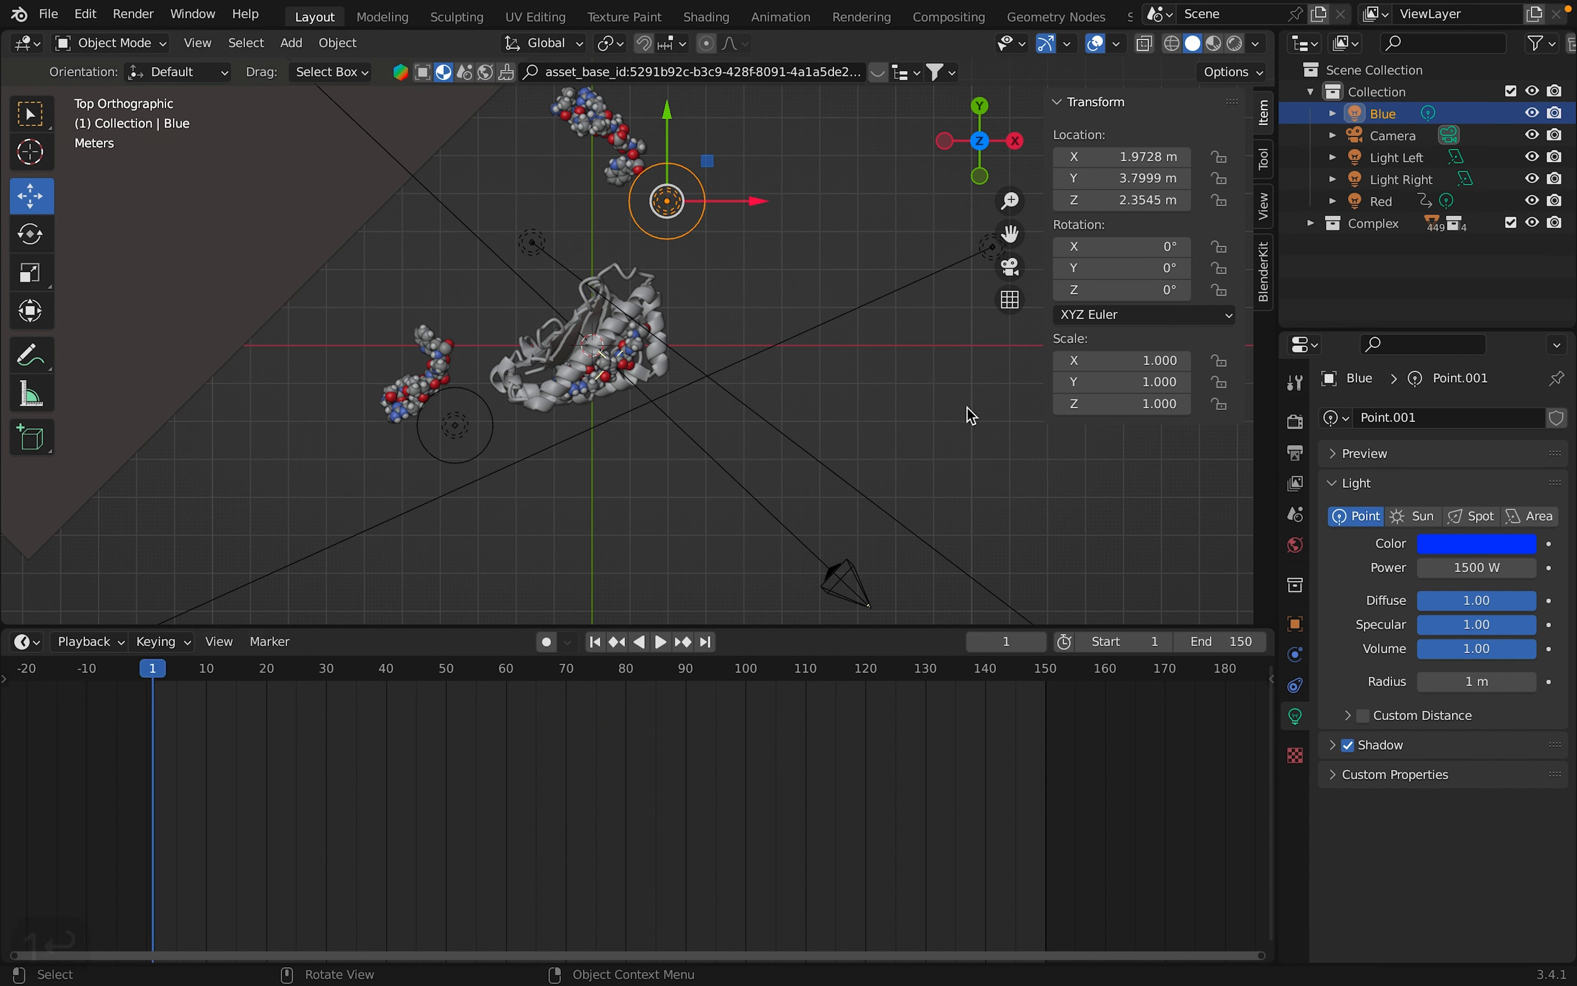
{"action": "right_click", "coordinate": [1115, 177]}
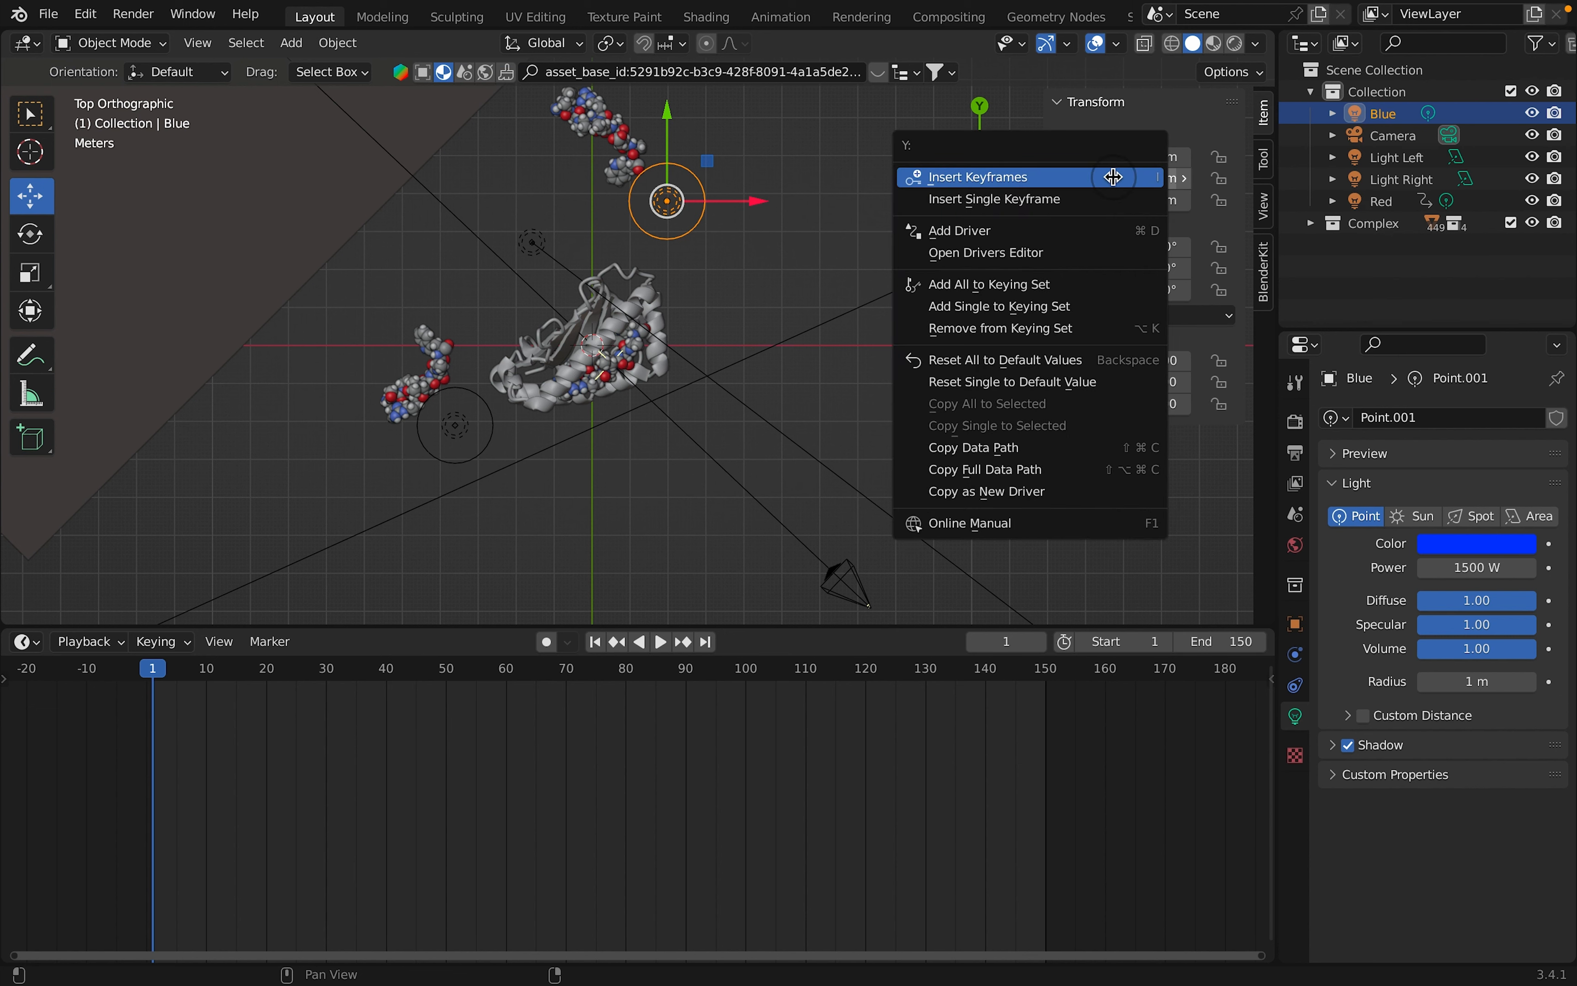
{"action": "left_click", "coordinate": [1115, 176]}
Insert location keyframes for the Blue light at frame 151, keeping its starting position.
{"action": "left_click", "coordinate": [997, 642]}
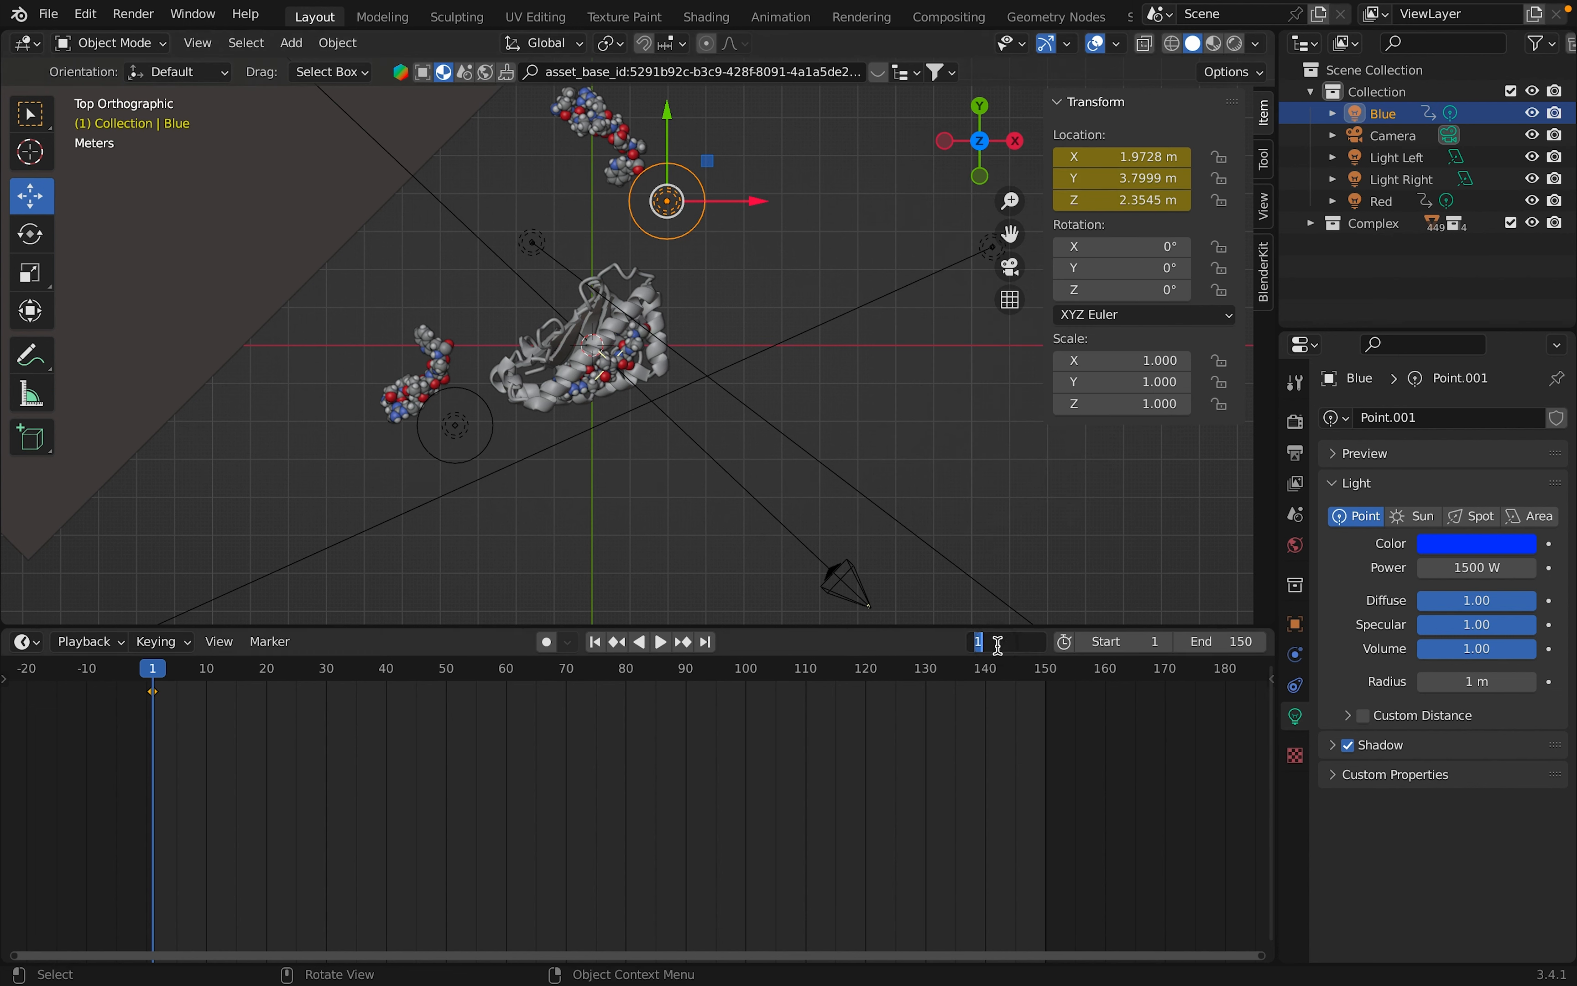
{"action": "type", "text": "151"}
{"action": "key", "text": "Return"}
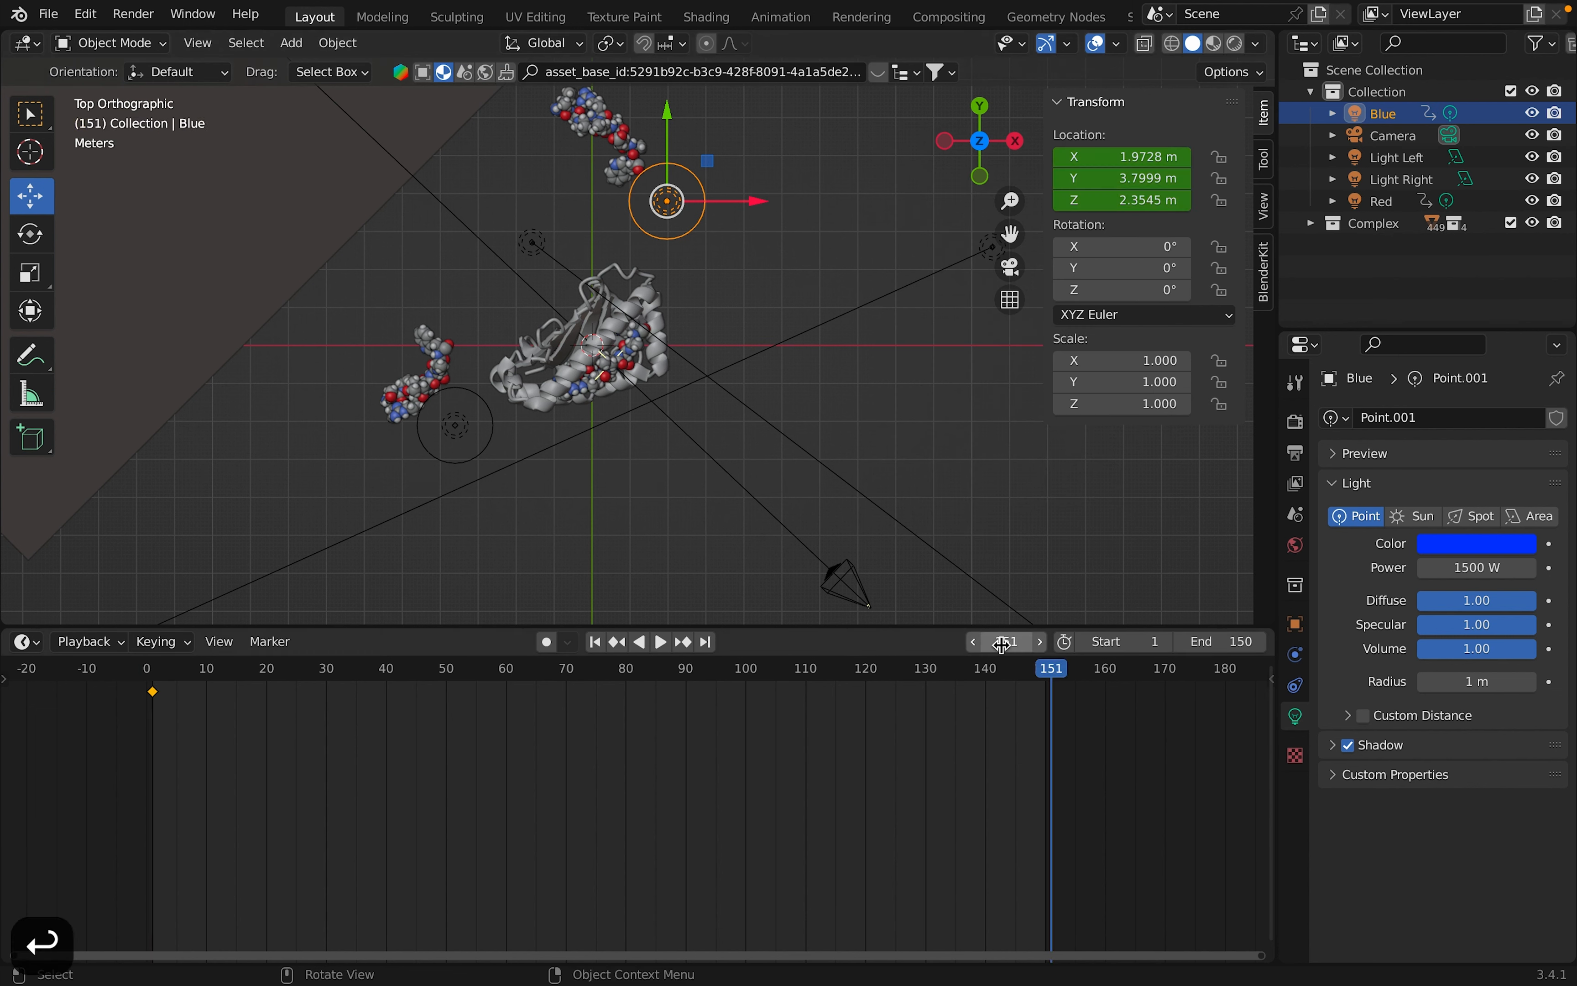
{"action": "right_click", "coordinate": [1142, 178]}
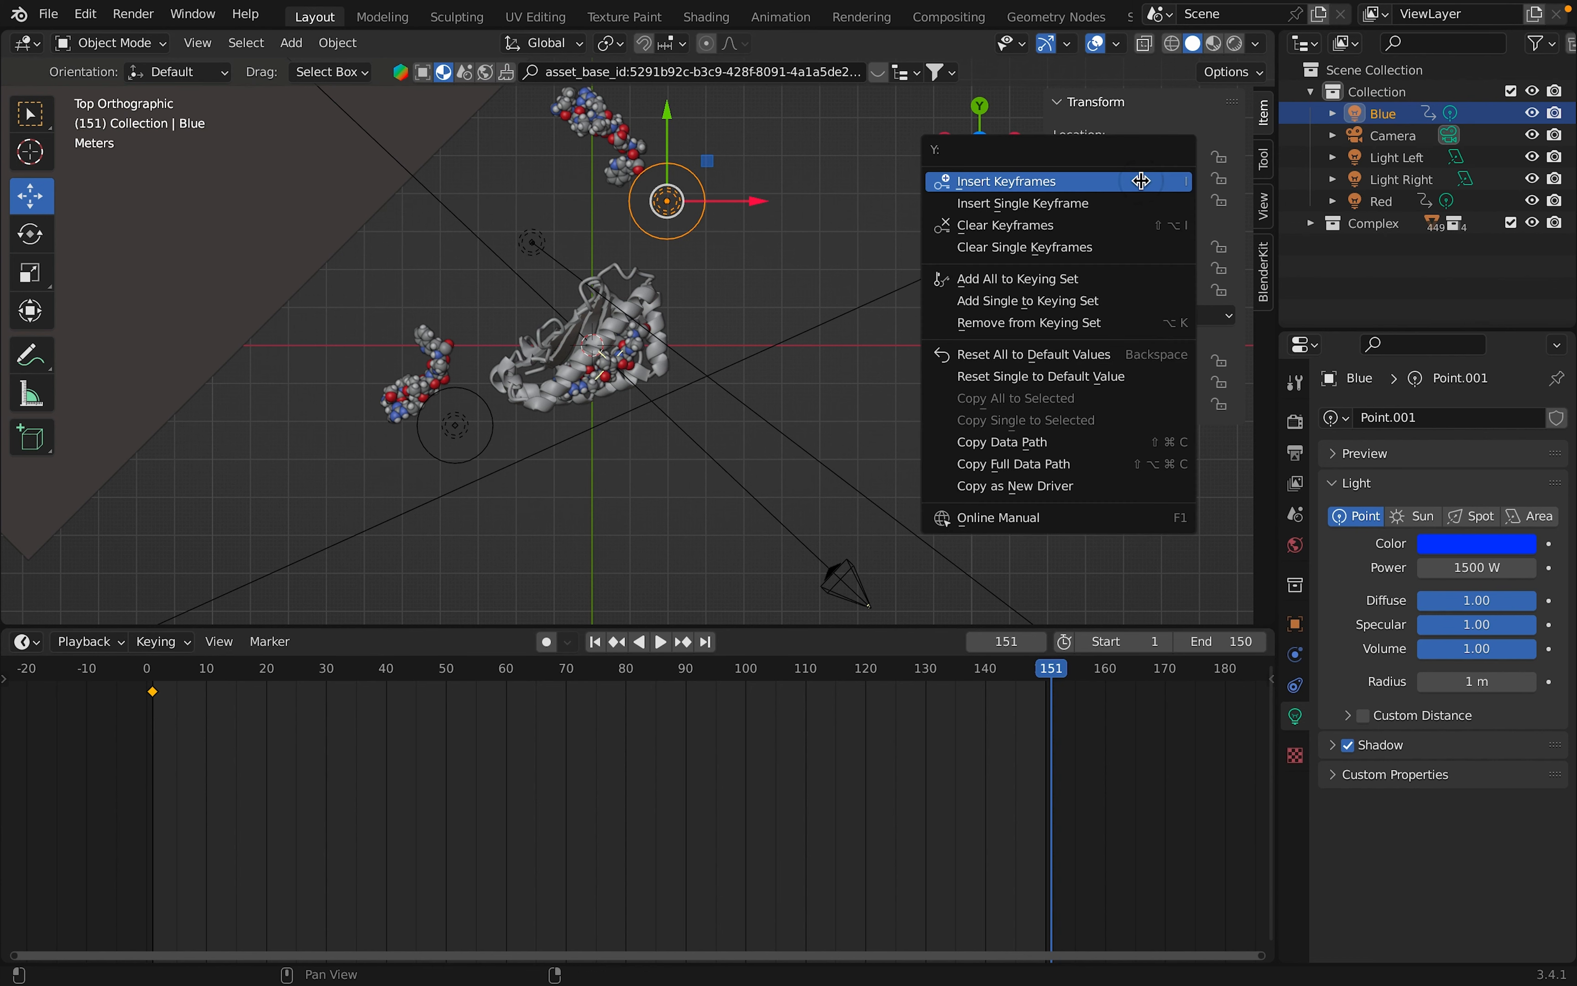
{"action": "left_click", "coordinate": [1142, 183]}
At frame 75, move the Blue light across the complex to about X 0.07 m, Y -3.24 m and keyframe its location.
{"action": "left_click", "coordinate": [1006, 642]}
{"action": "type", "text": "75"}
{"action": "key", "text": "Return"}
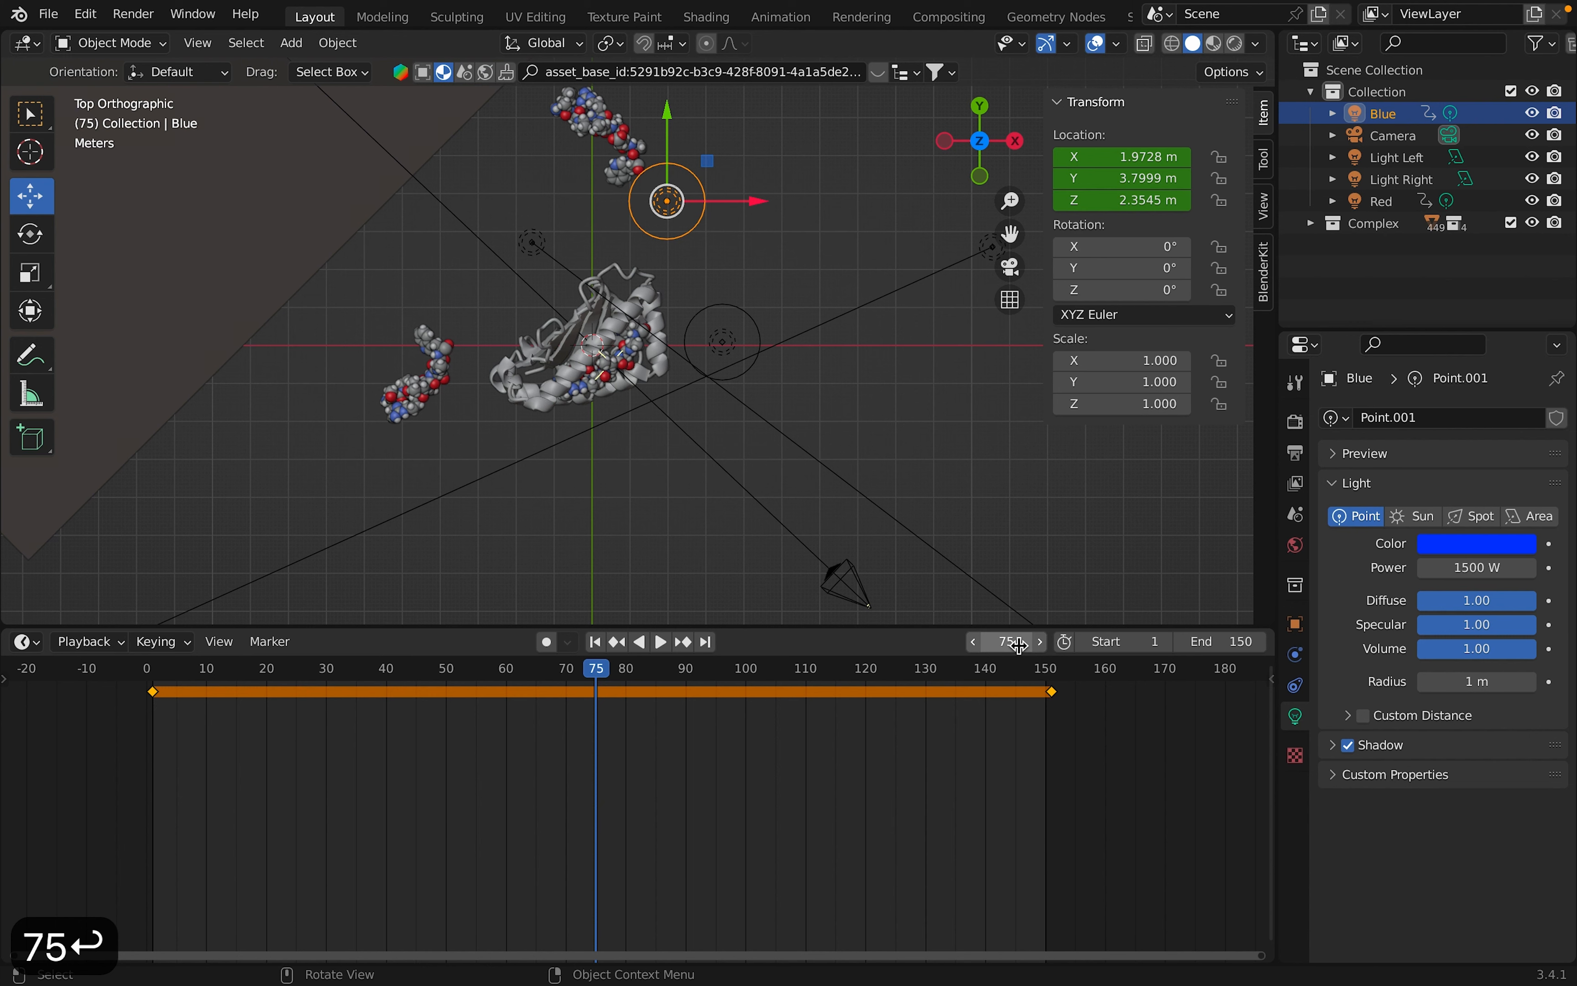
{"action": "left_click_drag", "start_coordinate": [671, 202], "coordinate": [598, 469]}
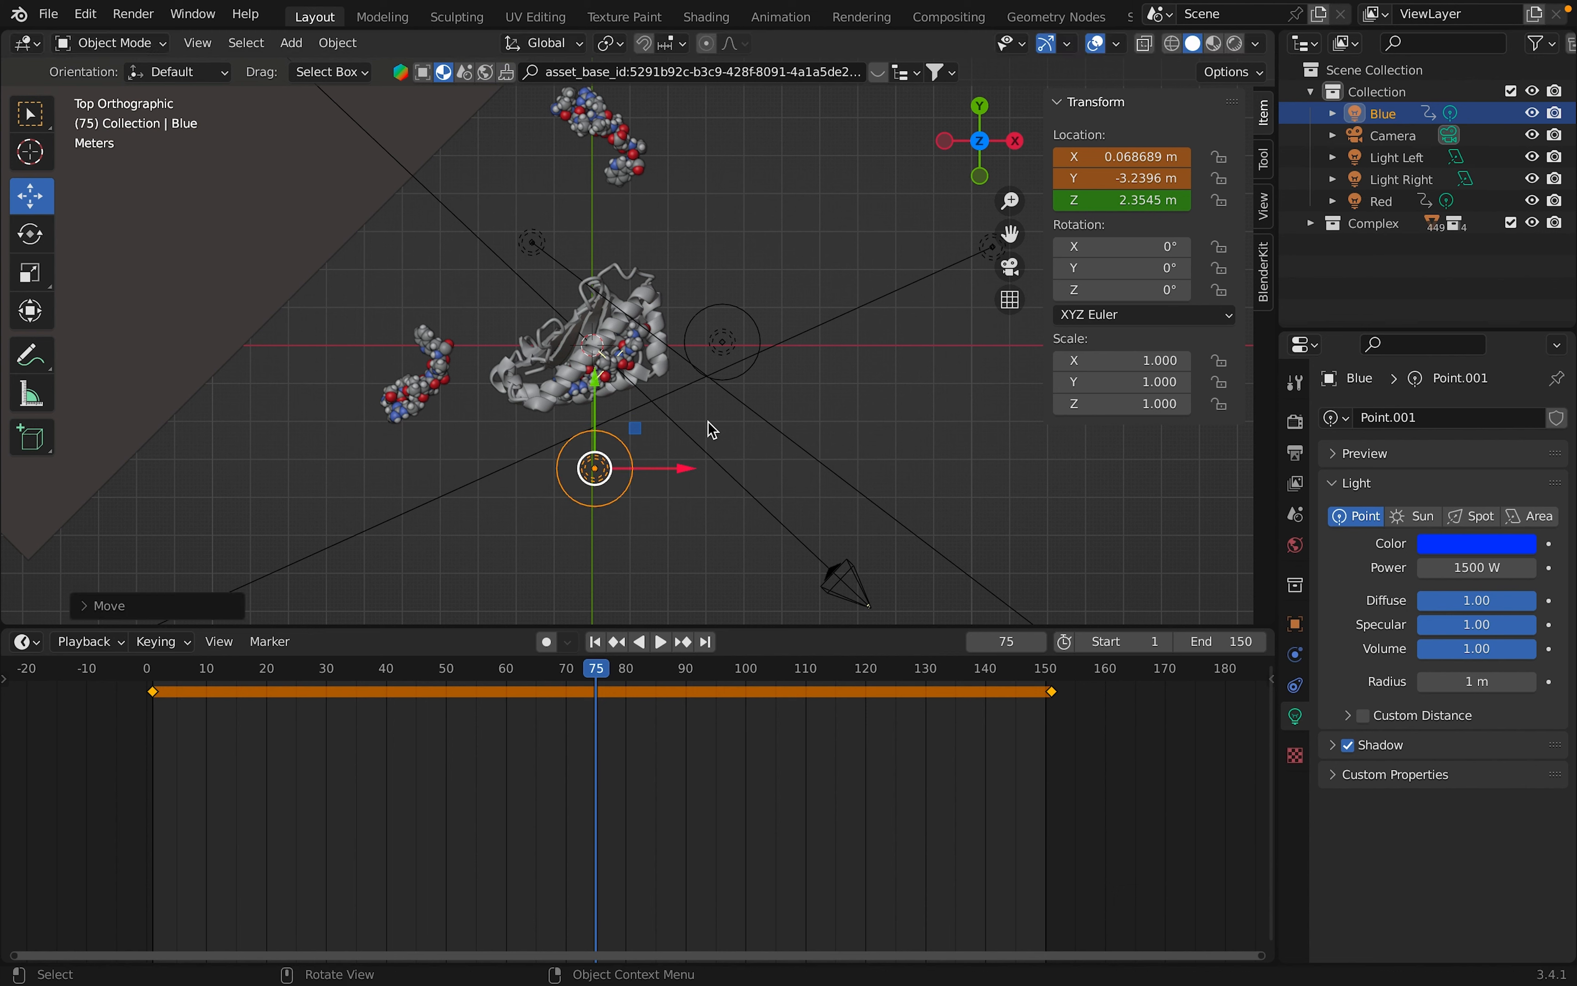
{"action": "right_click", "coordinate": [1089, 180]}
{"action": "left_click", "coordinate": [1089, 181]}
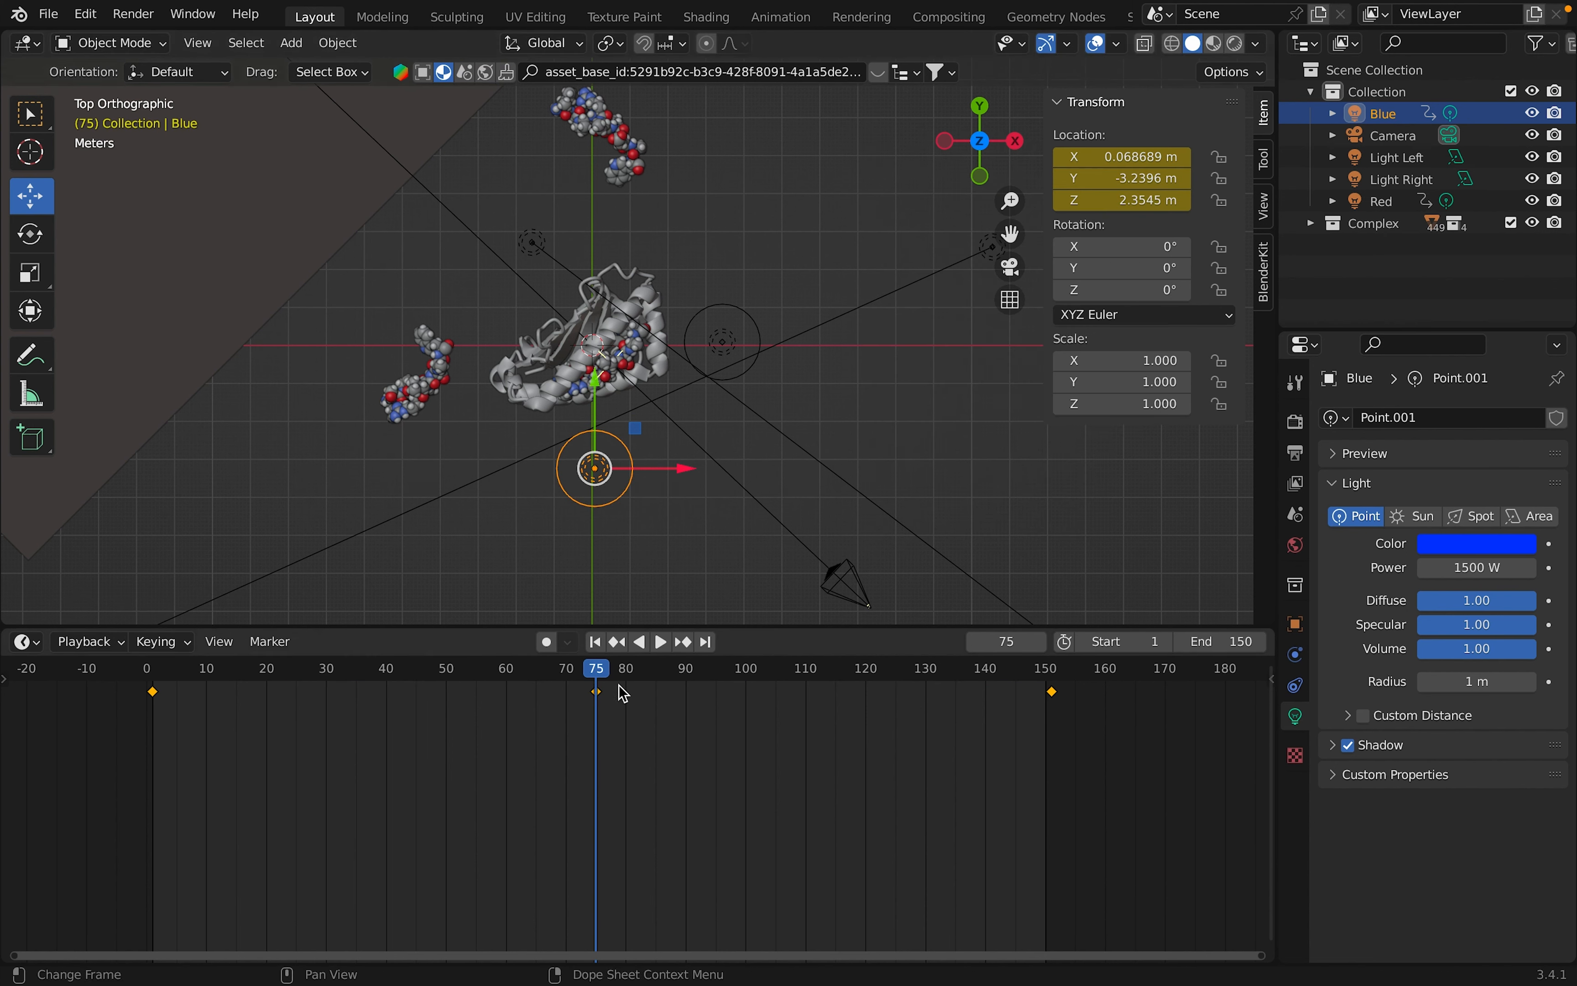
Play the animation in the top view to check both lights' movement, and return to frame 1.
{"action": "key", "text": "space"}
{"action": "left_click_drag", "start_coordinate": [598, 671], "coordinate": [154, 765]}
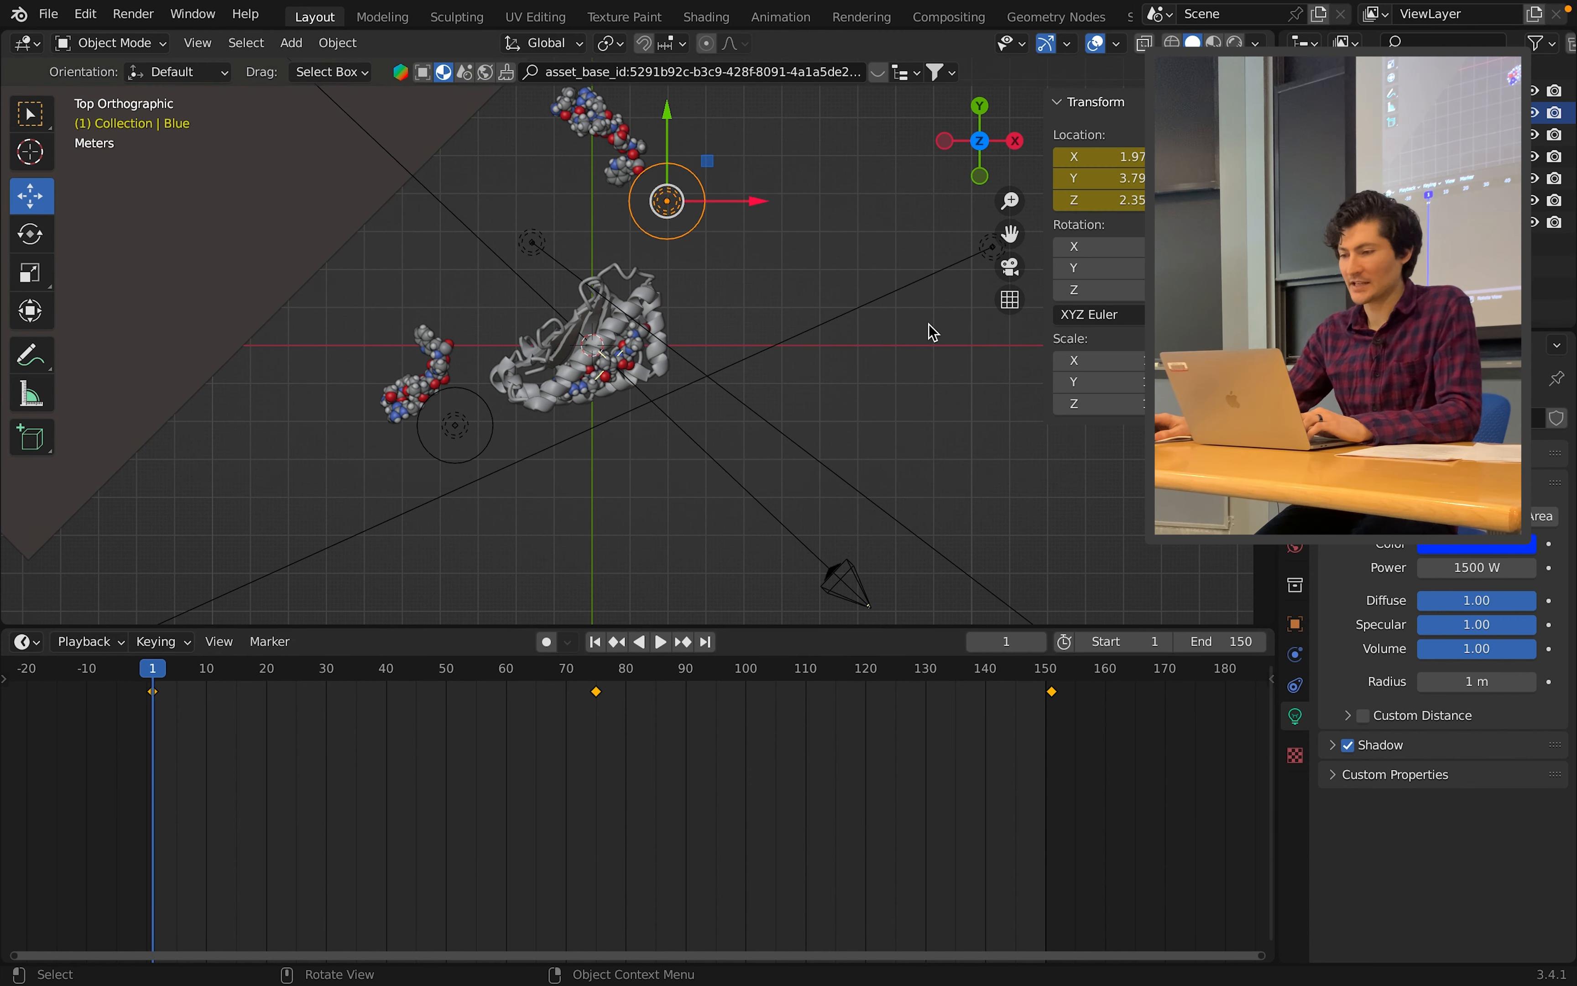
Look through the scene camera, preview the frame in rendered shading and switch back to solid shading.
{"action": "left_click", "coordinate": [1010, 266]}
{"action": "scroll", "coordinate": [851, 377], "scroll_direction": "up", "scroll_amount": 1}
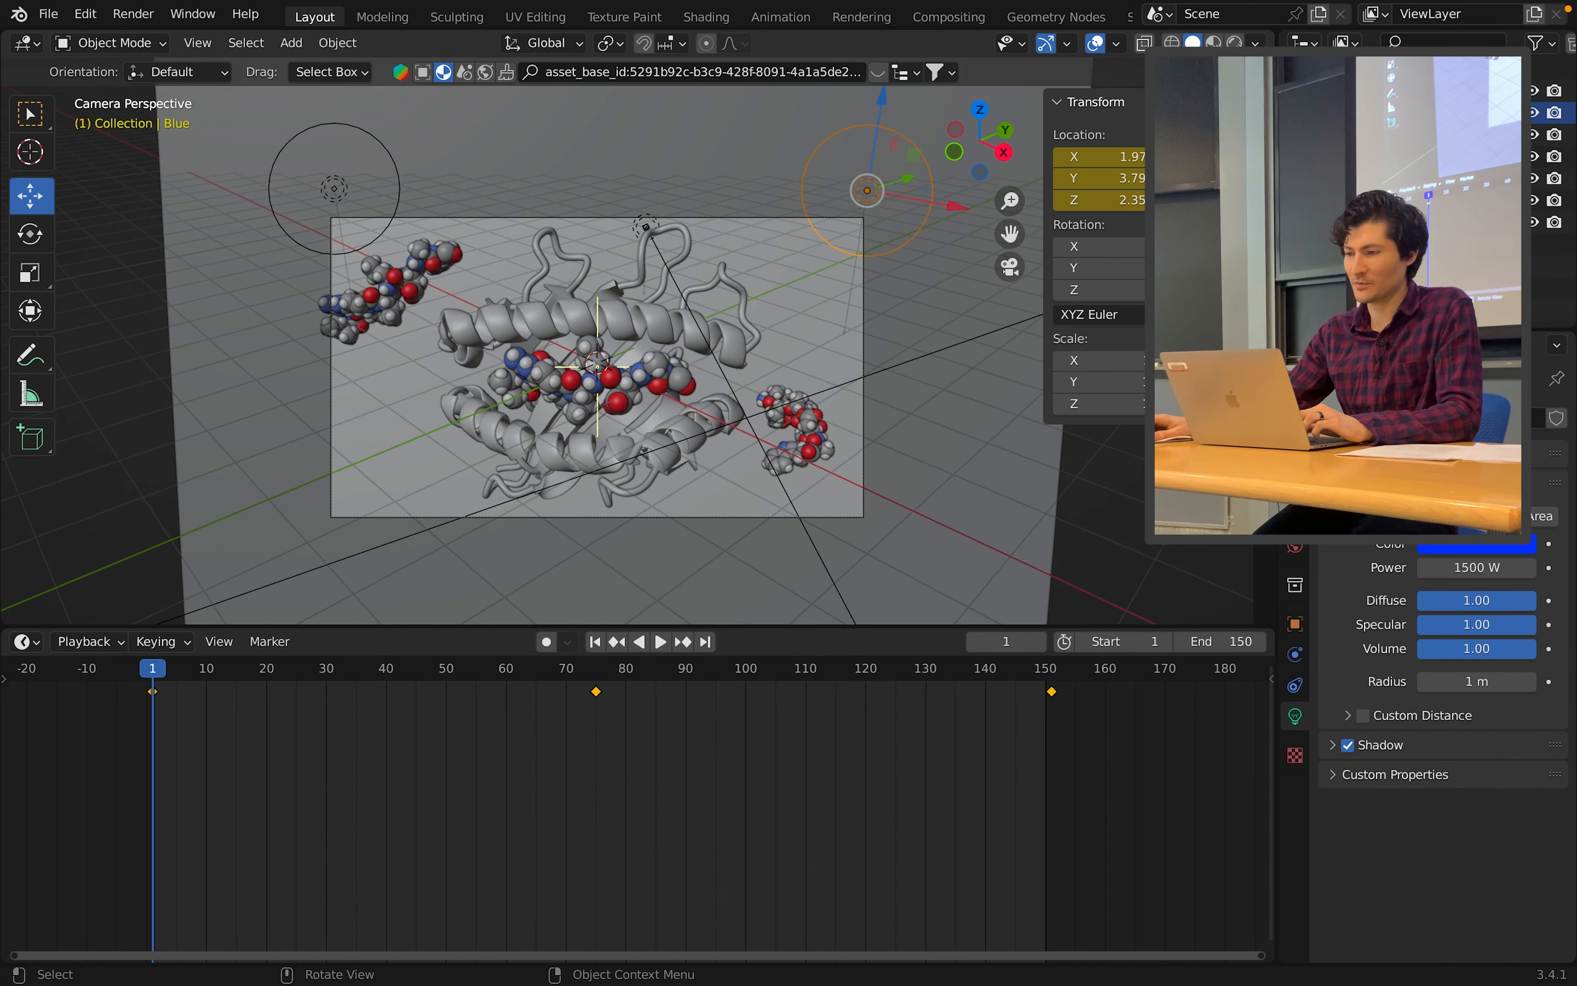
{"action": "left_click", "coordinate": [1234, 42]}
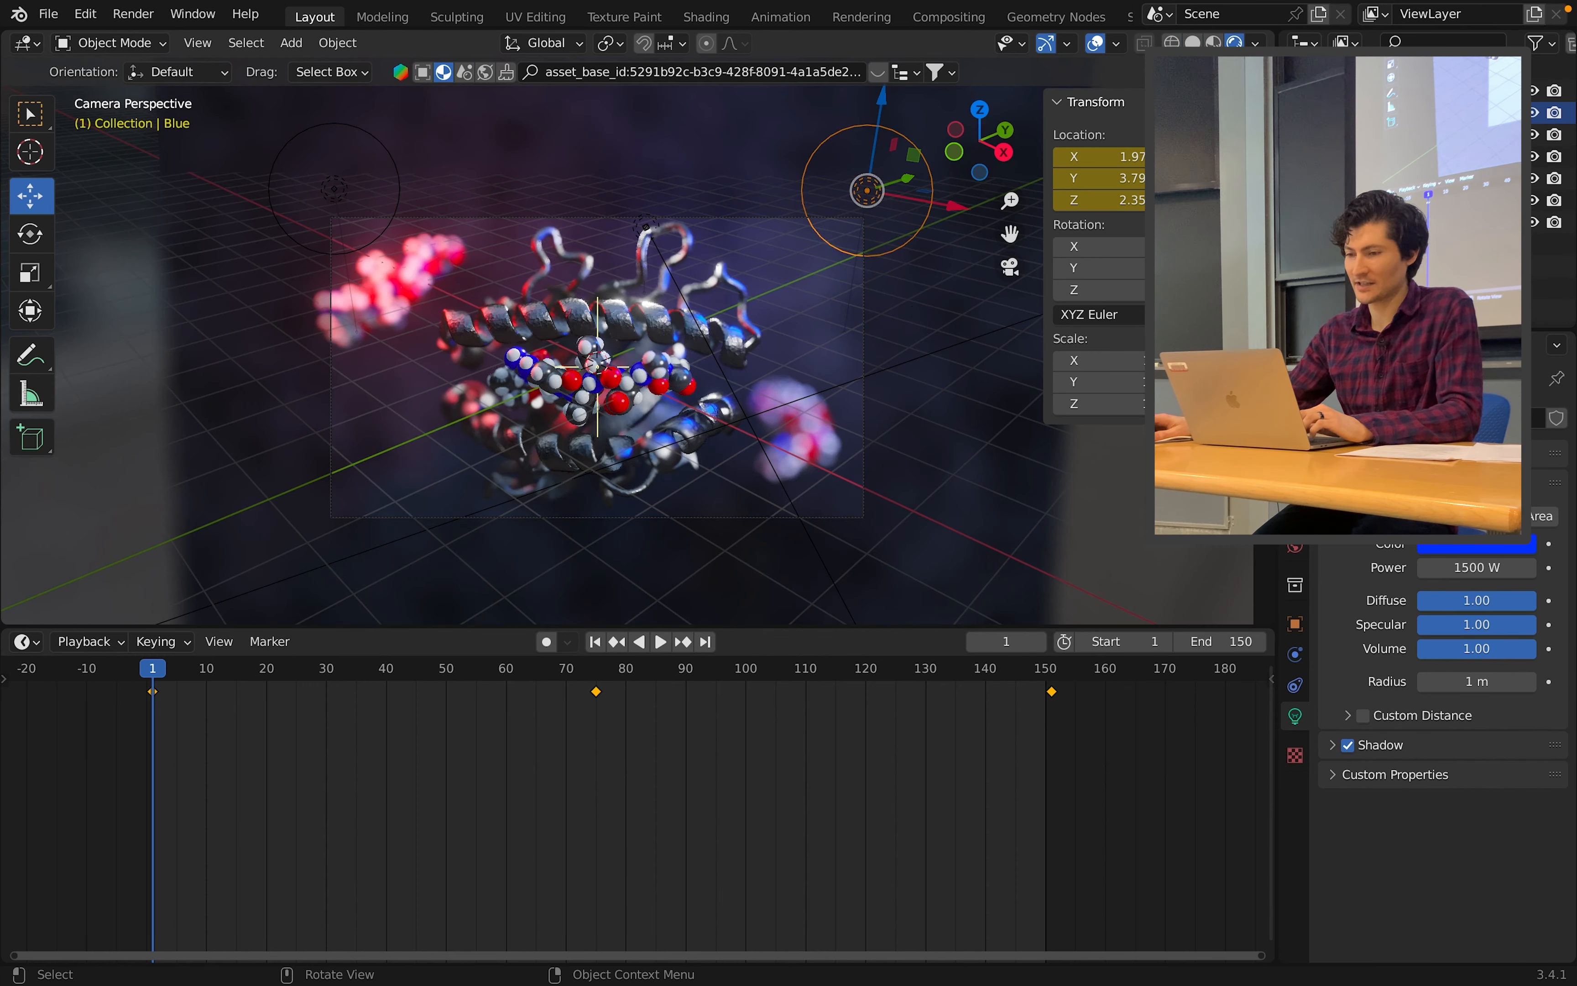
{"action": "left_click", "coordinate": [1192, 42]}
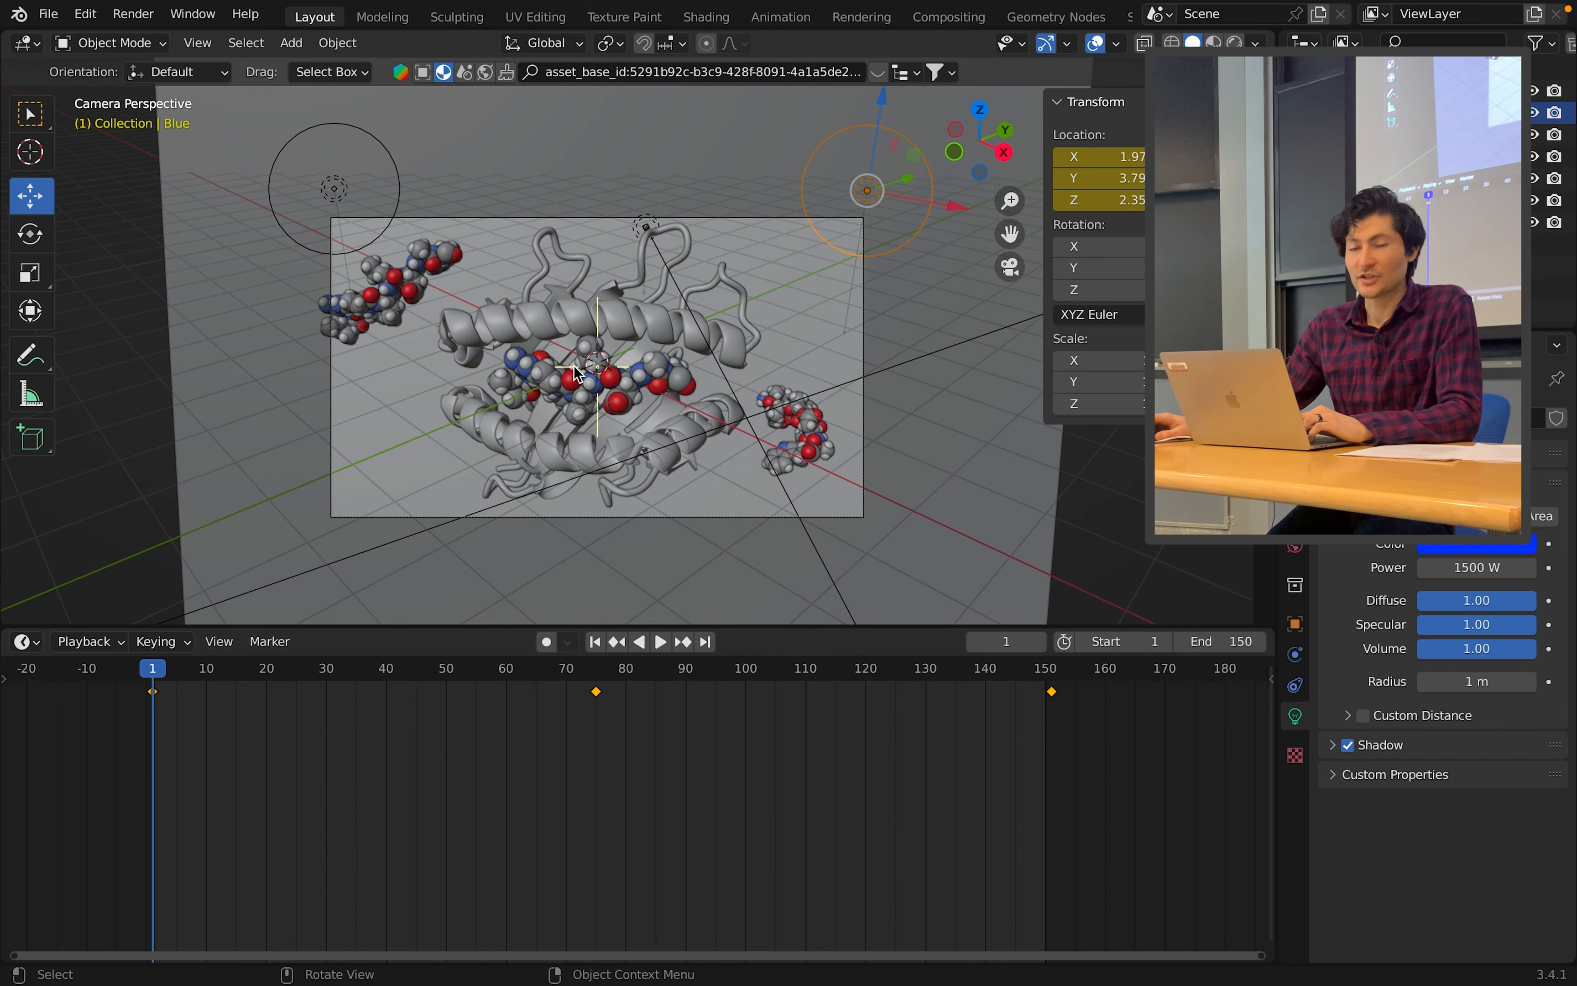
Play the light animation through the camera in solid shading, stop it and return to frame 1.
{"action": "left_click", "coordinate": [660, 641]}
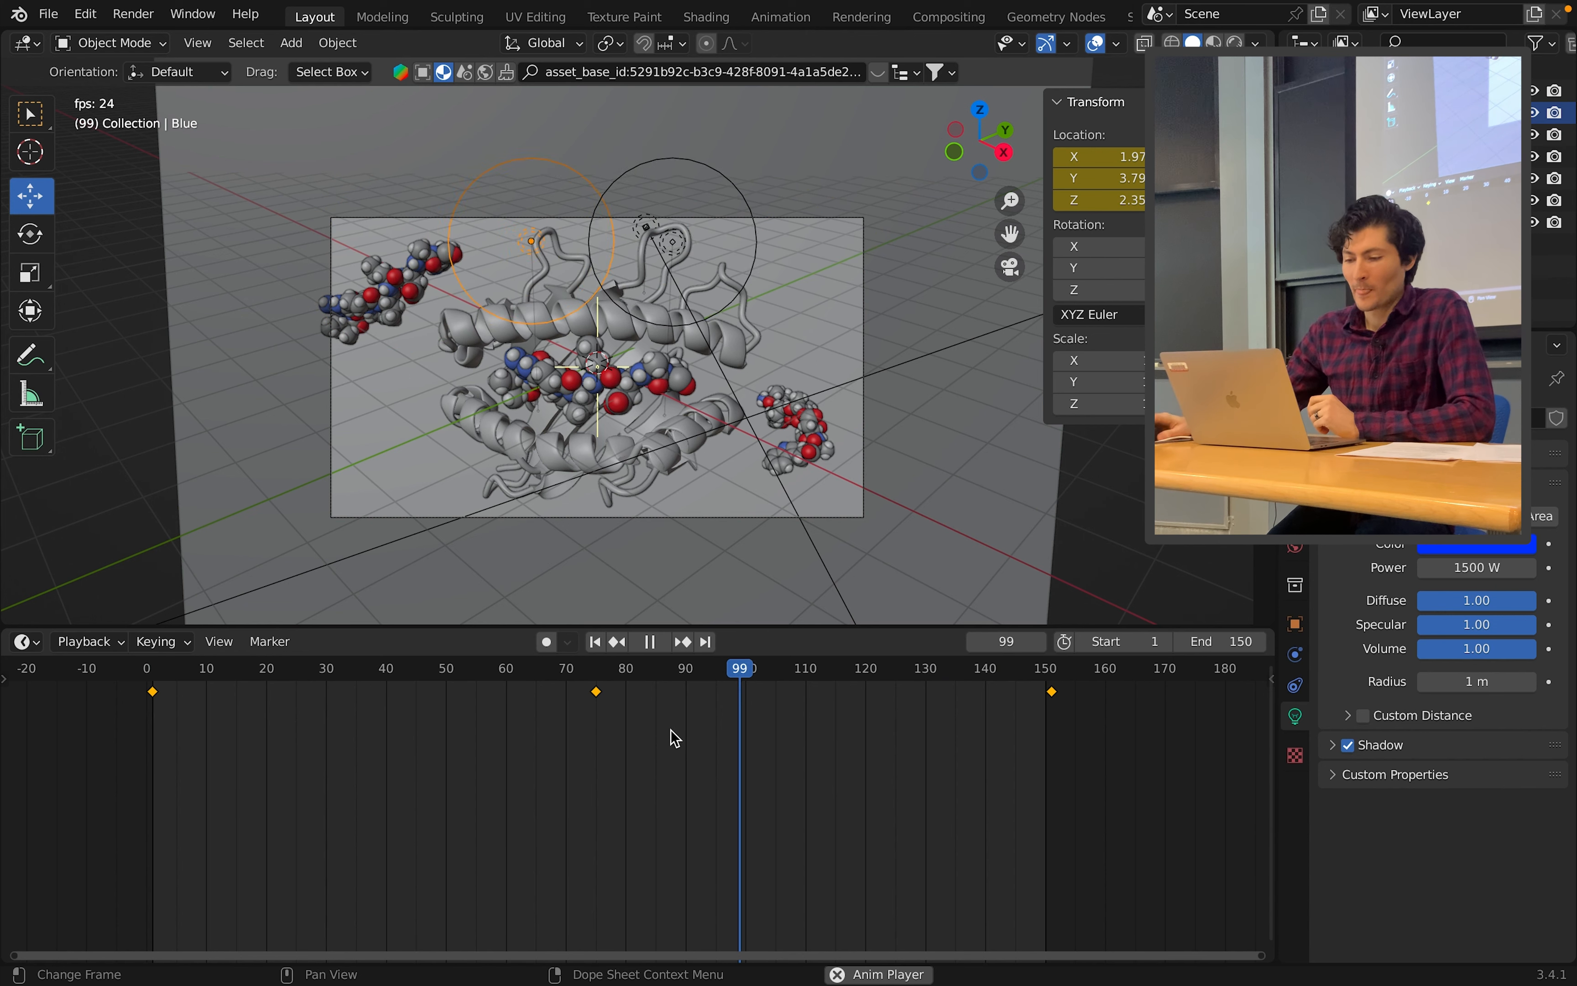
{"action": "left_click", "coordinate": [651, 644]}
{"action": "left_click_drag", "start_coordinate": [858, 674], "coordinate": [153, 706]}
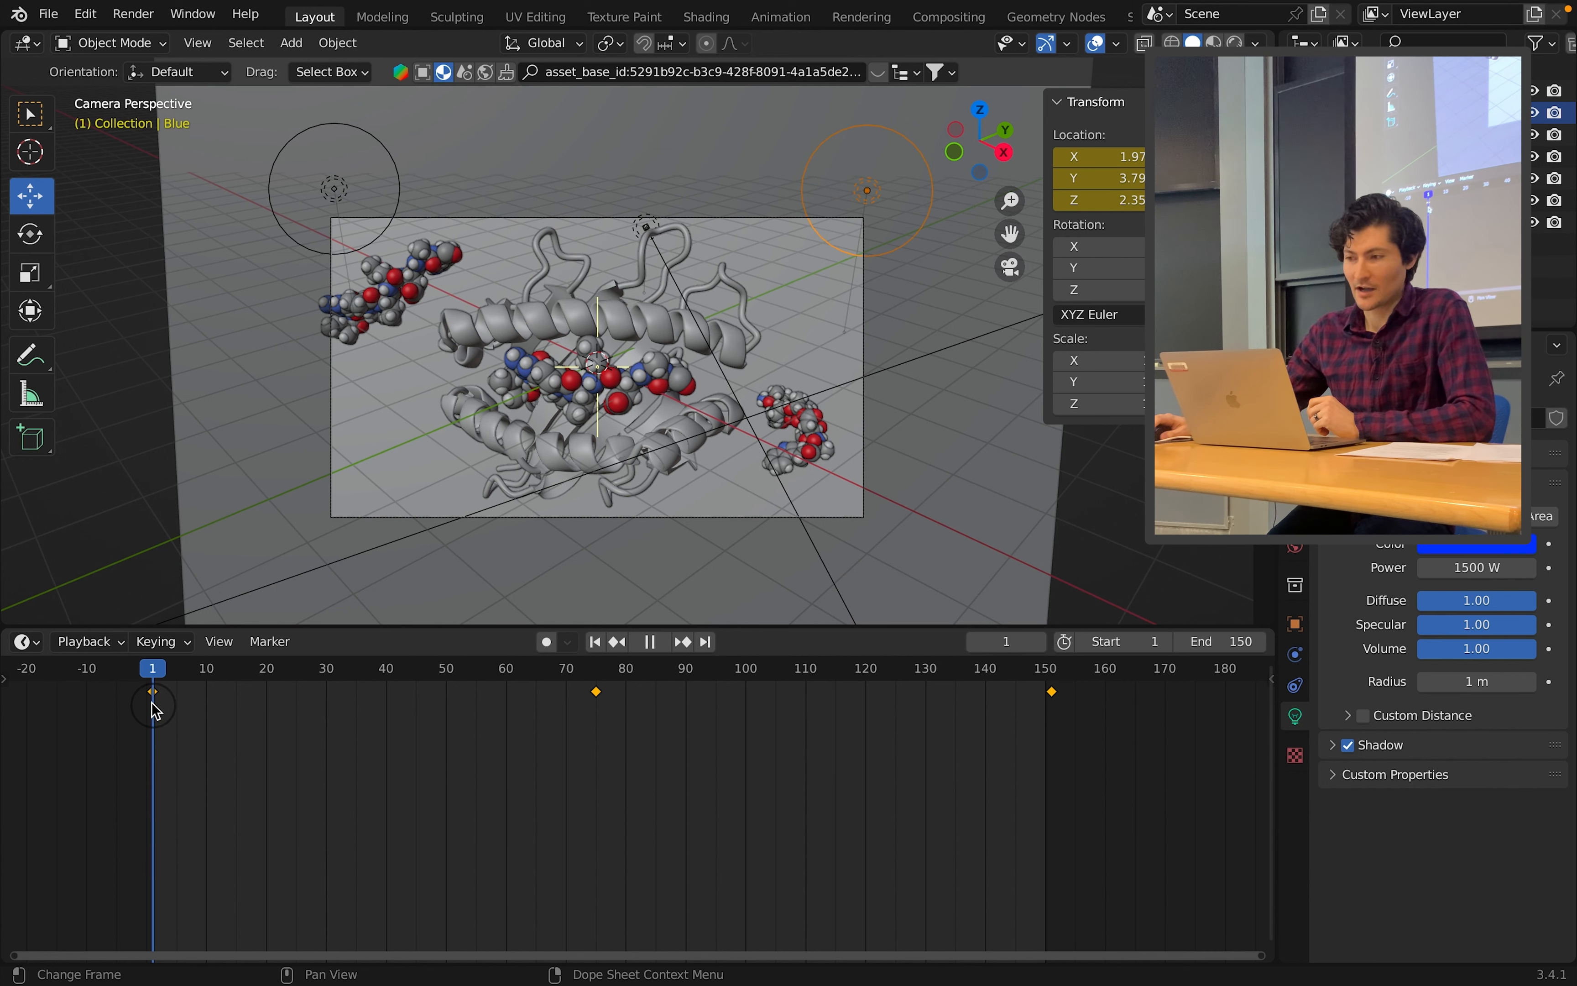
Play the light animation in rendered shading to check the moving colored lighting, stop it and return to frame 1.
{"action": "left_click", "coordinate": [1235, 45]}
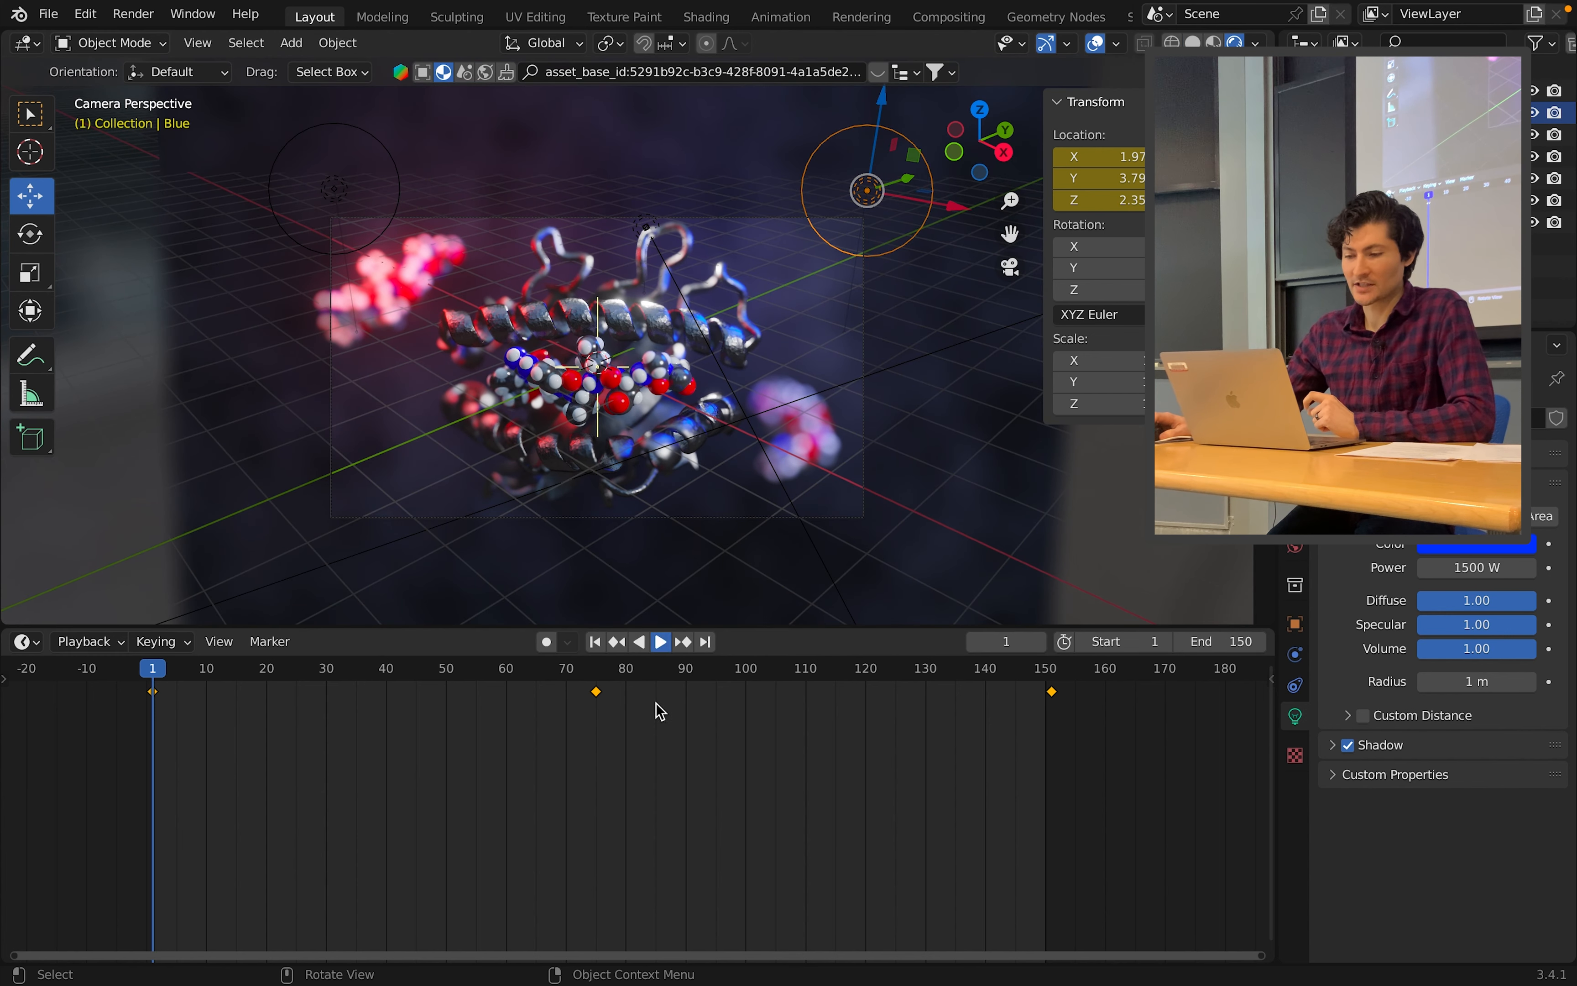
{"action": "key", "text": "space"}
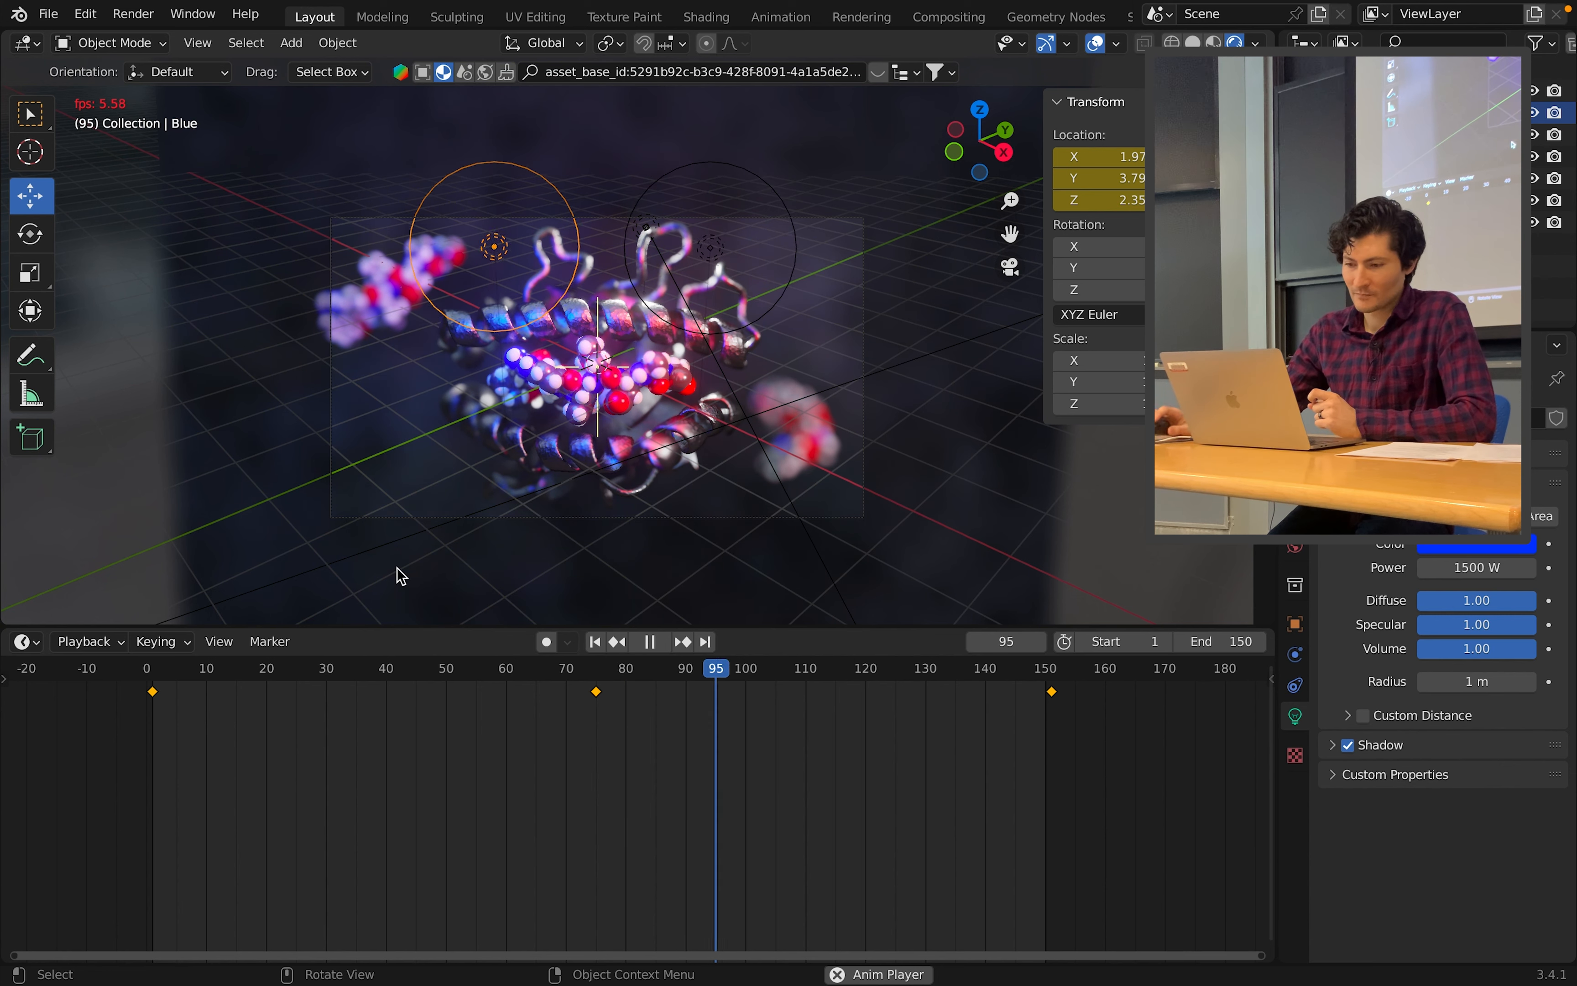
{"action": "left_click", "coordinate": [653, 643]}
{"action": "left_click_drag", "start_coordinate": [786, 669], "coordinate": [155, 693]}
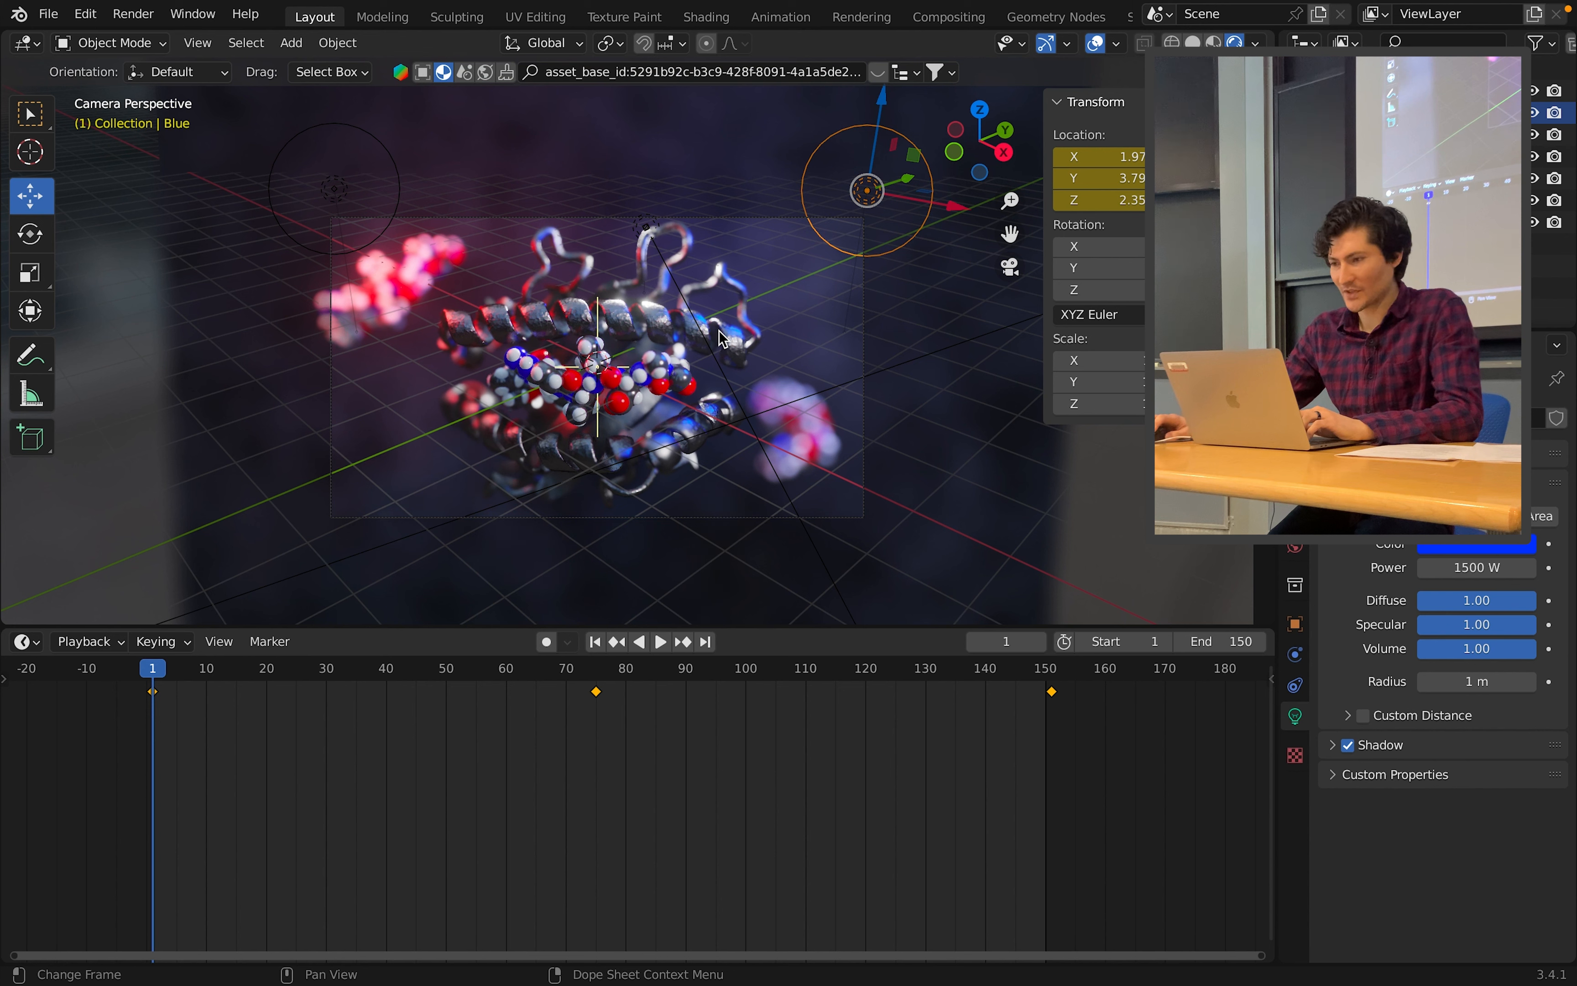